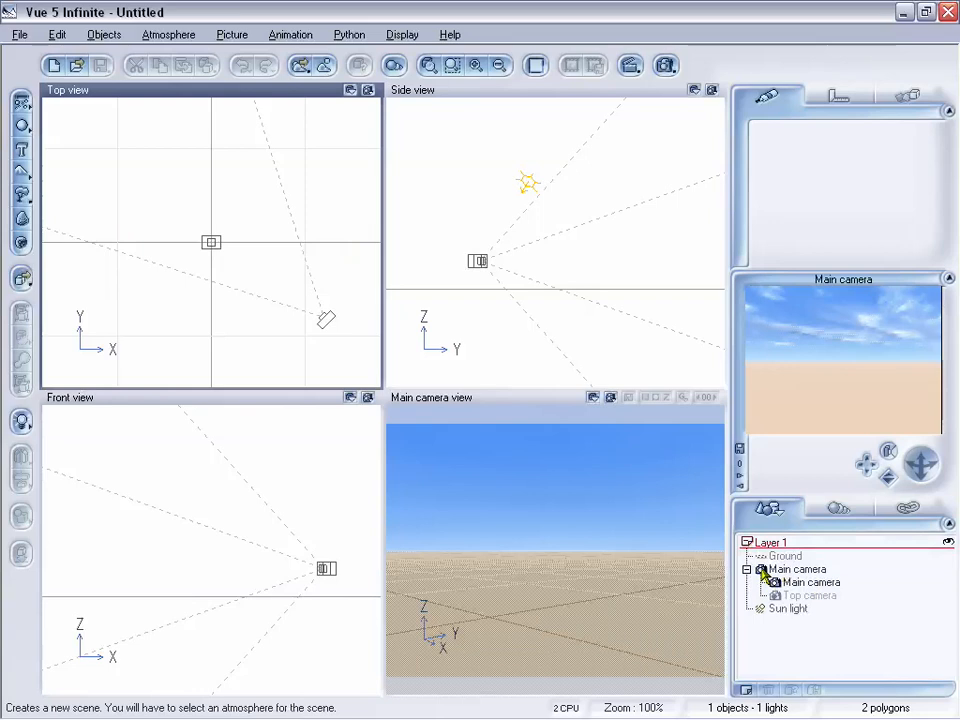
- Select the main camera and set its focus distance to 110
click(816, 586)
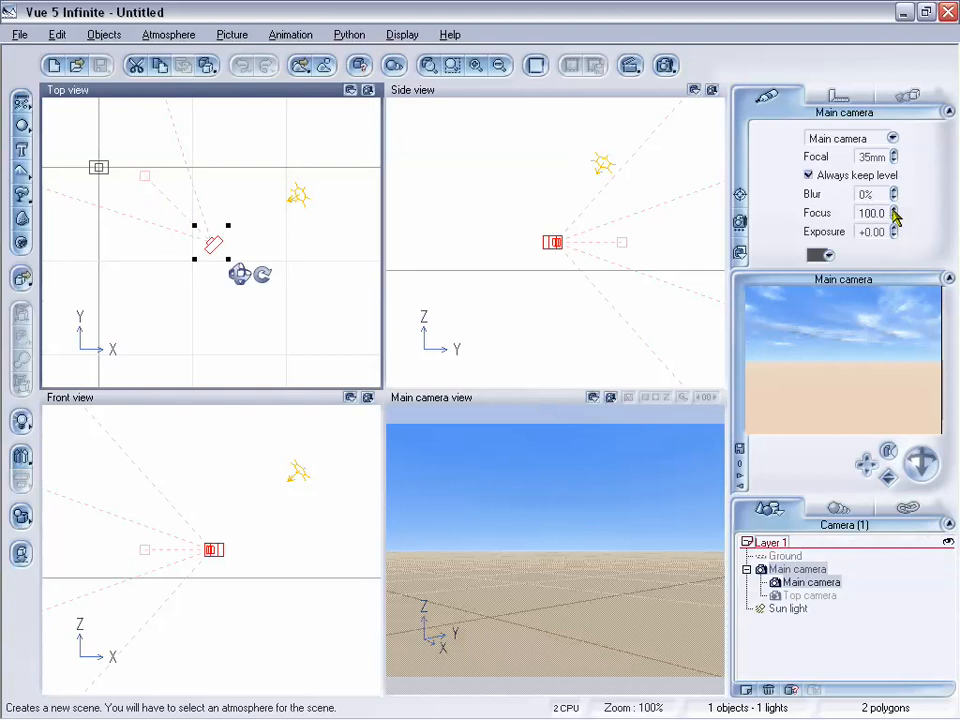
mouse_move(893, 212)
mouse_down()
mouse_move(893, 242)
mouse_move(893, 142)
mouse_move(893, 202)
mouse_up()
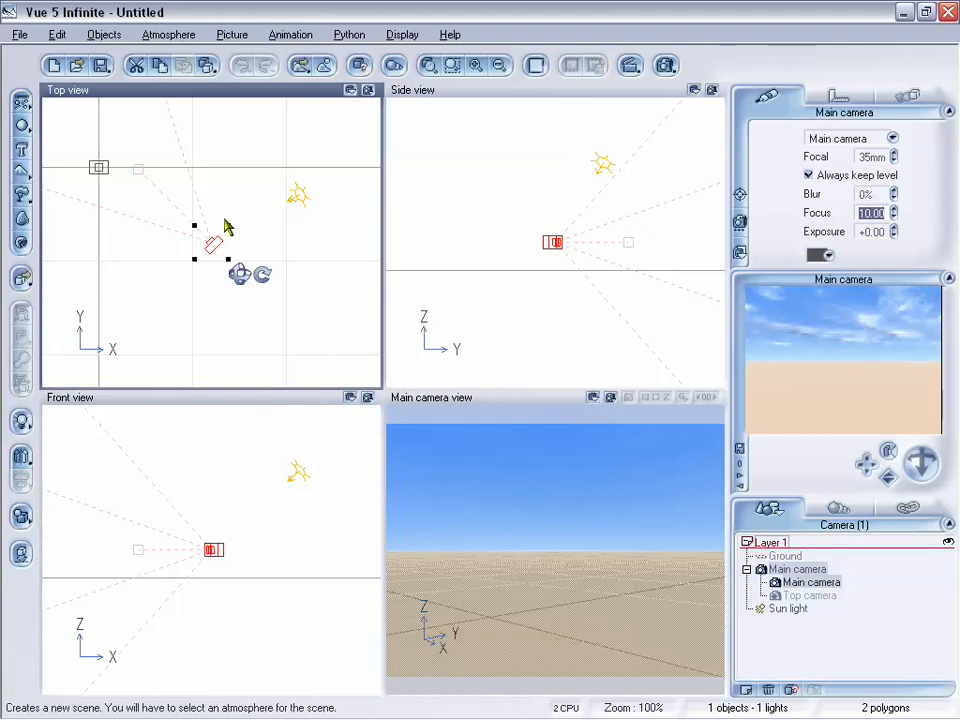
- Add a sphere and place it in front of the camera, just below the origin in the top view
right_drag(248, 195, 266, 223)
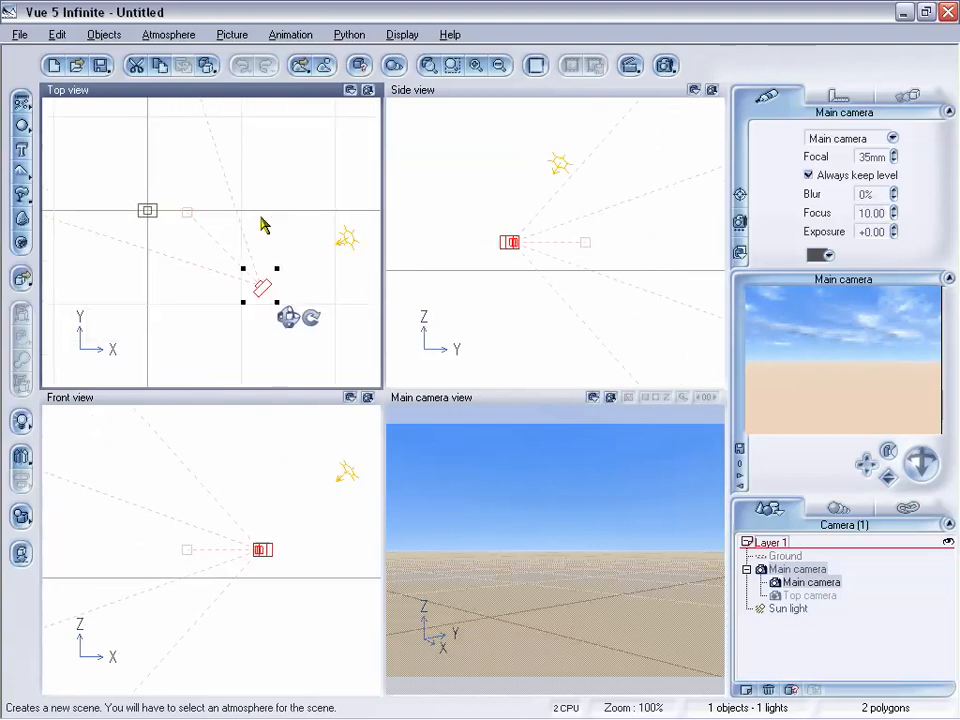
click(22, 128)
drag(210, 242, 147, 235)
- Add a cylinder and place it directly behind the sphere, farther along the Y axis
click(24, 128)
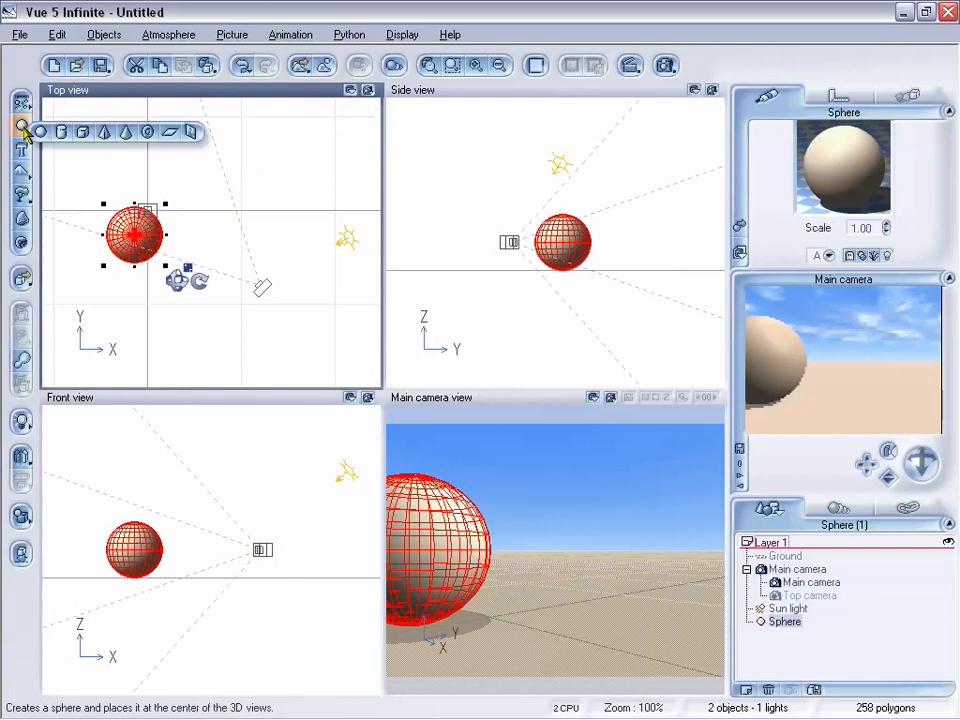
click(61, 131)
drag(214, 242, 119, 170)
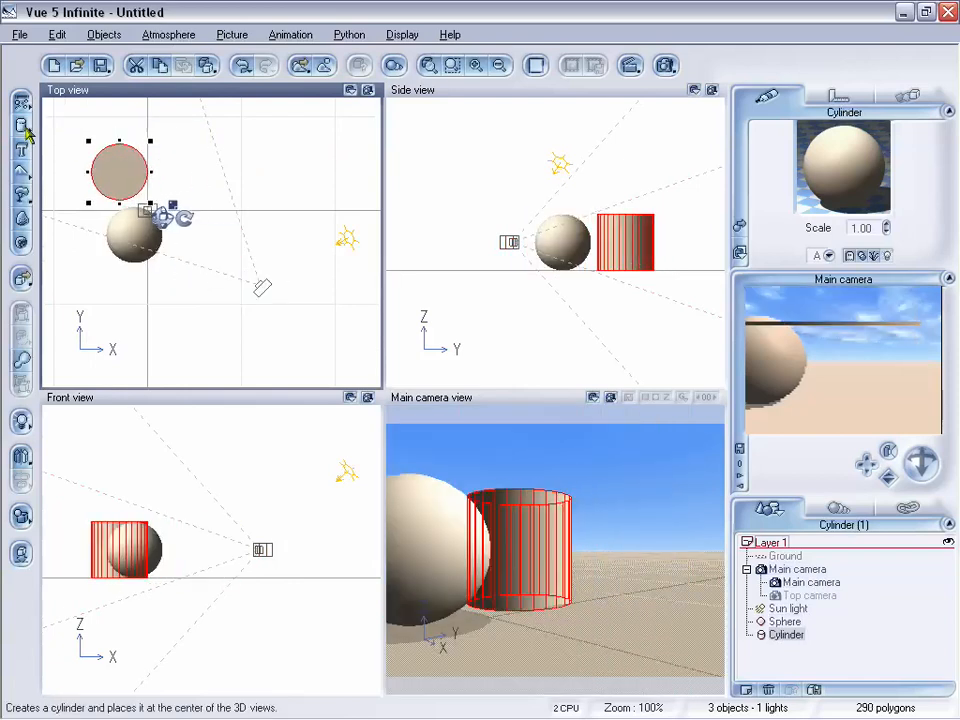
- Add a cube and place it behind the cylinder, roughly in line with the sphere along the Y axis
click(22, 126)
click(79, 133)
drag(220, 238, 146, 101)
right_drag(238, 177, 236, 232)
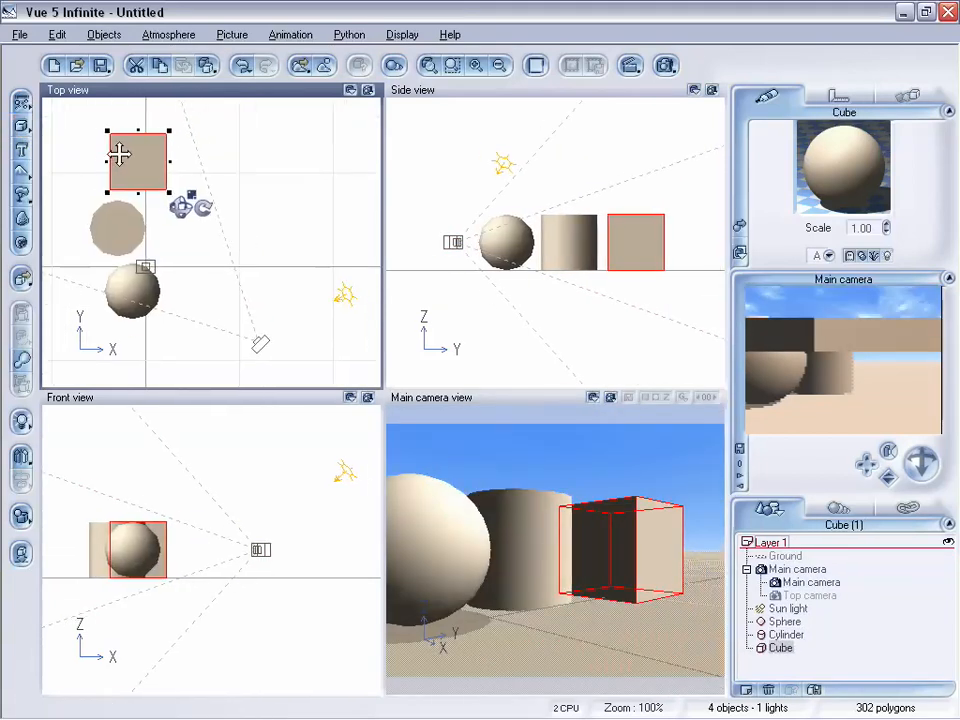
drag(119, 153, 107, 154)
- Add a pyramid and place it behind the cube as the farthest object in the row
click(22, 126)
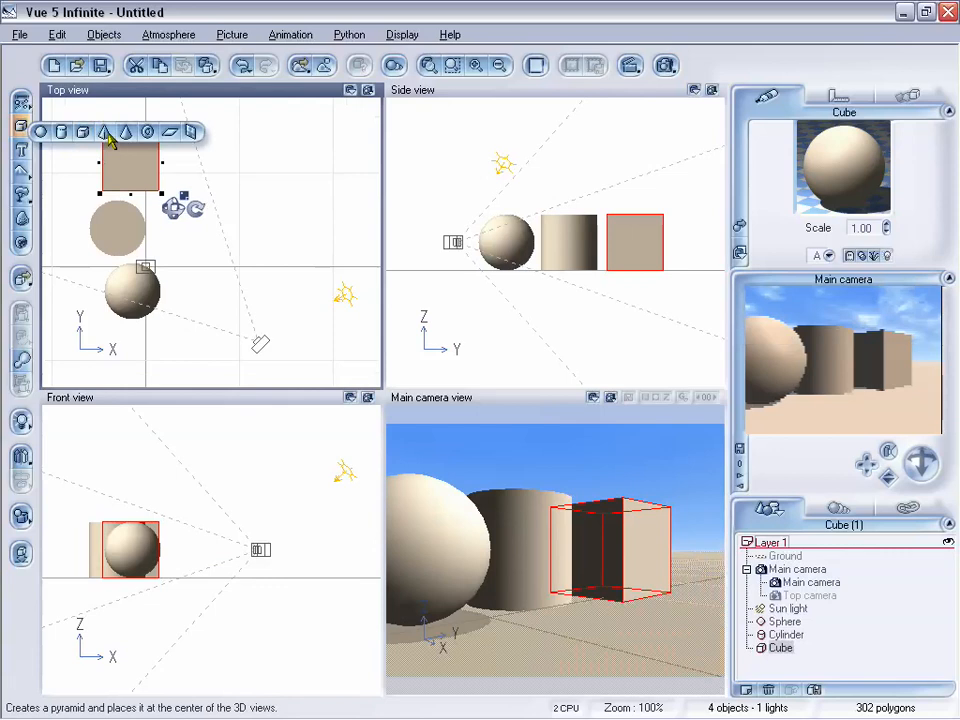
click(105, 132)
drag(208, 208, 171, 95)
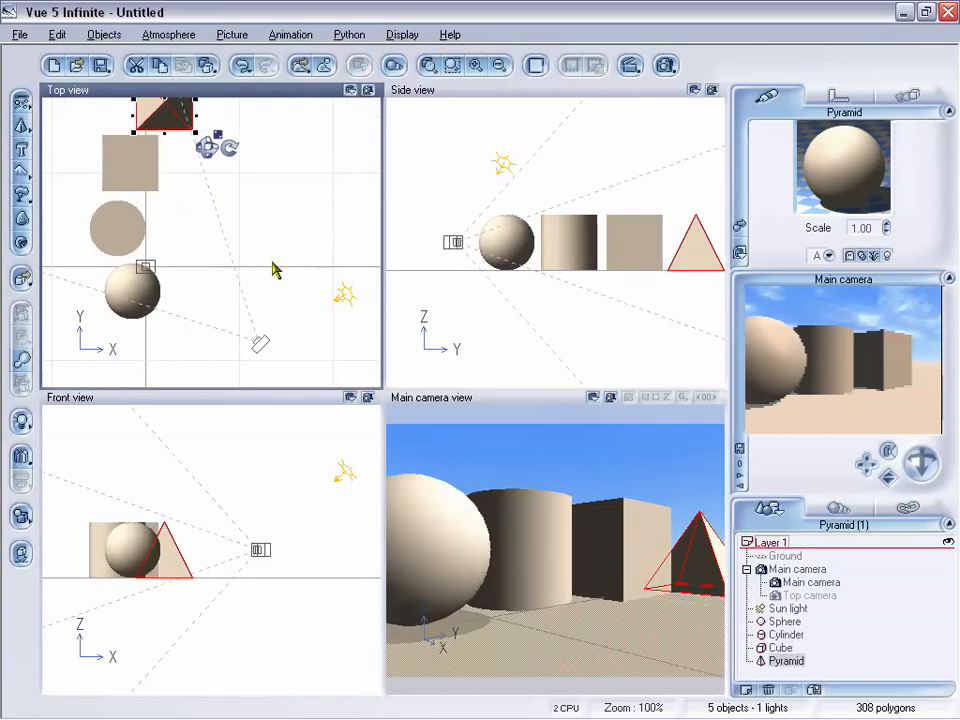
mouse_move(286, 228)
right_down()
mouse_move(291, 261)
mouse_move(287, 239)
right_up()
drag(174, 130, 165, 128)
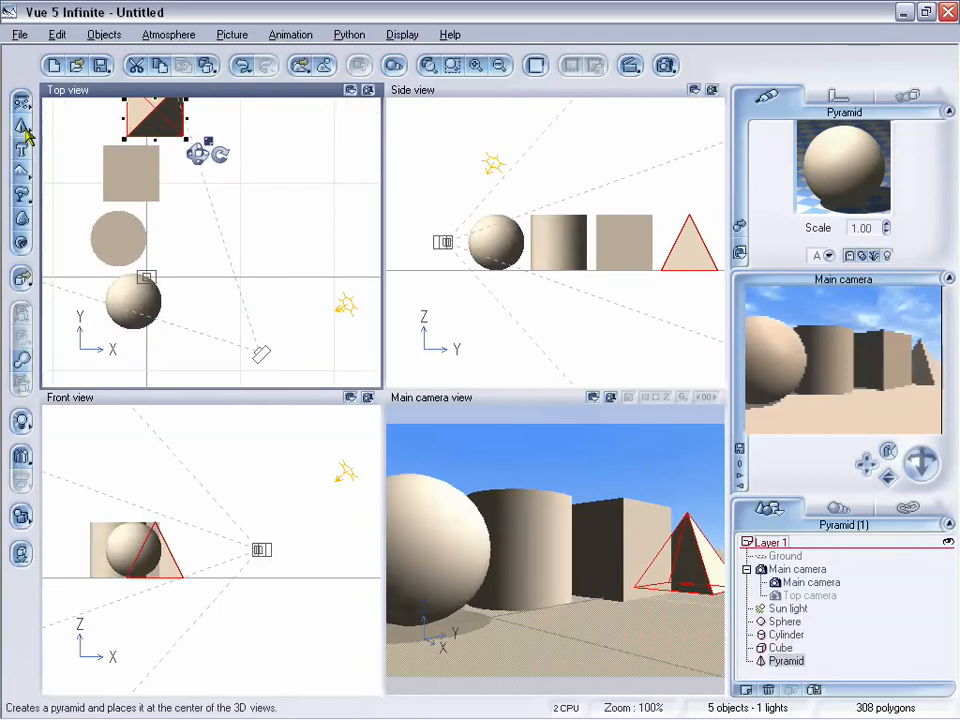
- Add a cone and move it between the sphere and the camera, lowering it partly into the ground
click(23, 127)
click(126, 132)
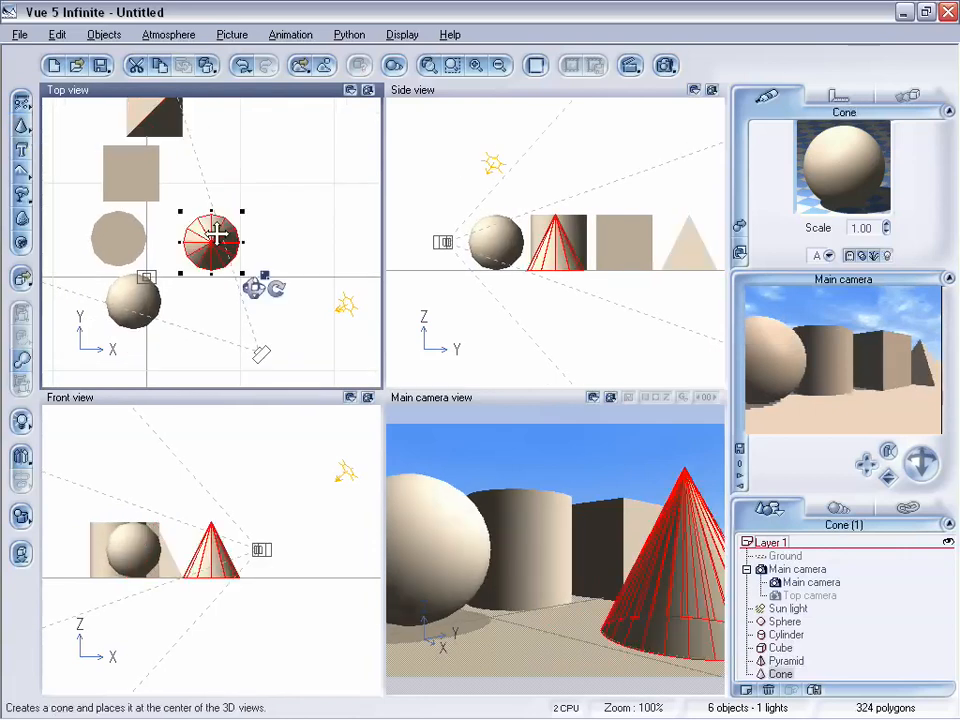
drag(240, 291, 214, 294)
drag(570, 510, 572, 604)
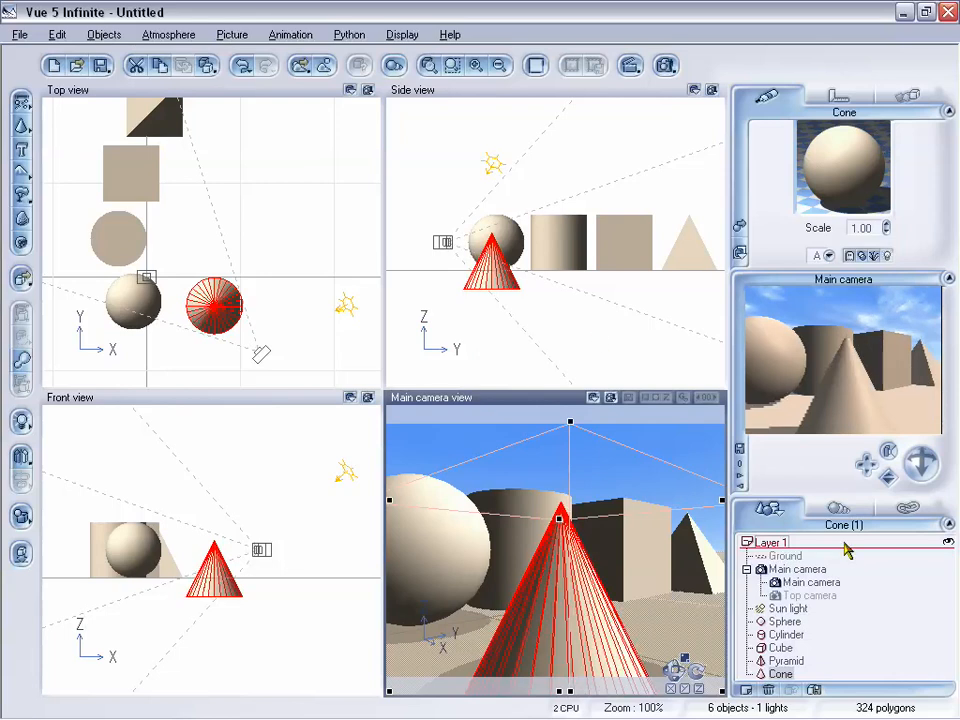
- Select the main camera and set its focus to 60 with 10% blur
click(795, 583)
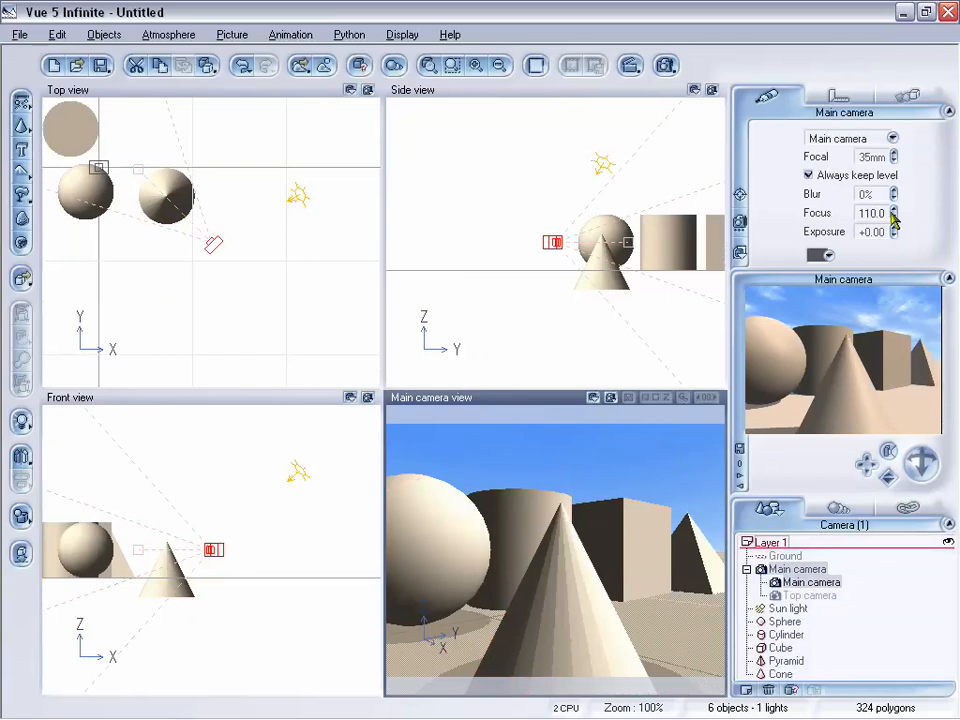
drag(893, 216, 893, 266)
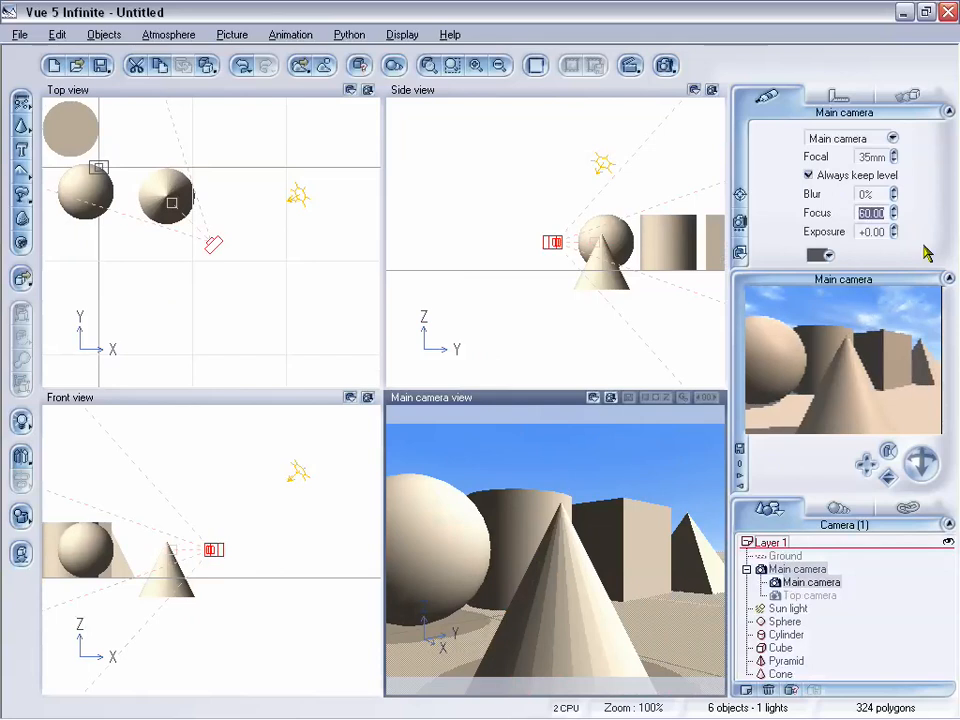
drag(893, 194, 893, 184)
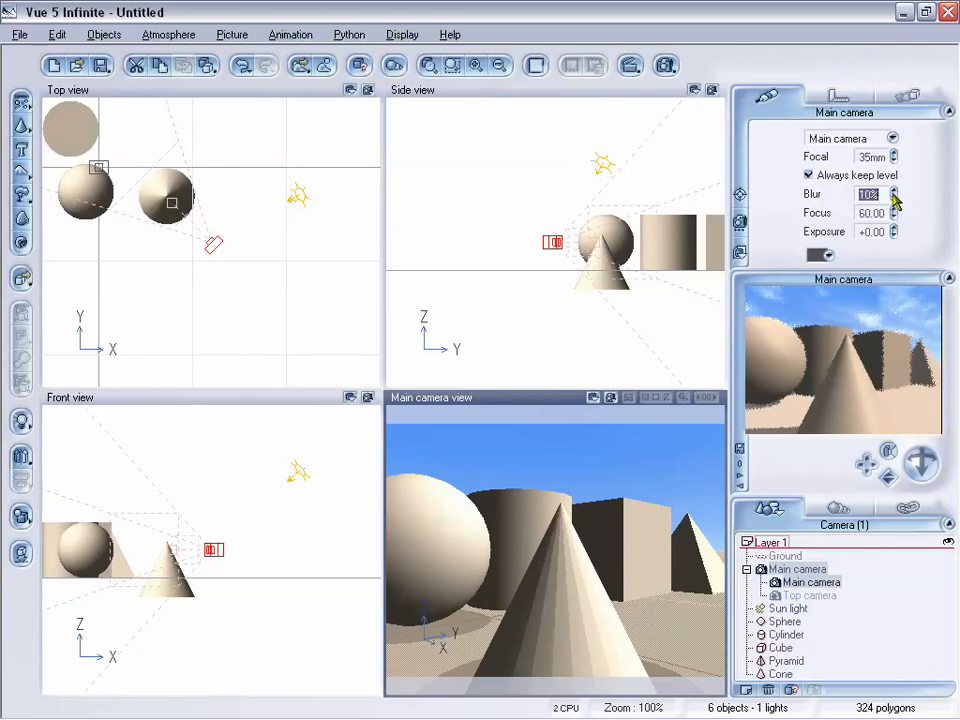
- Increase the main camera's blur to 26% and then to 100%, refreshing the render preview
drag(895, 200, 891, 187)
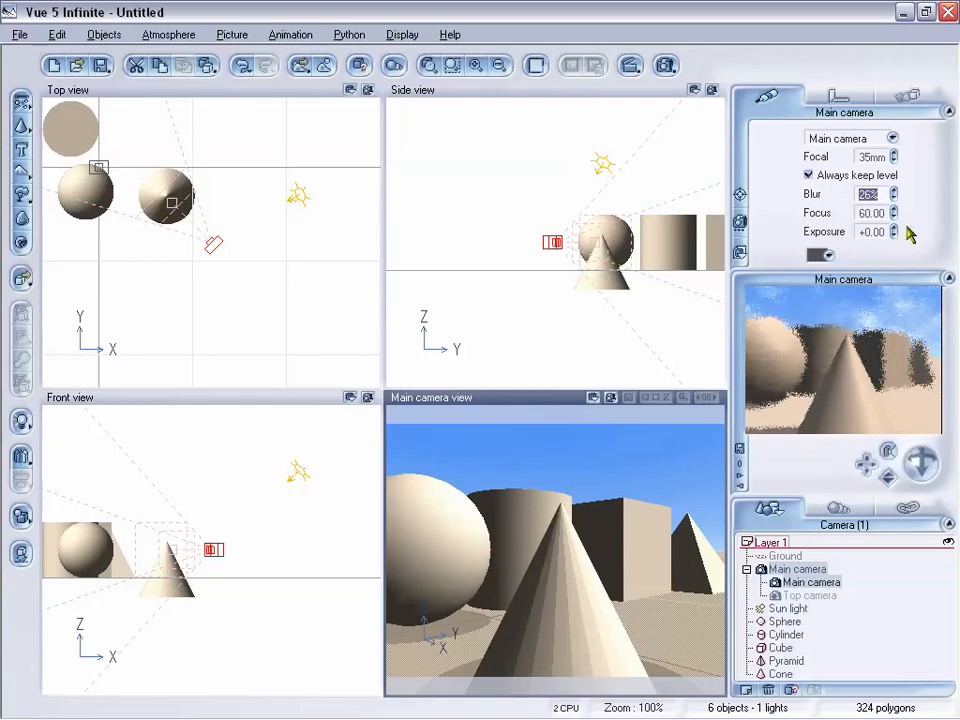
drag(893, 199, 895, 186)
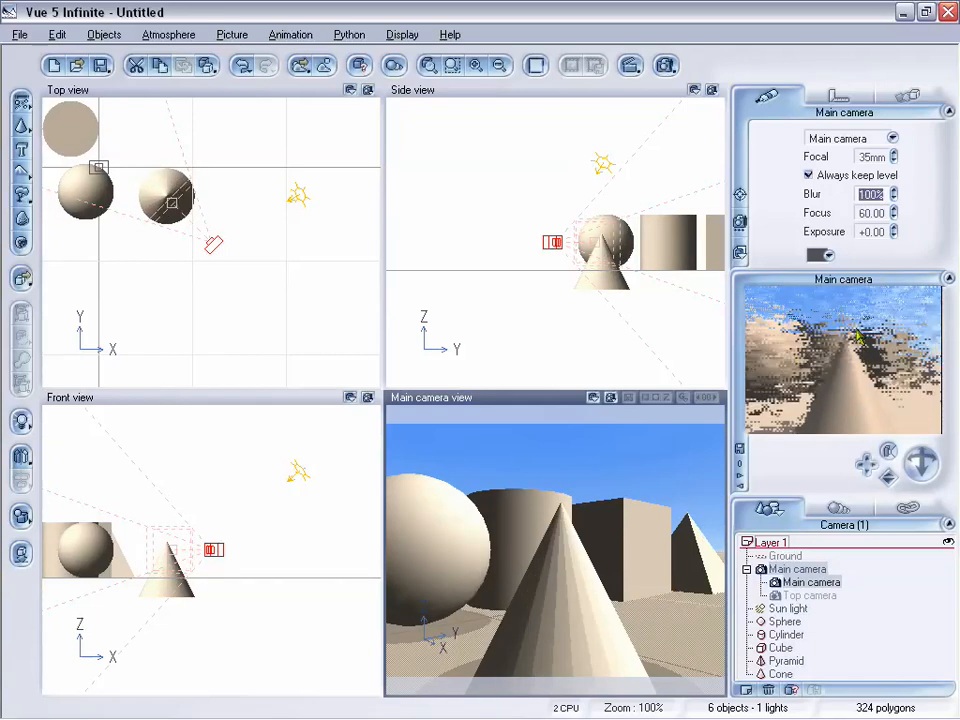
right_click(856, 372)
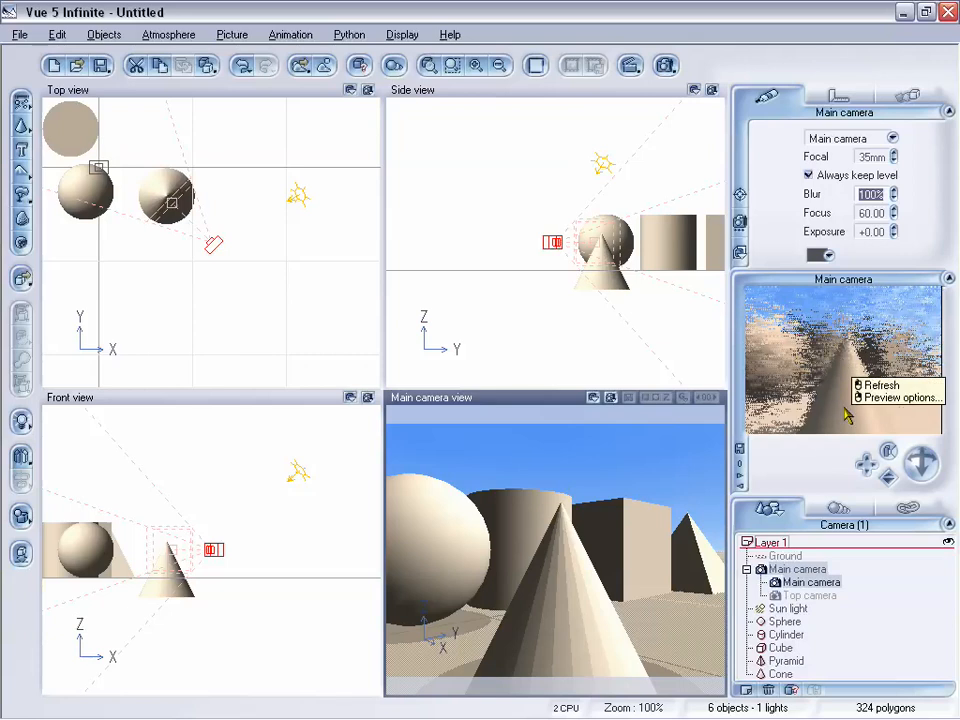
right_click(853, 414)
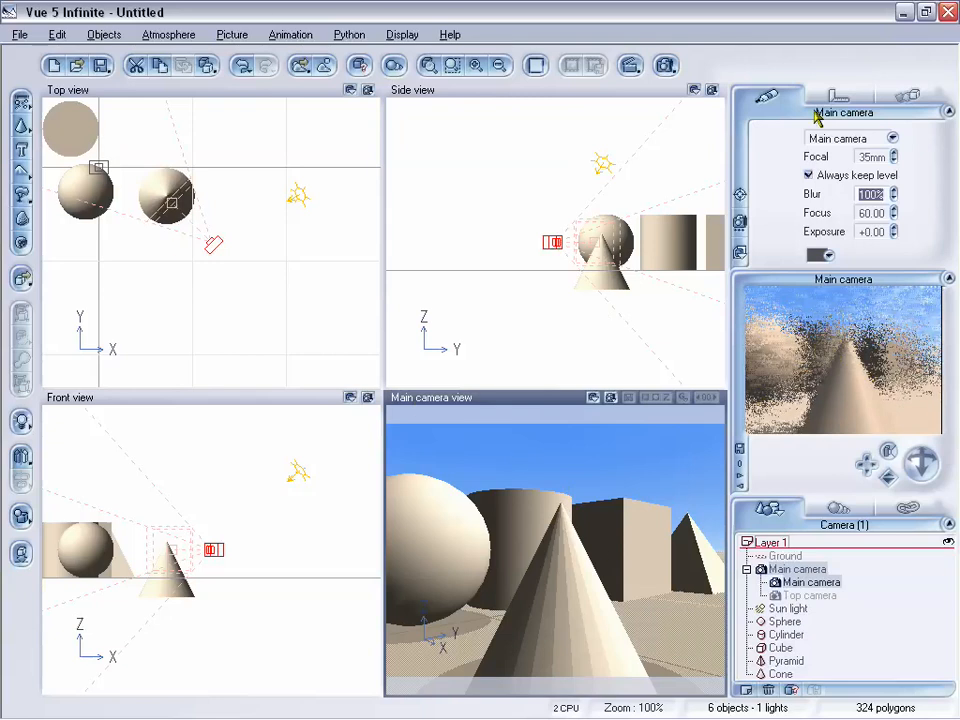
- Set the main camera's focus to 70 and reduce its blur to 20%
drag(894, 210, 895, 203)
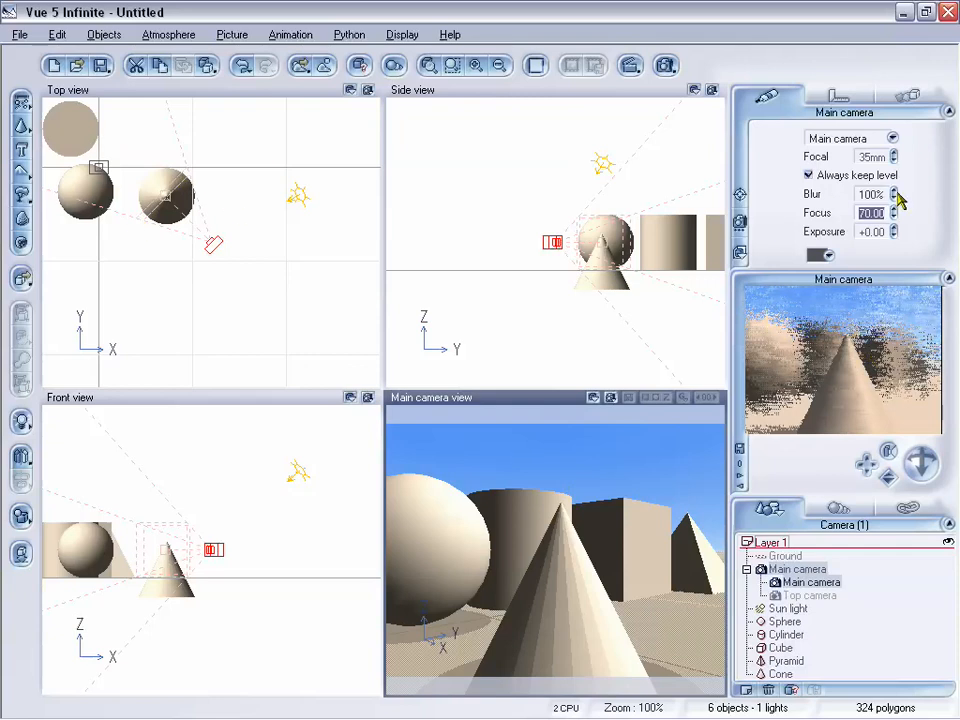
drag(894, 192, 894, 220)
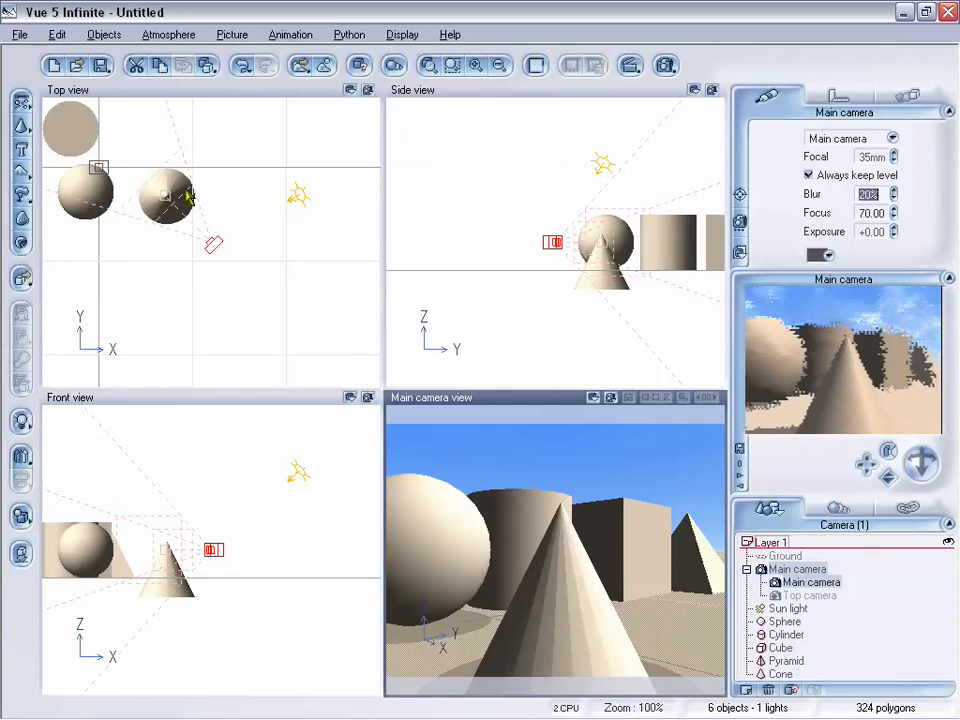
- Compare the main camera's depth-of-field effect with blur set to 64%, 18% and 44%
drag(896, 201, 896, 186)
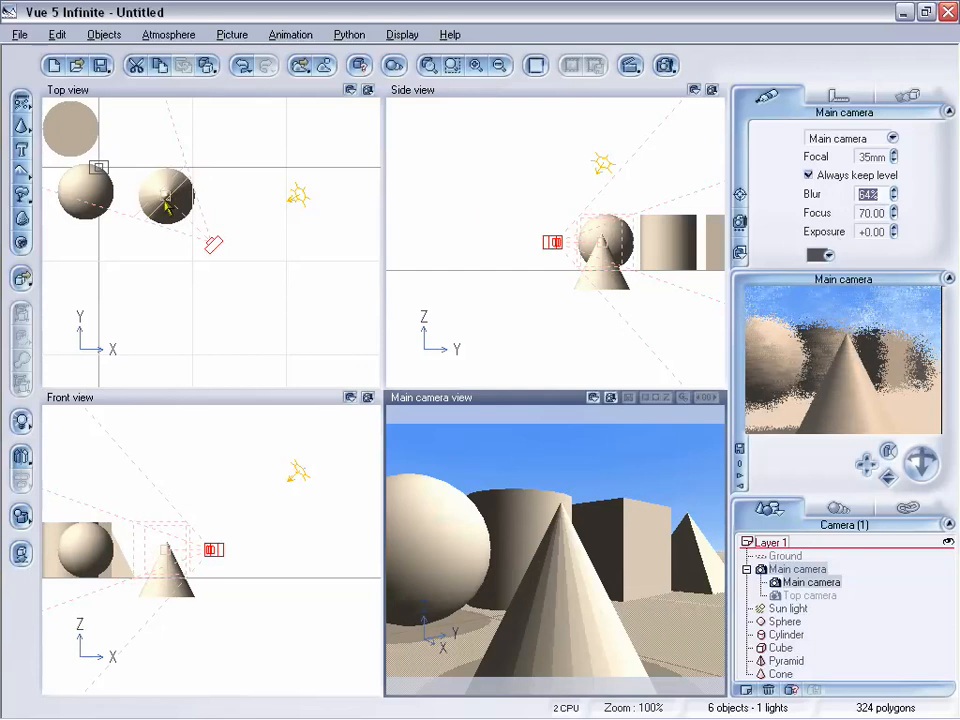
drag(893, 194, 893, 239)
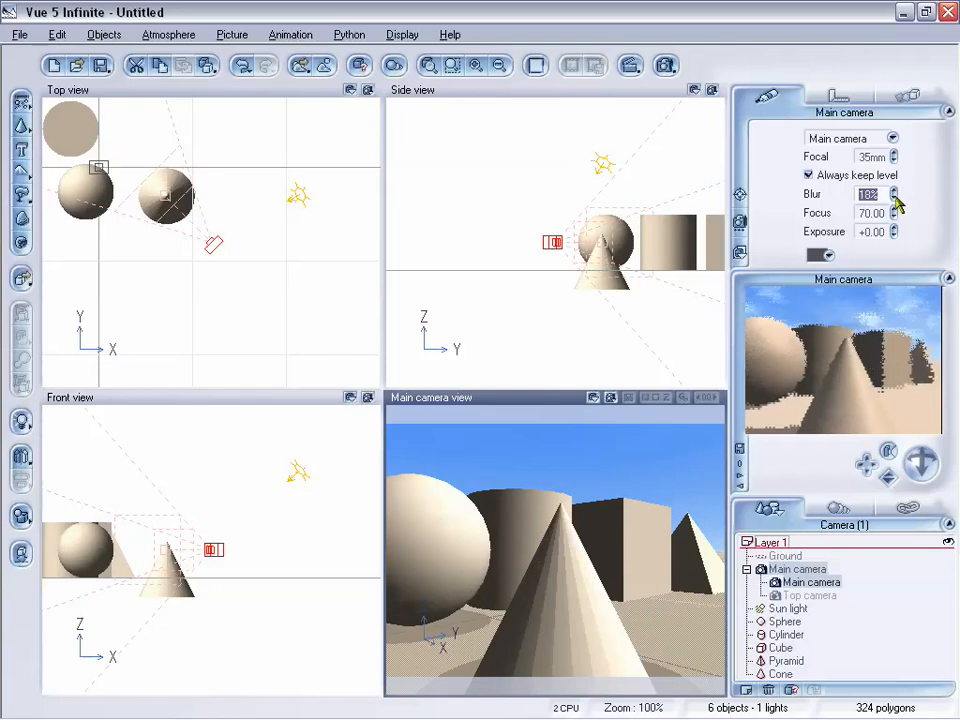
mouse_move(893, 196)
mouse_down()
mouse_move(886, 178)
mouse_move(893, 186)
mouse_up()
- Set the main camera's focus to 170, near the cylinder, and refresh the render preview
right_drag(231, 166, 297, 264)
mouse_move(894, 222)
mouse_down()
mouse_move(894, 238)
mouse_move(894, 222)
mouse_up()
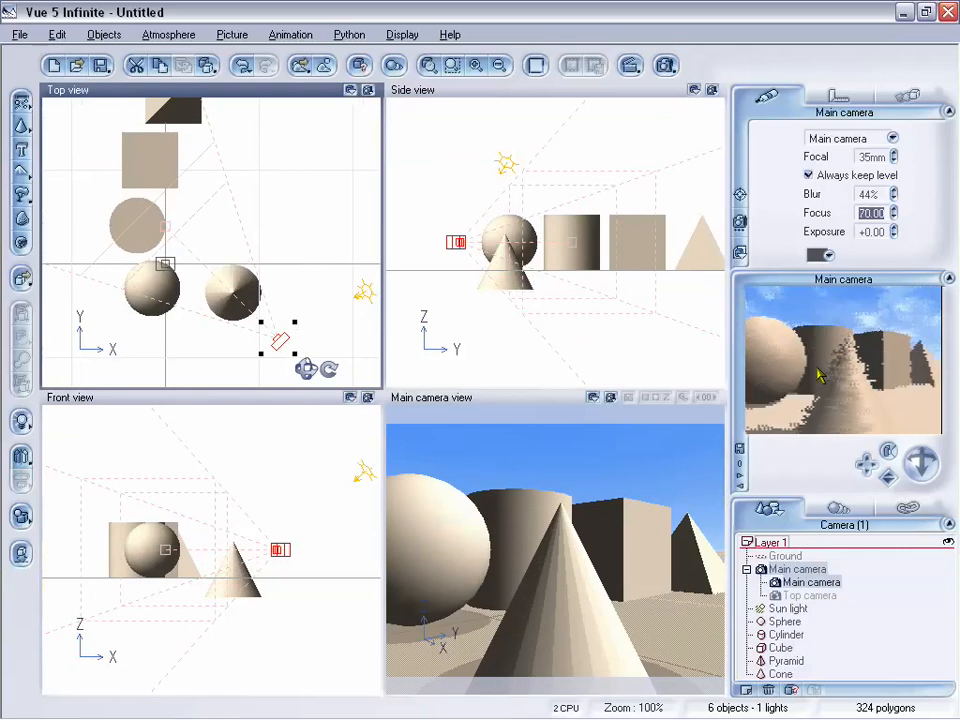
right_click(831, 404)
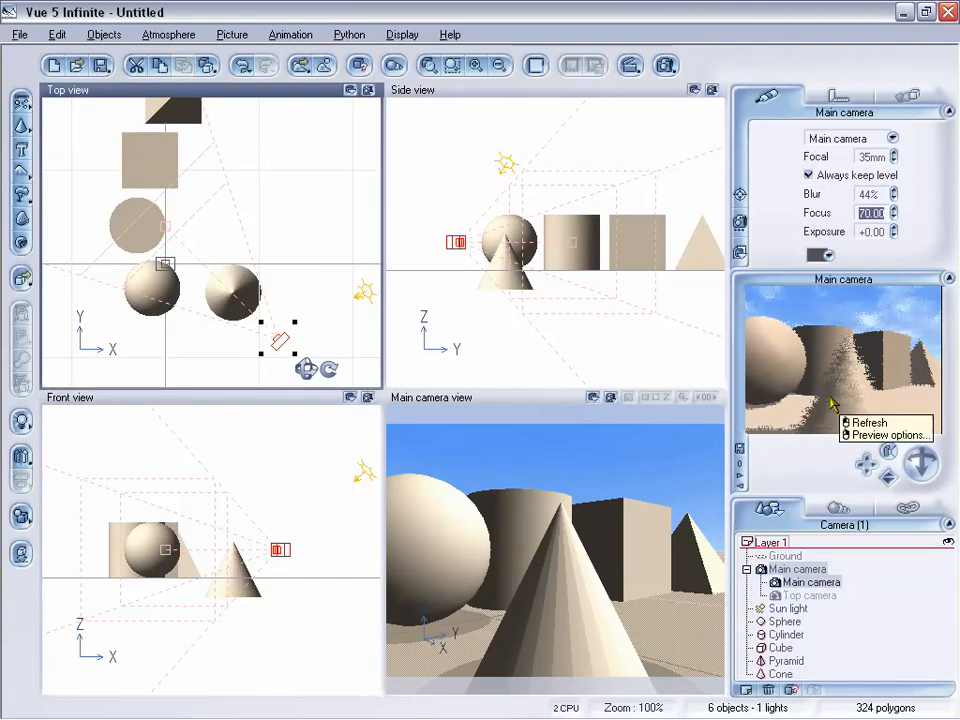
click(869, 423)
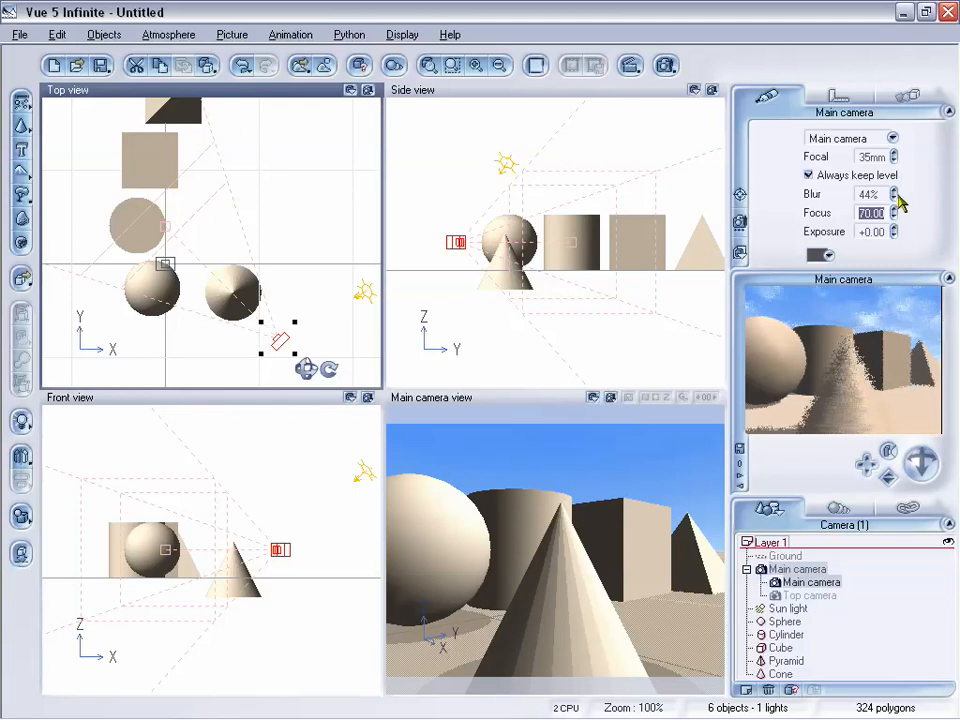
- Set the main camera's blur to 100% and refresh the render preview
drag(895, 194, 895, 150)
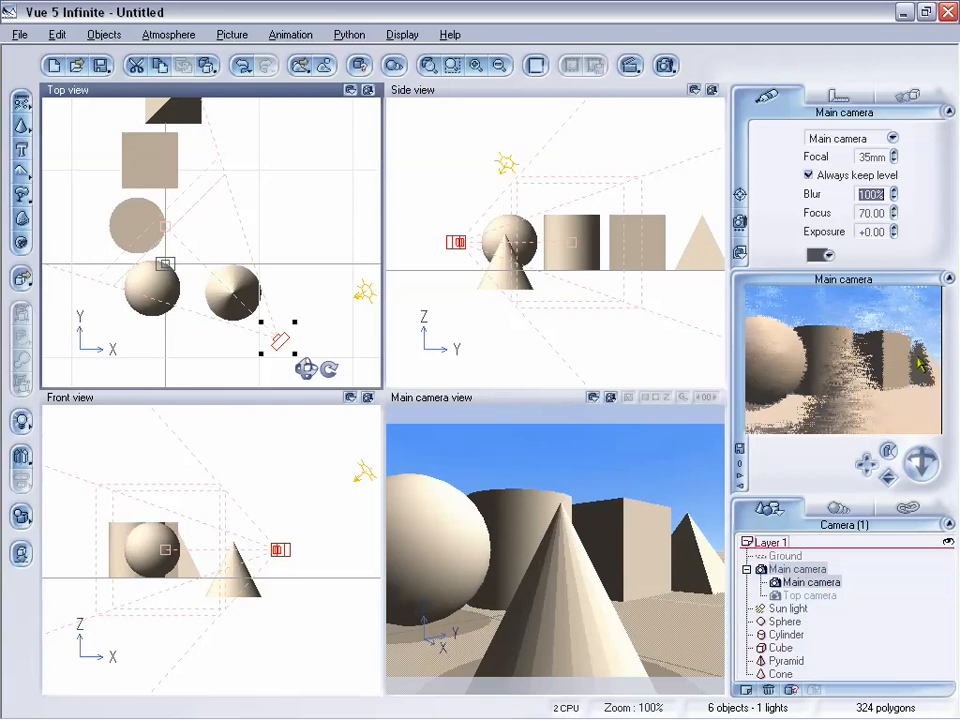
right_click(867, 367)
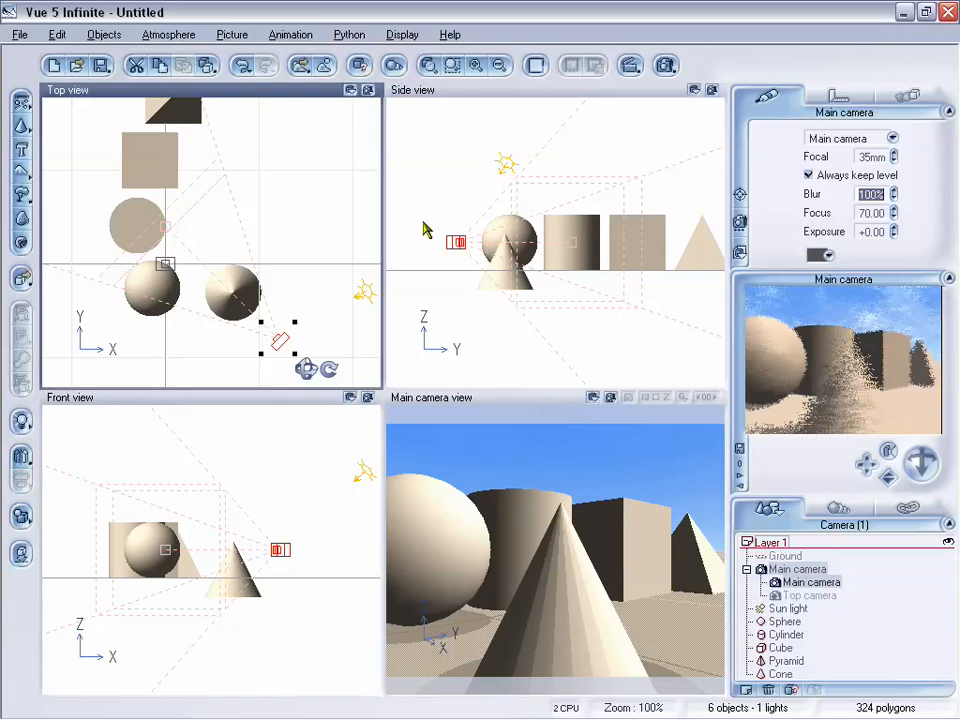
- Display the animation timeline and animate the main camera's focus to 70 at the 5-second mark
click(303, 35)
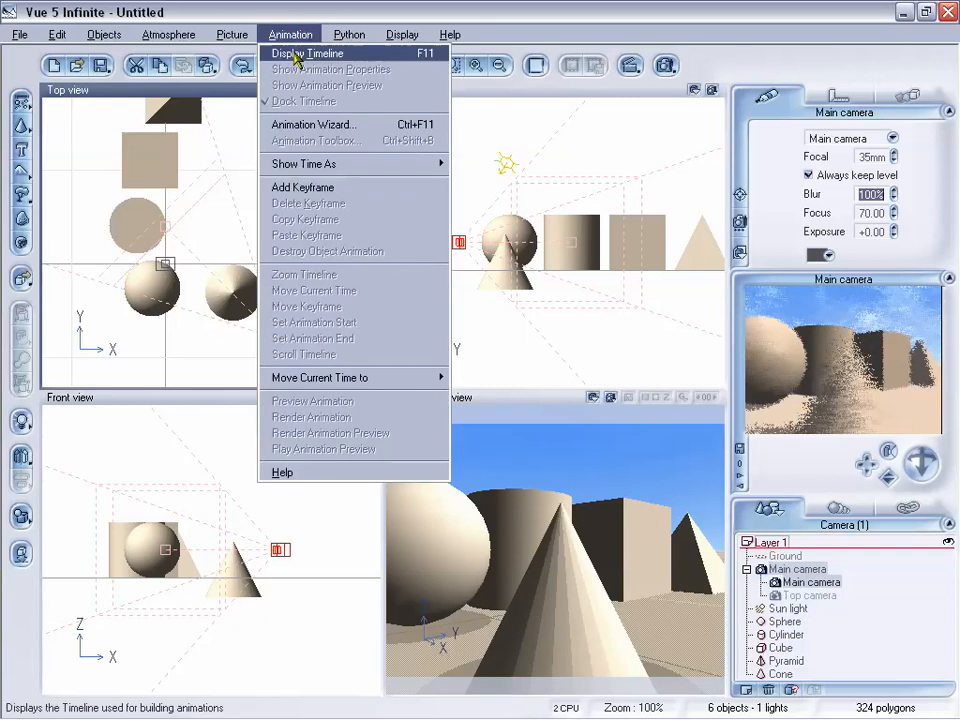
click(307, 58)
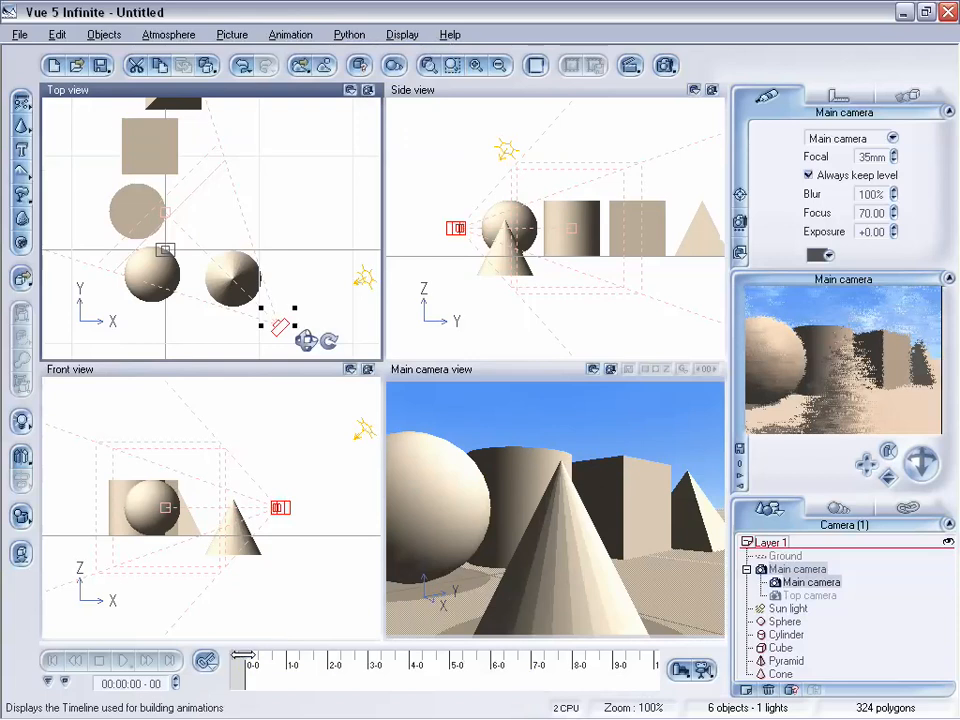
drag(243, 655, 450, 655)
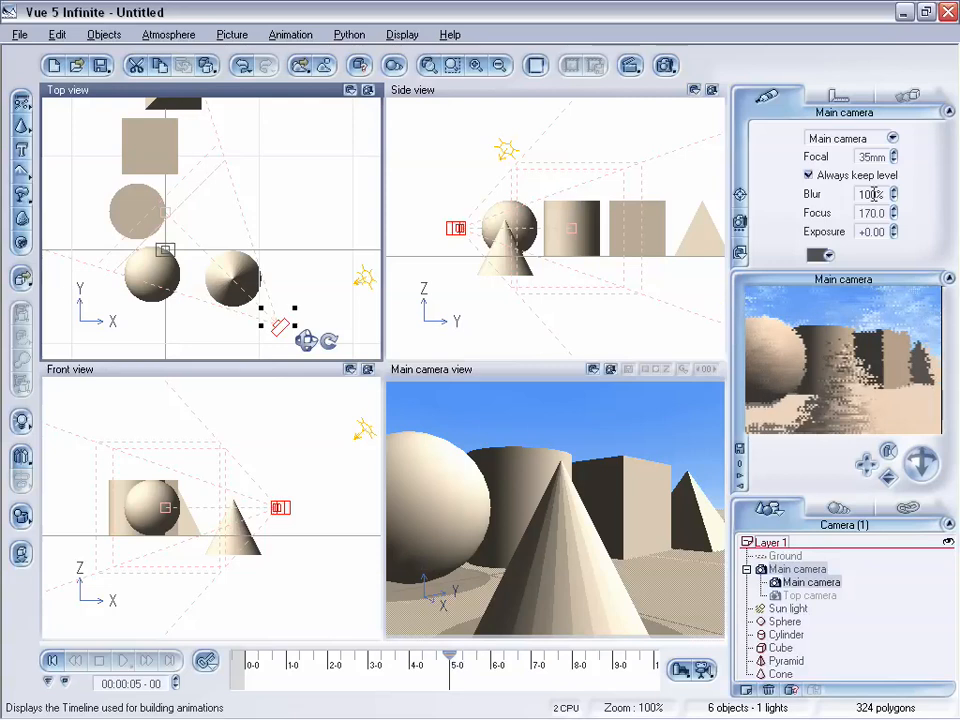
drag(895, 214, 895, 280)
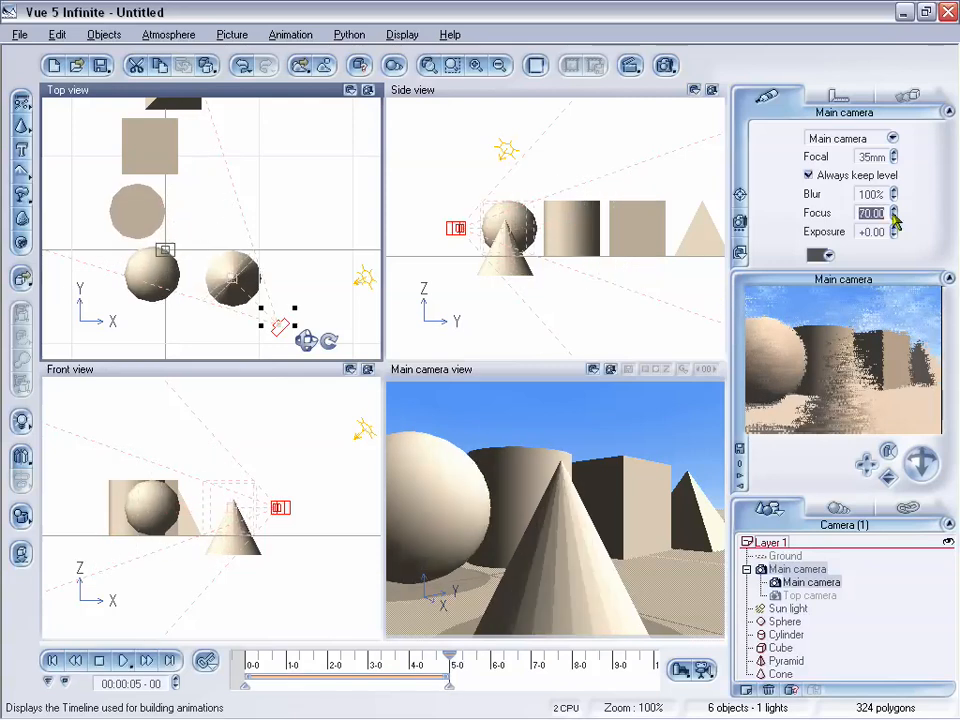
click(219, 663)
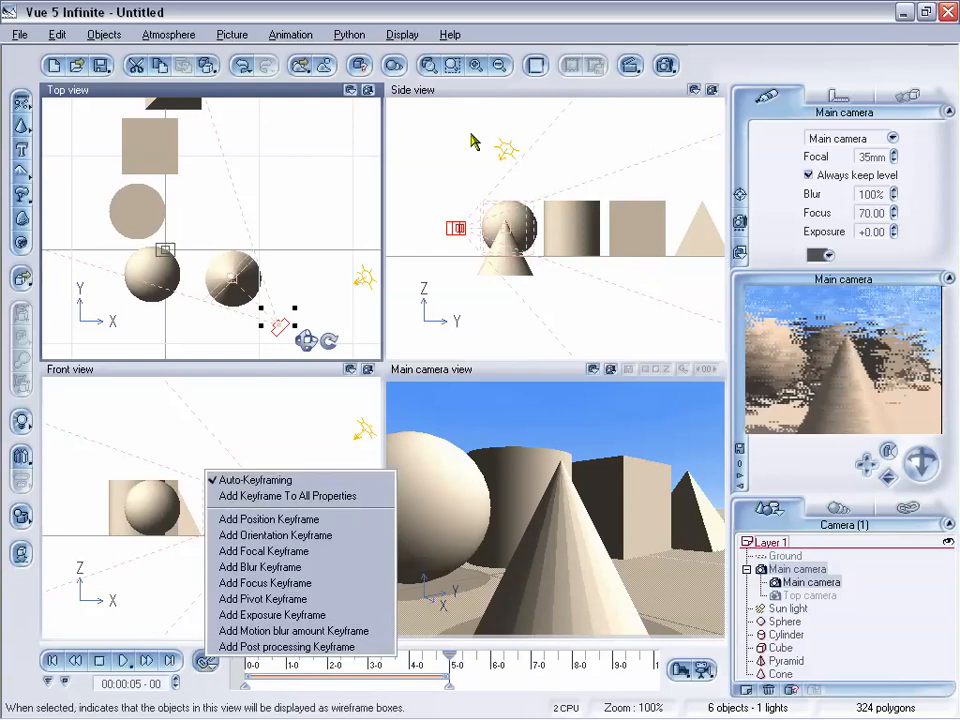
click(465, 8)
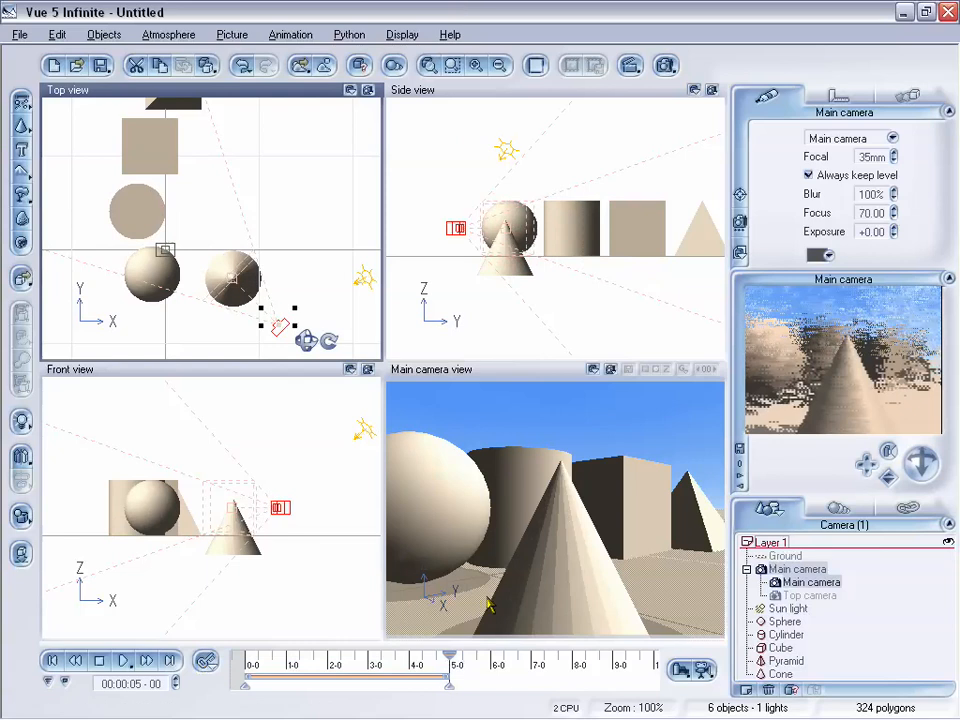
- Scrub the timeline back to about 1 second and forward to nearly 5 seconds to check the focus animation
drag(451, 661, 278, 661)
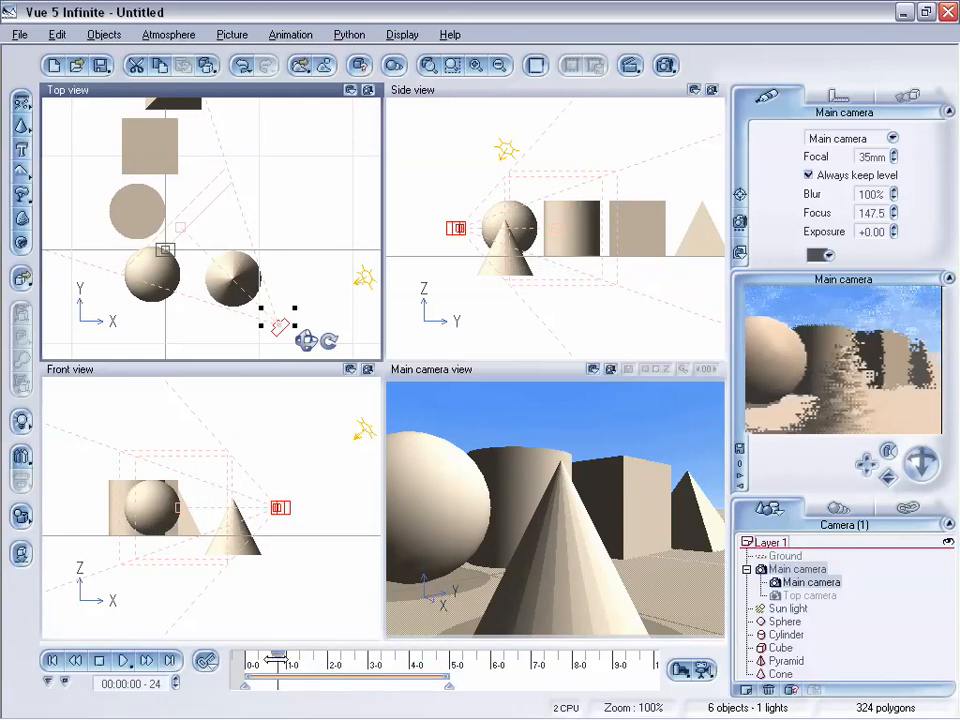
drag(277, 661, 441, 660)
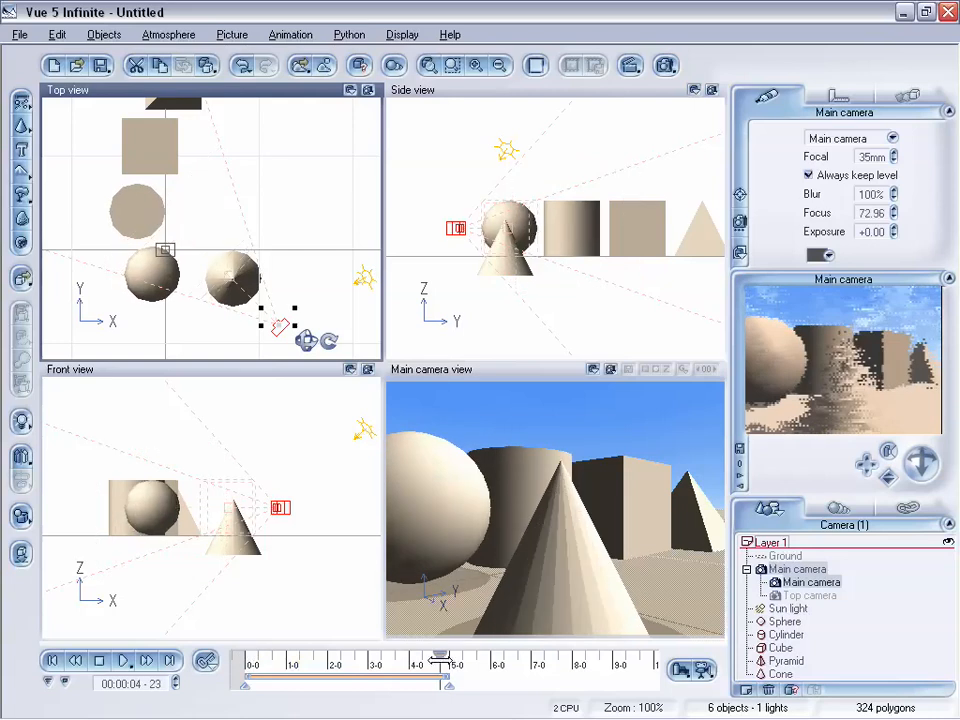
- Animate the main camera's blur to 0% at the 5-second mark and scrub back to 00:00:04-19 to check it
click(145, 661)
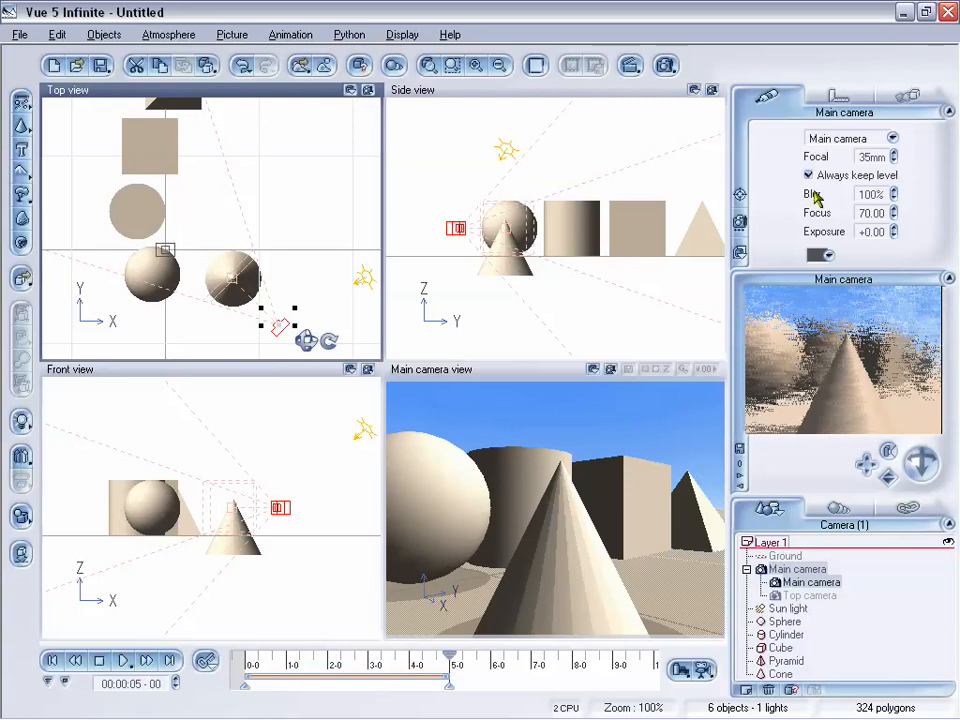
drag(894, 197, 894, 260)
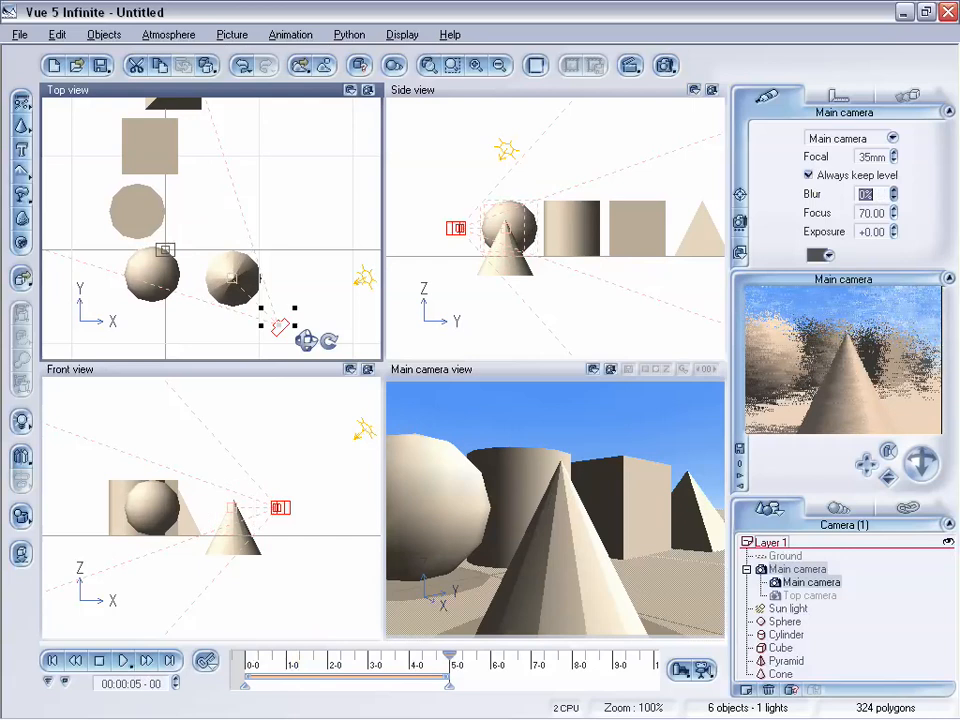
mouse_move(451, 660)
mouse_down()
mouse_move(240, 658)
mouse_move(451, 660)
mouse_move(433, 658)
mouse_up()
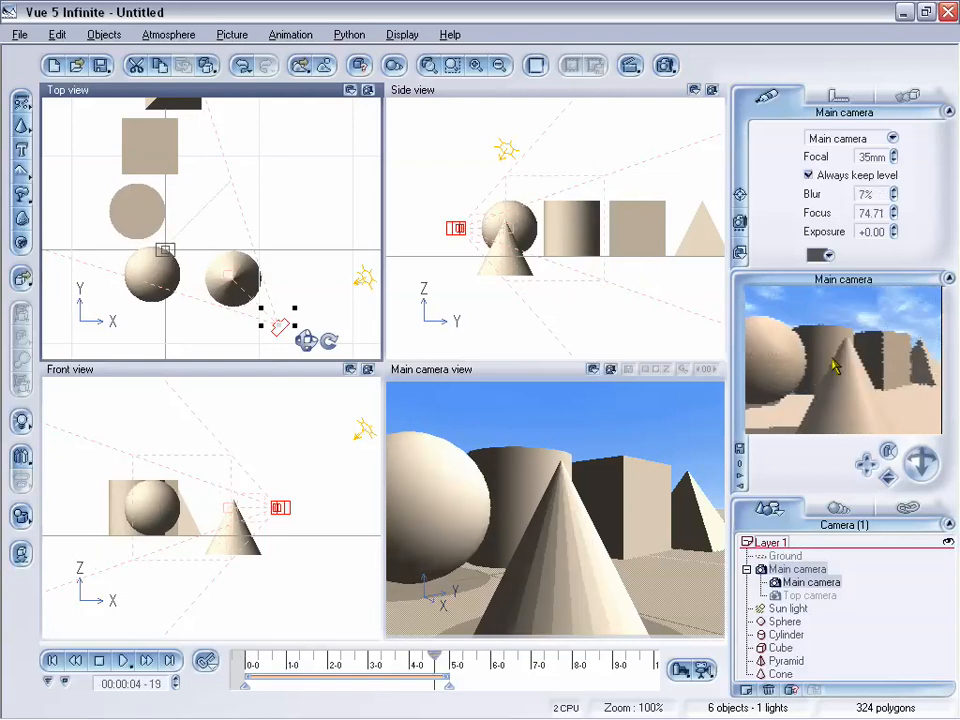
- Try main camera exposures of +0.20, +0.32 and -0.50 at 00:00:04-19, and settle on +0.30
double_click(872, 231)
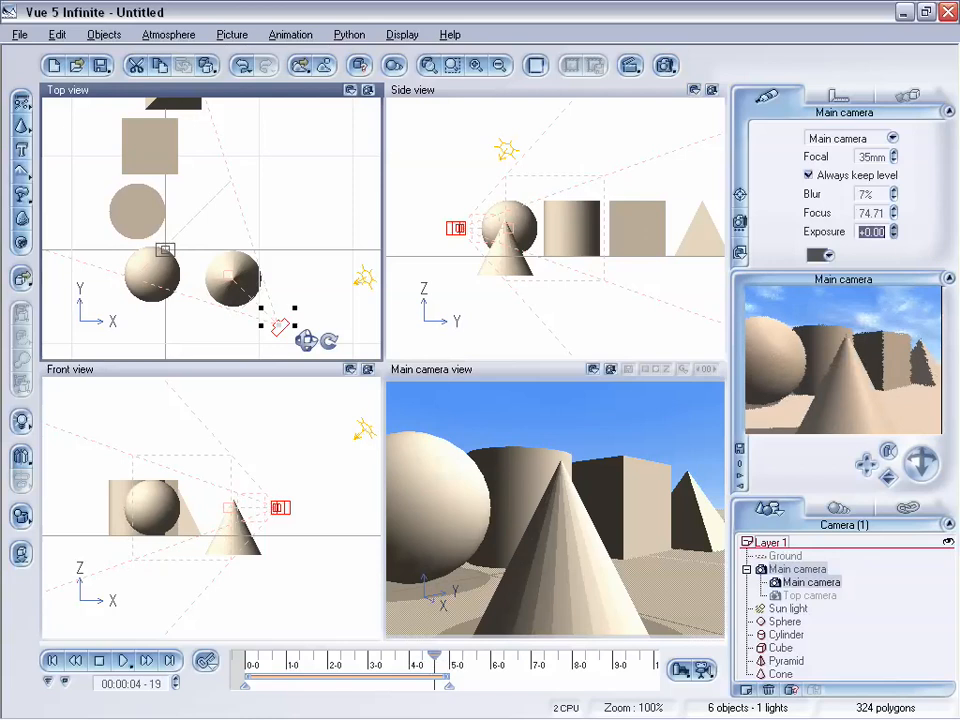
drag(893, 231, 893, 223)
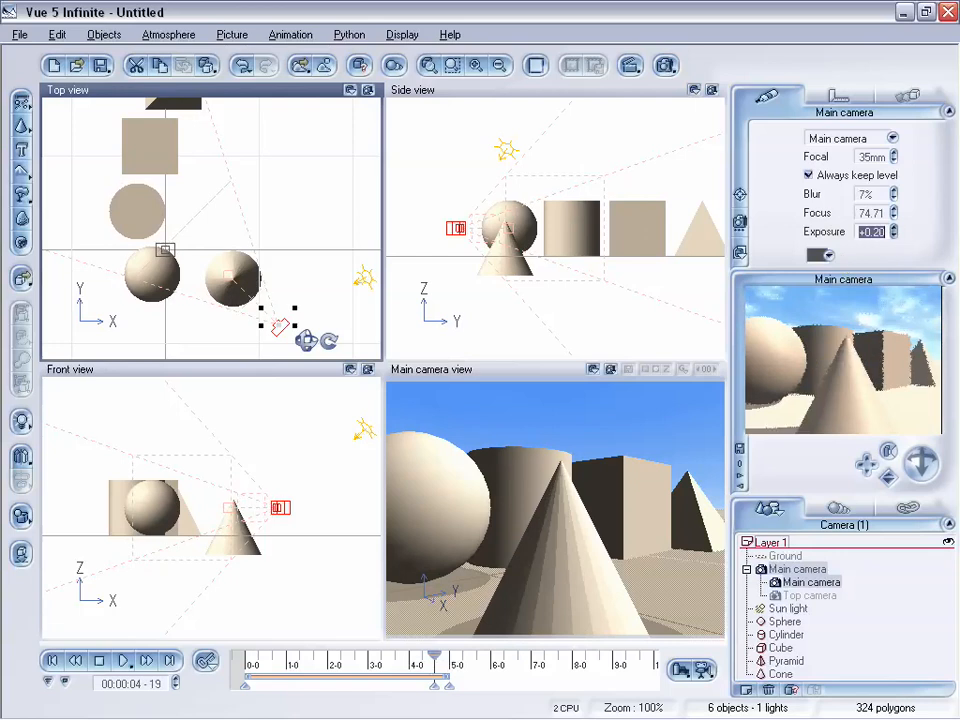
drag(896, 233, 901, 236)
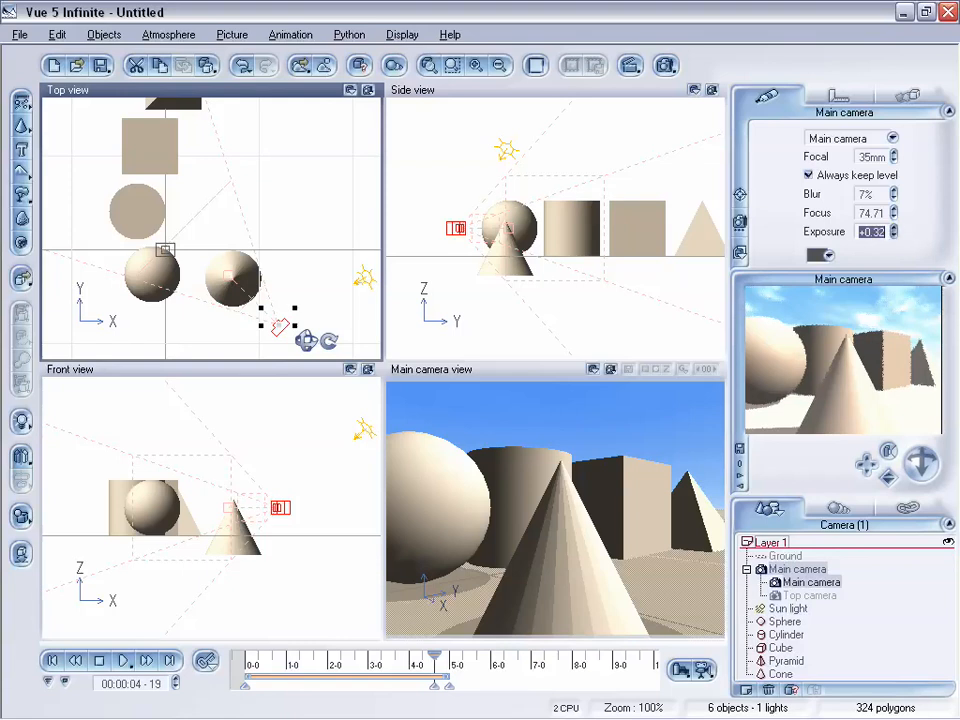
drag(894, 232, 898, 242)
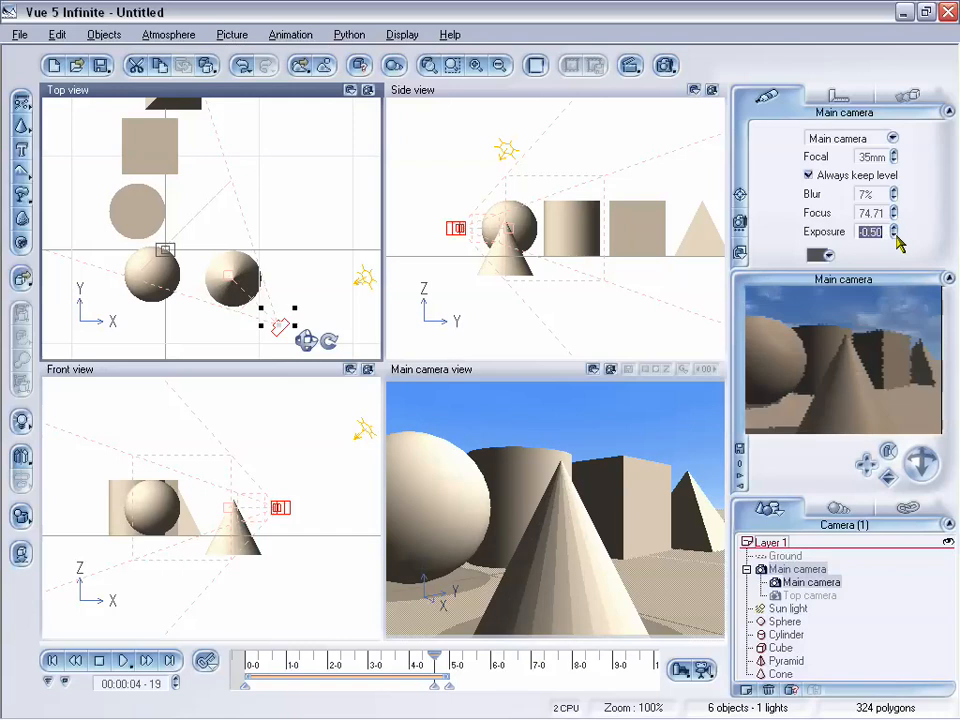
drag(894, 232, 894, 226)
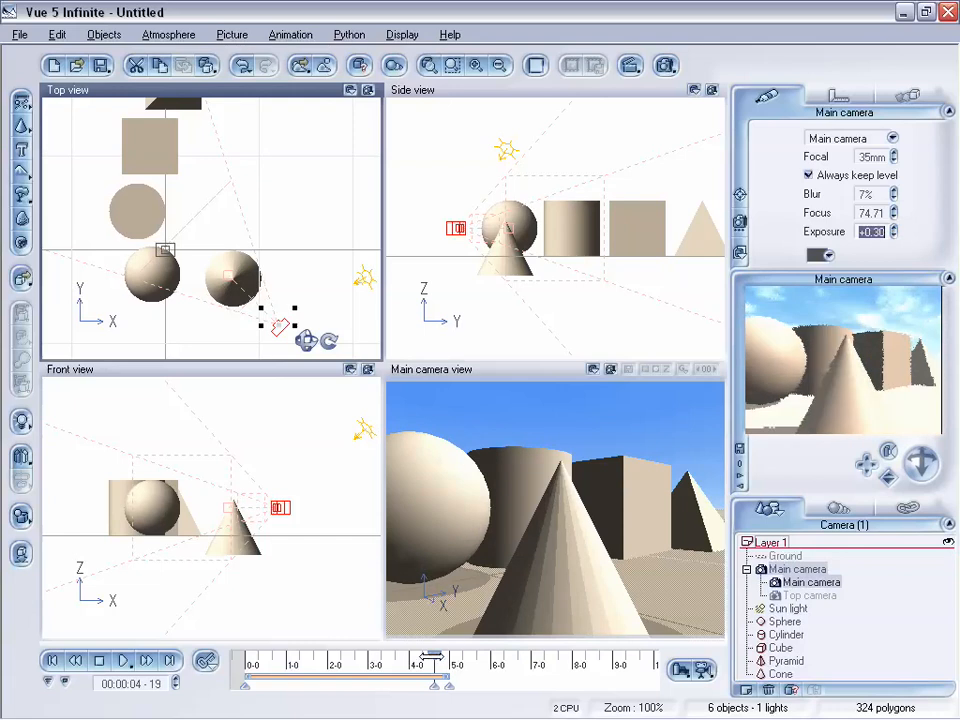
- Animate the main camera's focal length to 19 mm at the 5-second mark and scrub back to 00:00:03-06 to check the zoom
click(168, 660)
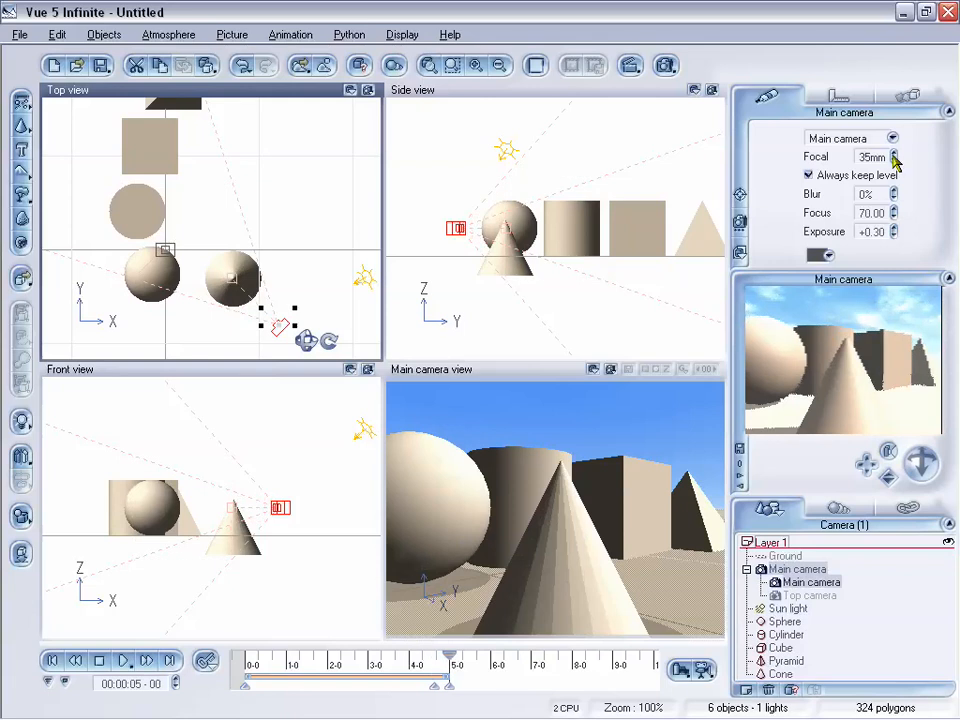
drag(894, 160, 894, 198)
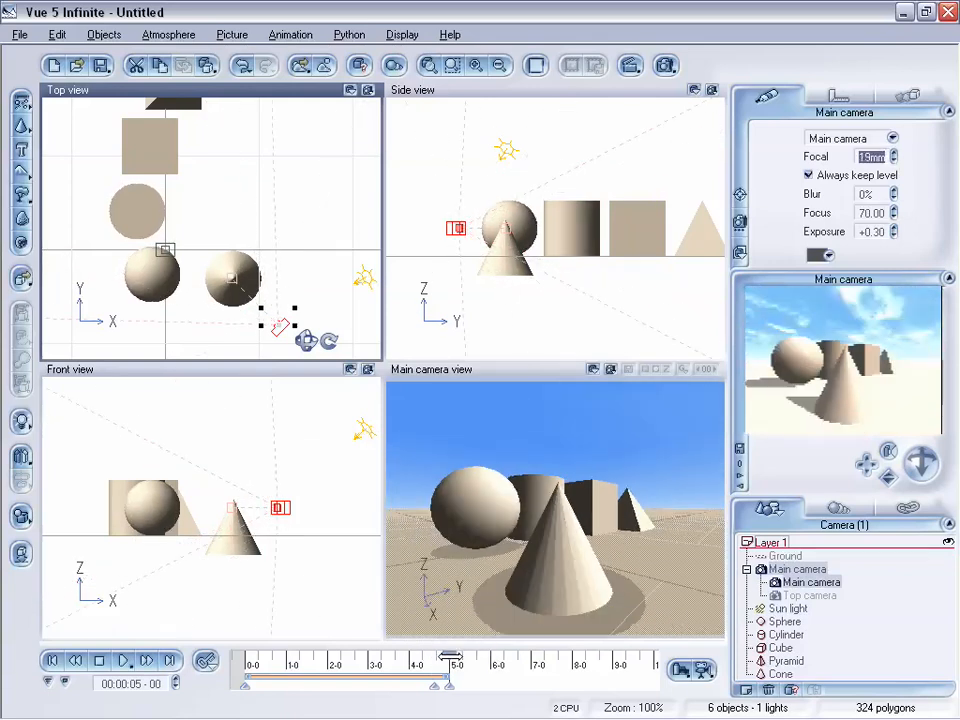
mouse_move(452, 657)
mouse_down()
mouse_move(258, 657)
mouse_move(455, 655)
mouse_move(377, 628)
mouse_move(446, 615)
mouse_move(389, 630)
mouse_up()
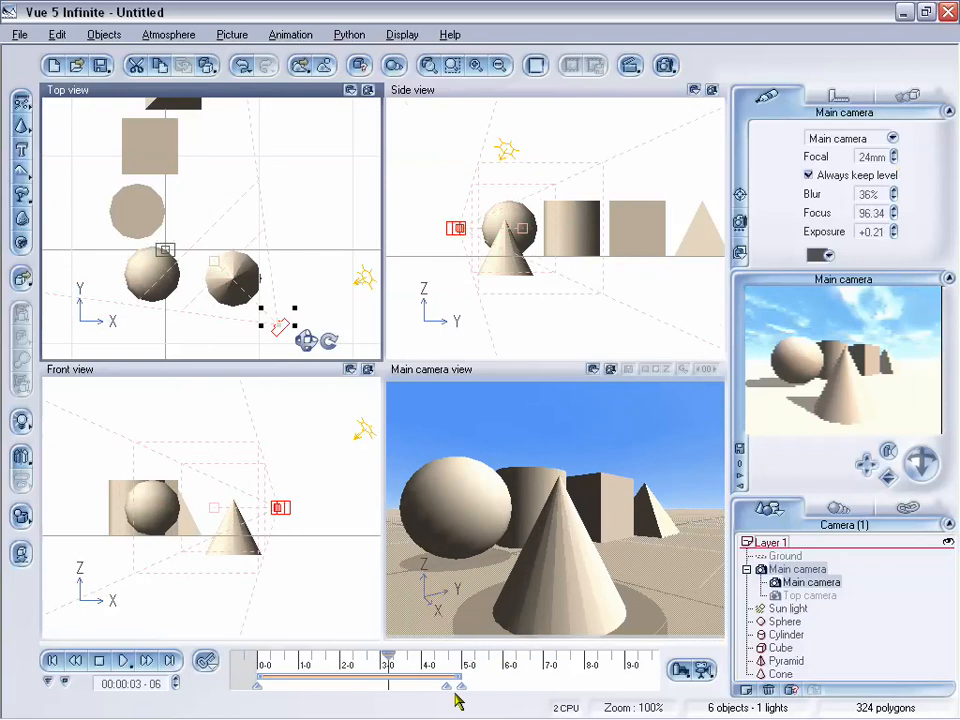
- Move the camera's exposure keyframe earlier to 00:00:02-06 and scrub the timeline to about 2 seconds to check it
drag(441, 688, 349, 688)
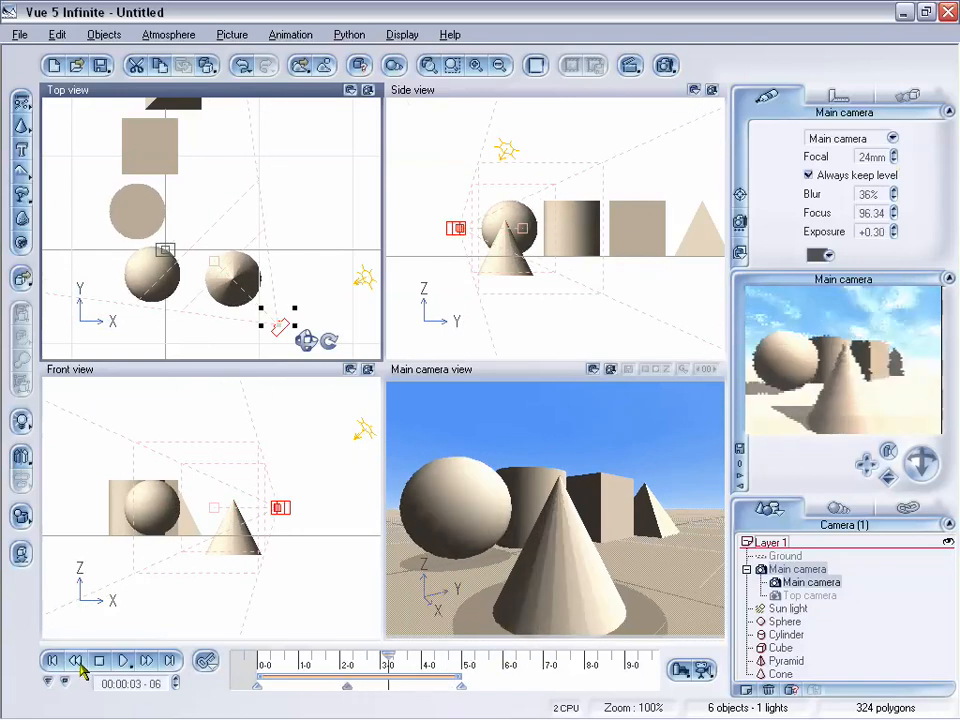
click(76, 661)
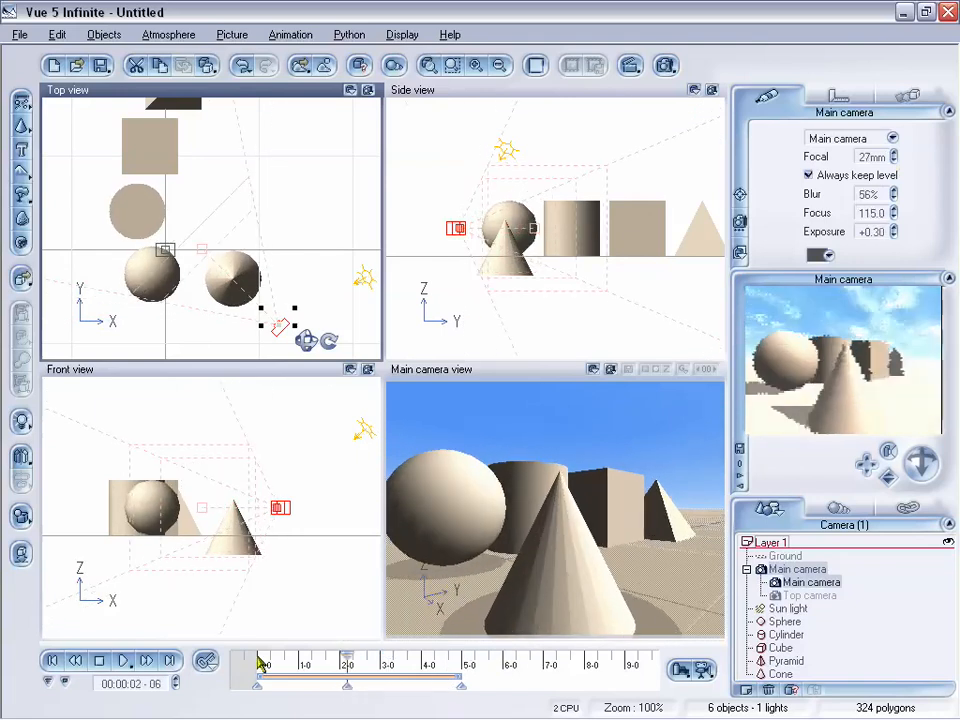
mouse_move(345, 660)
mouse_down()
mouse_move(529, 654)
mouse_move(326, 653)
mouse_move(349, 653)
mouse_up()
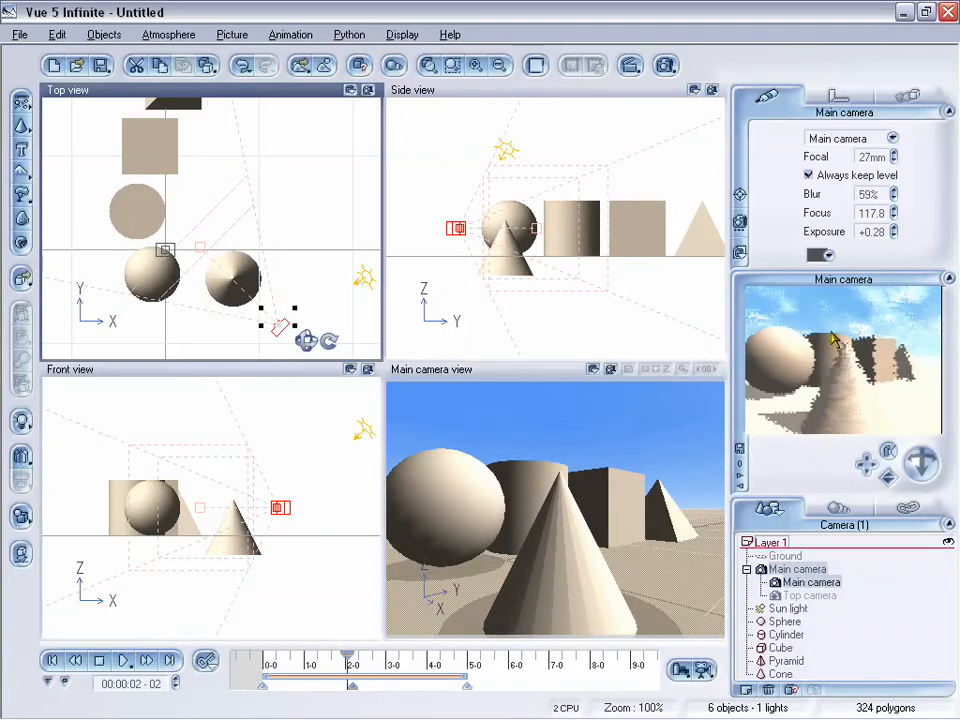
- Set the main camera's exposure to 0 at 00:00:02-02 and advance to the next keyframe
click(869, 231)
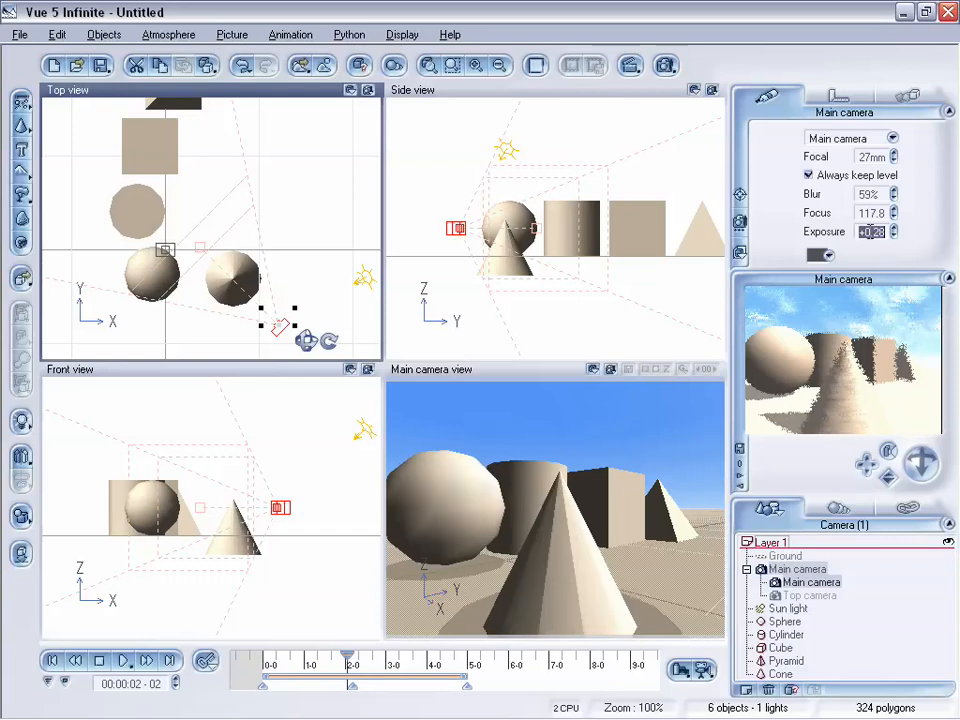
text(0)
key(Return)
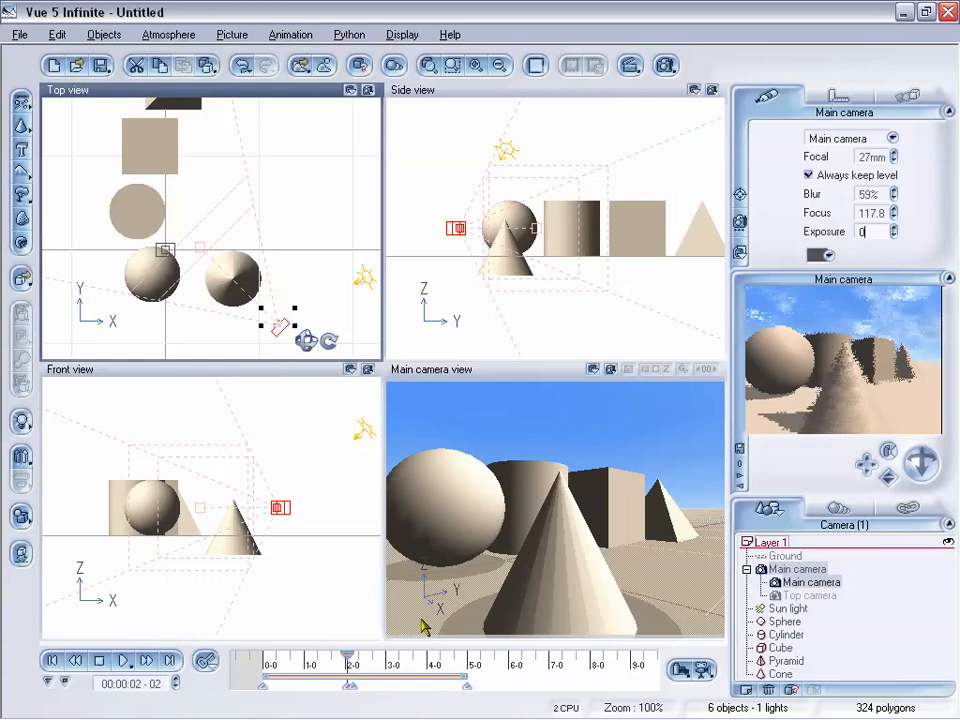
click(147, 662)
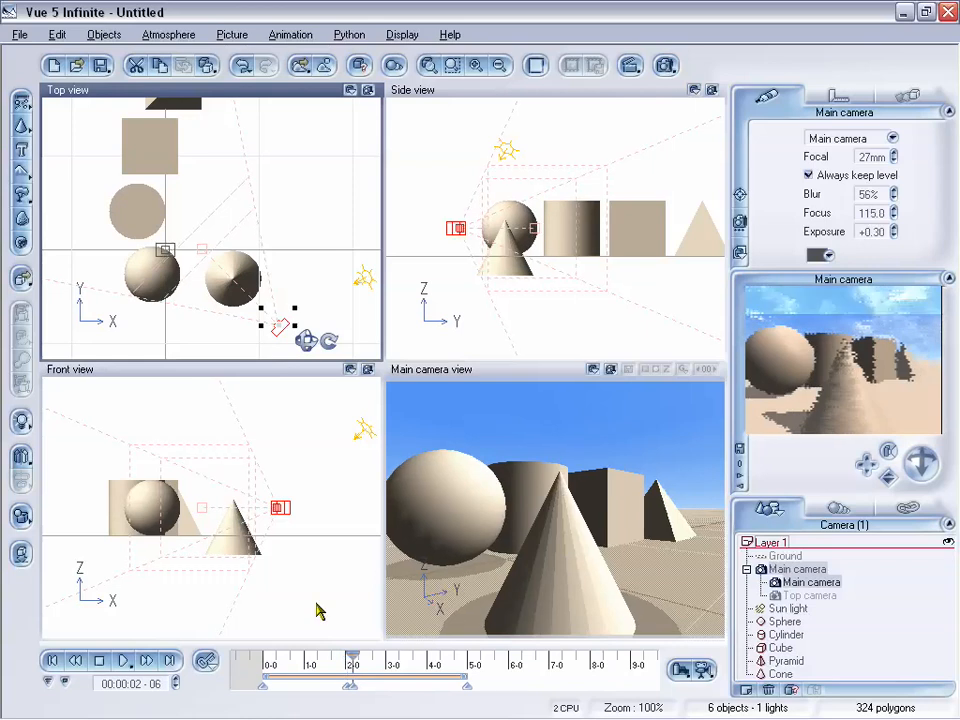
- Destroy the main camera's animation and return the current time to the start of the timeline
click(232, 34)
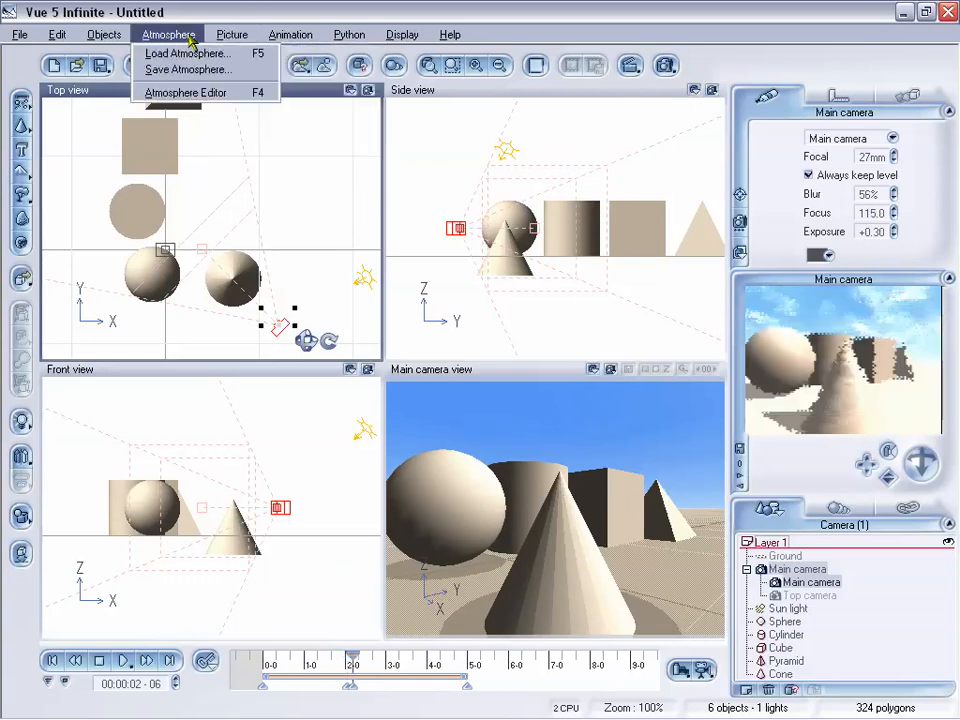
mouse_move(256, 38)
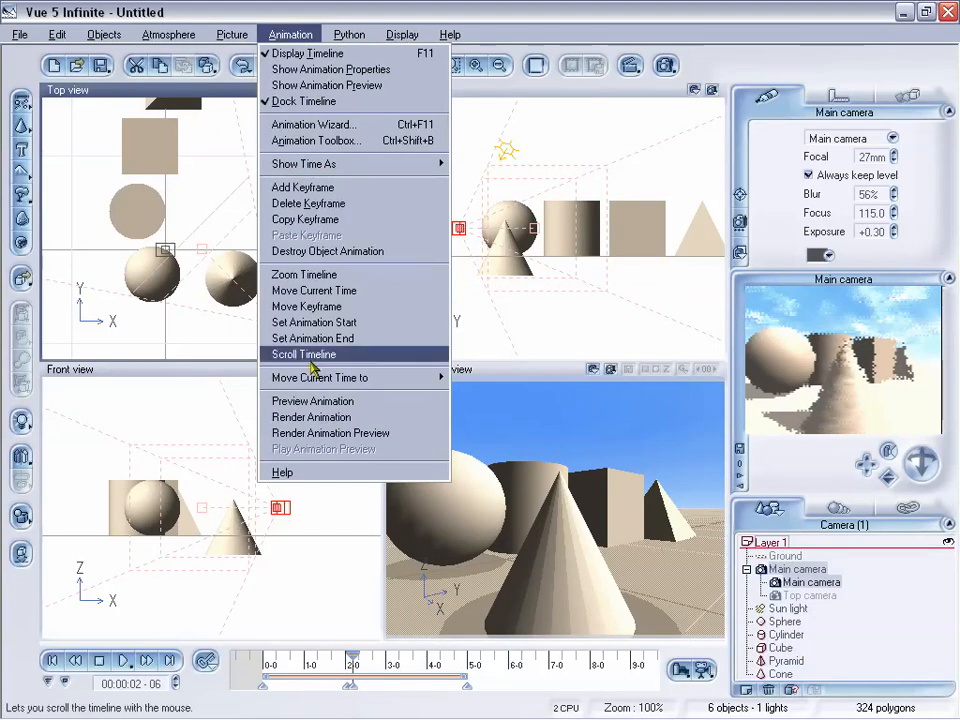
click(358, 251)
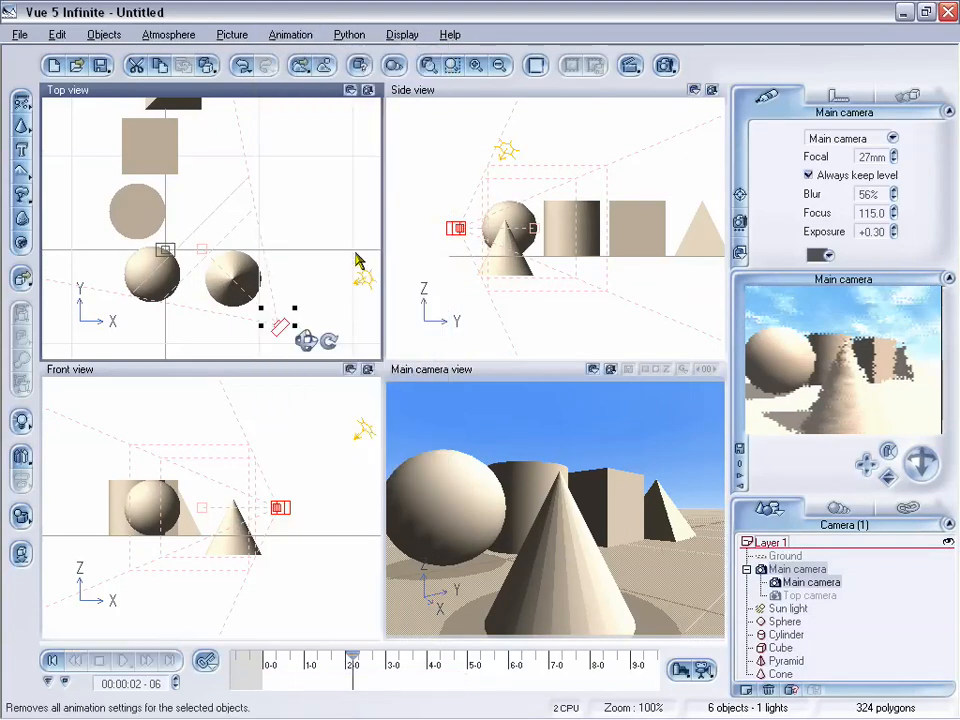
click(77, 664)
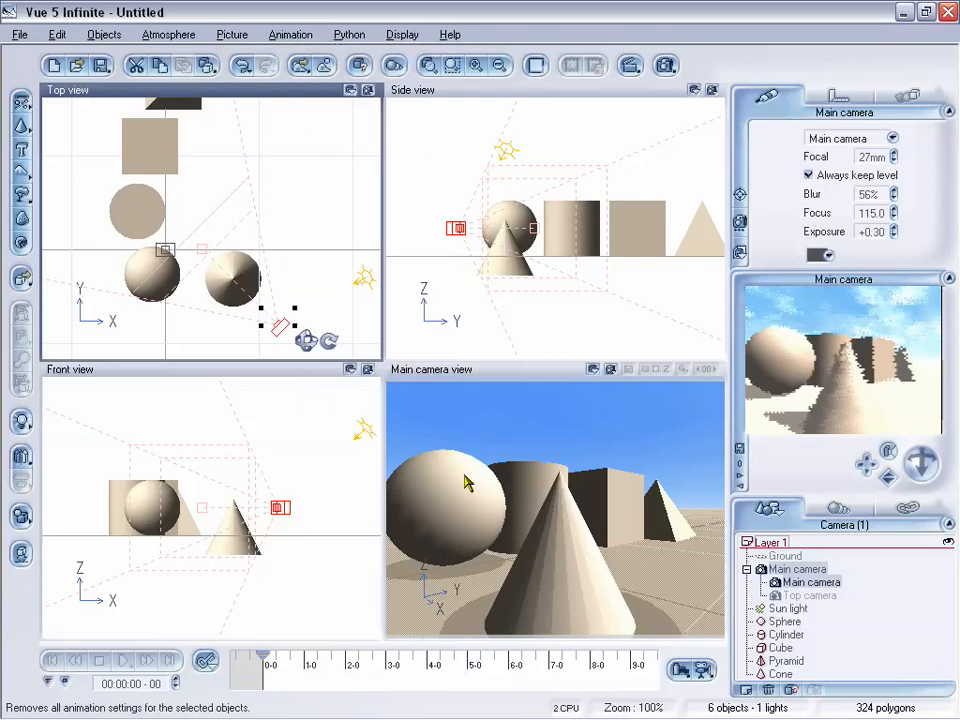
- Set the main camera's exposure to 0, focus to 70 and blur to 60%
double_click(872, 231)
text(0)
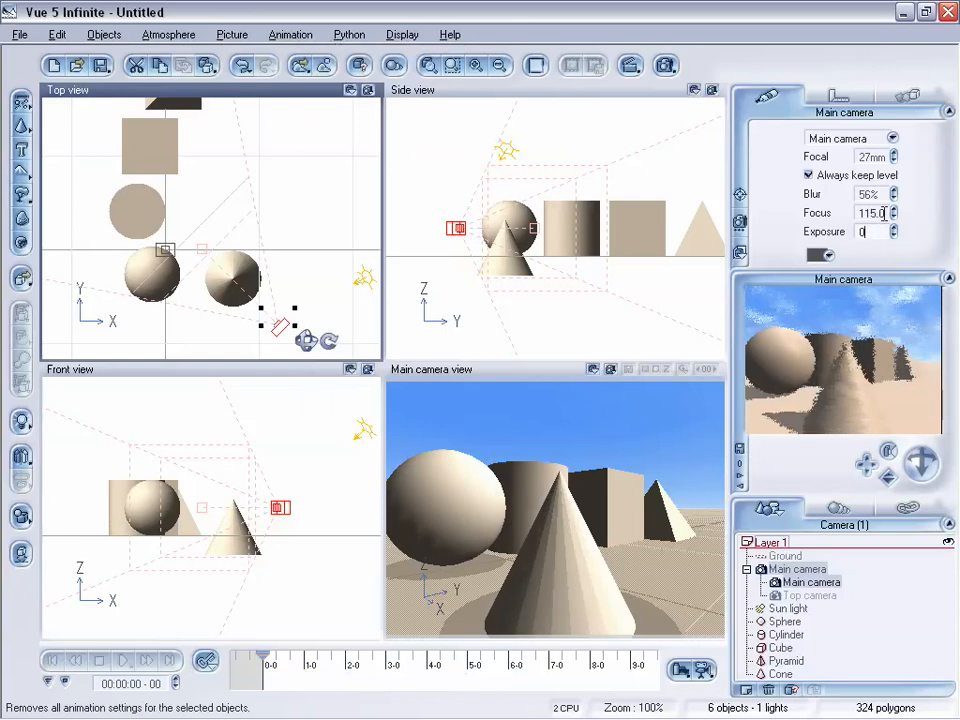
mouse_move(896, 217)
mouse_down()
mouse_move(896, 290)
mouse_move(898, 216)
mouse_up()
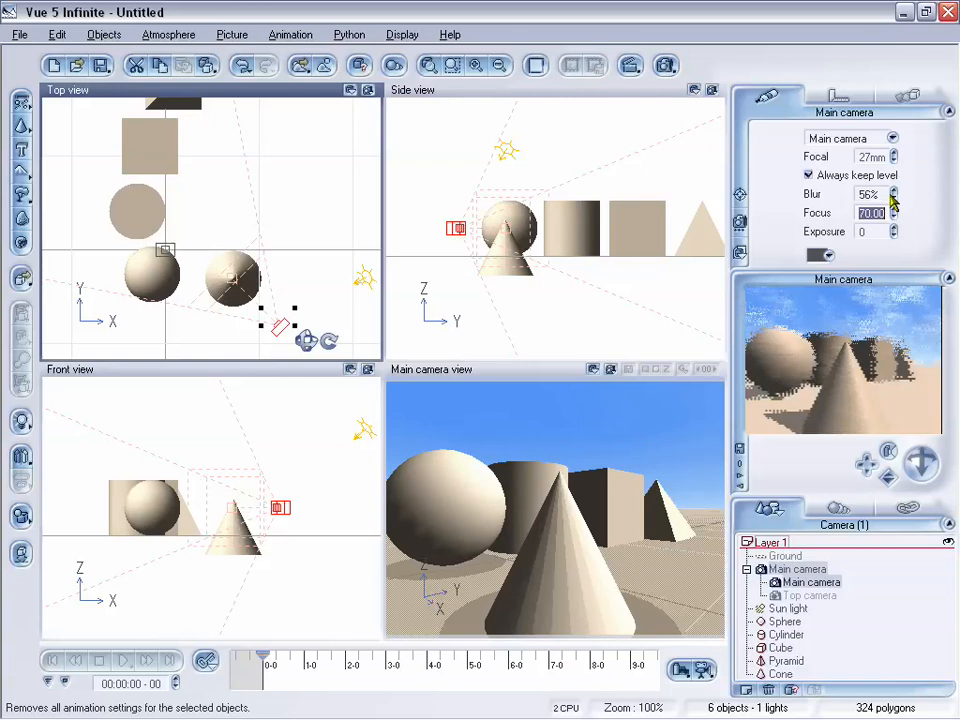
click(894, 196)
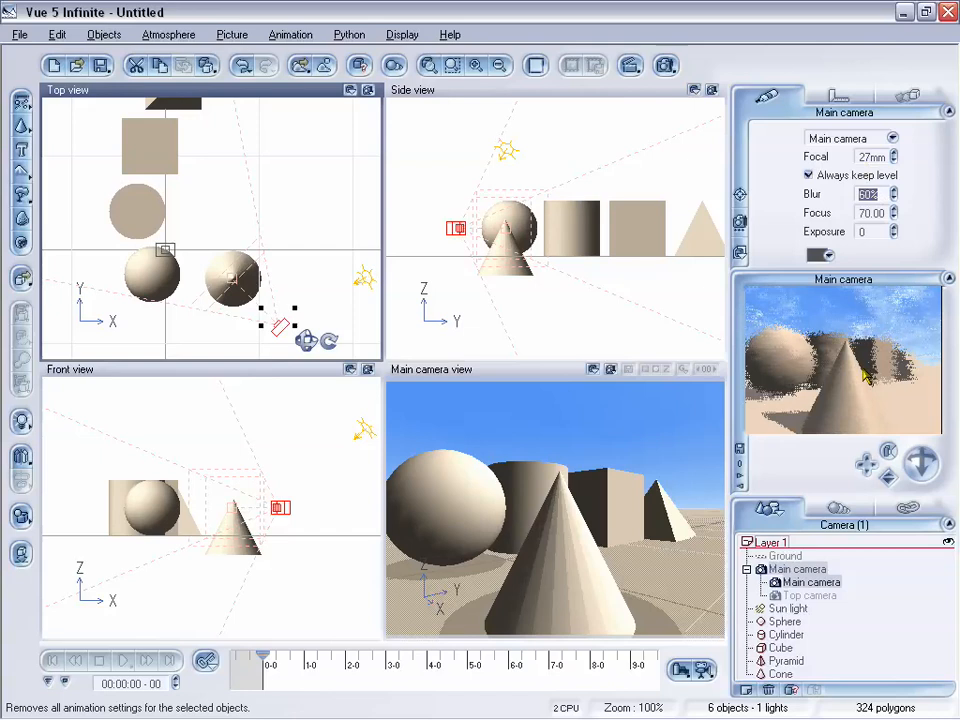
- Set the render options to render to screen with the User settings quality preset
right_click(673, 73)
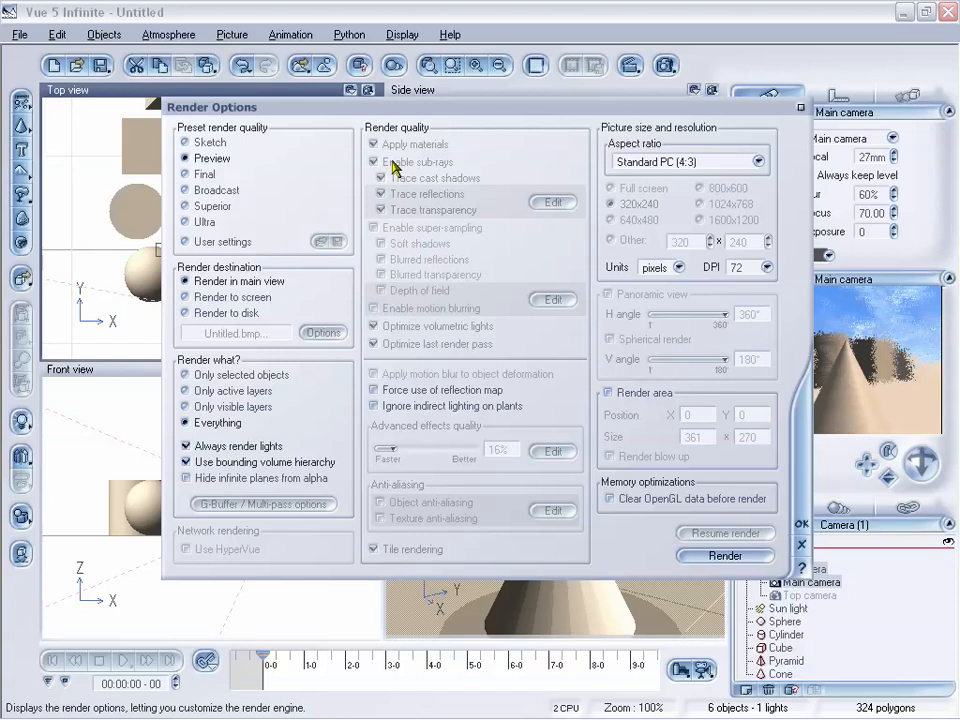
click(184, 297)
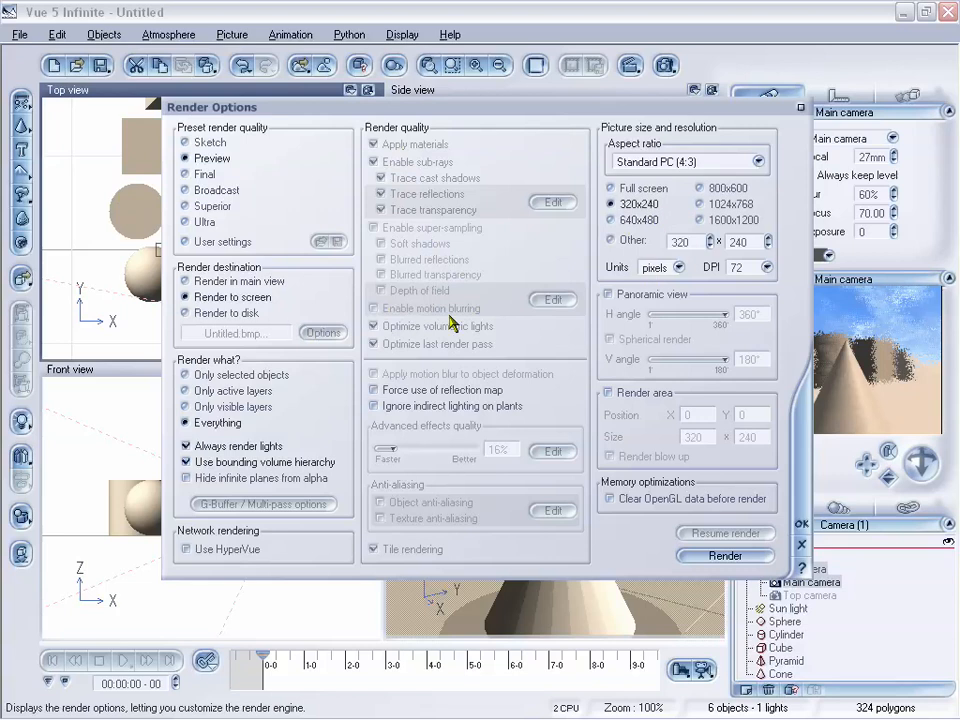
drag(462, 108, 468, 122)
drag(570, 127, 626, 135)
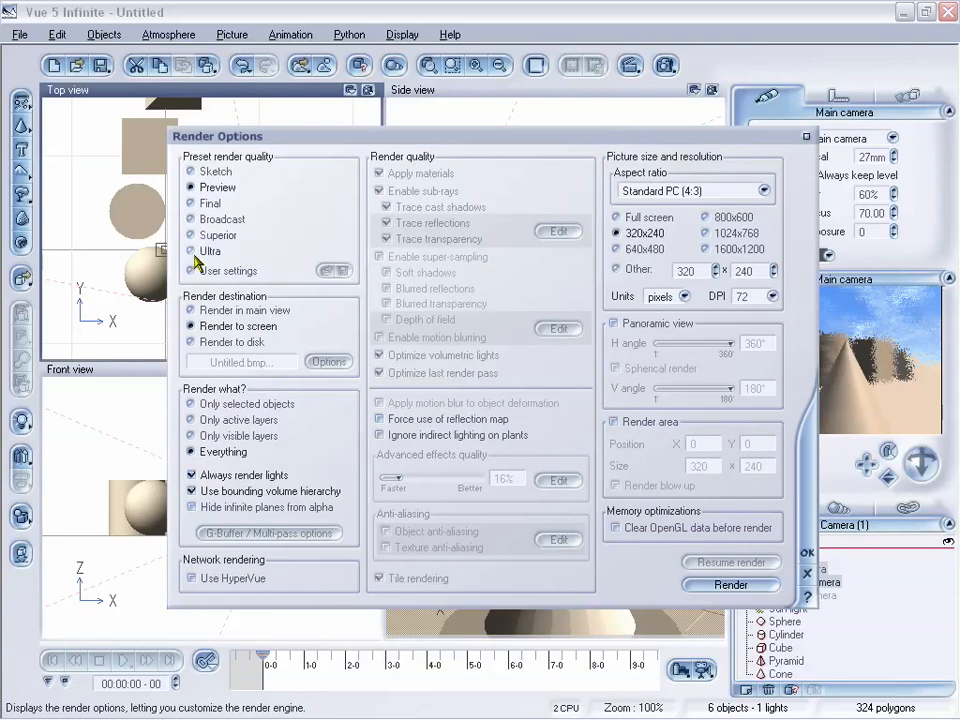
click(192, 271)
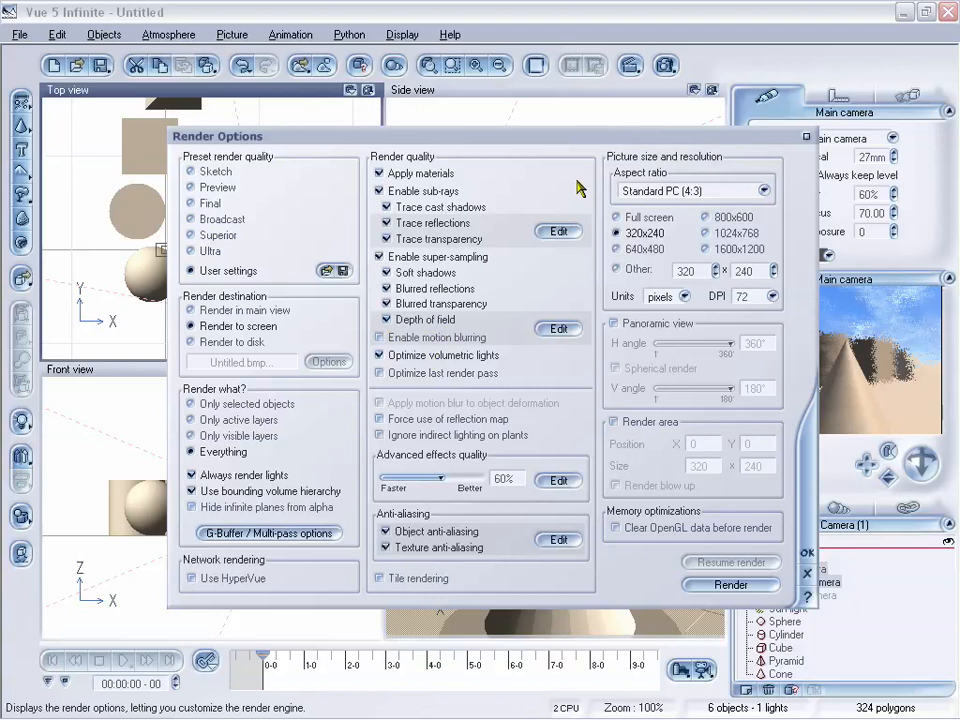
drag(528, 140, 520, 135)
- Try the Hybrid 2.5D blur rendering method for depth of field and switch back to Distributed ray-tracing
click(552, 325)
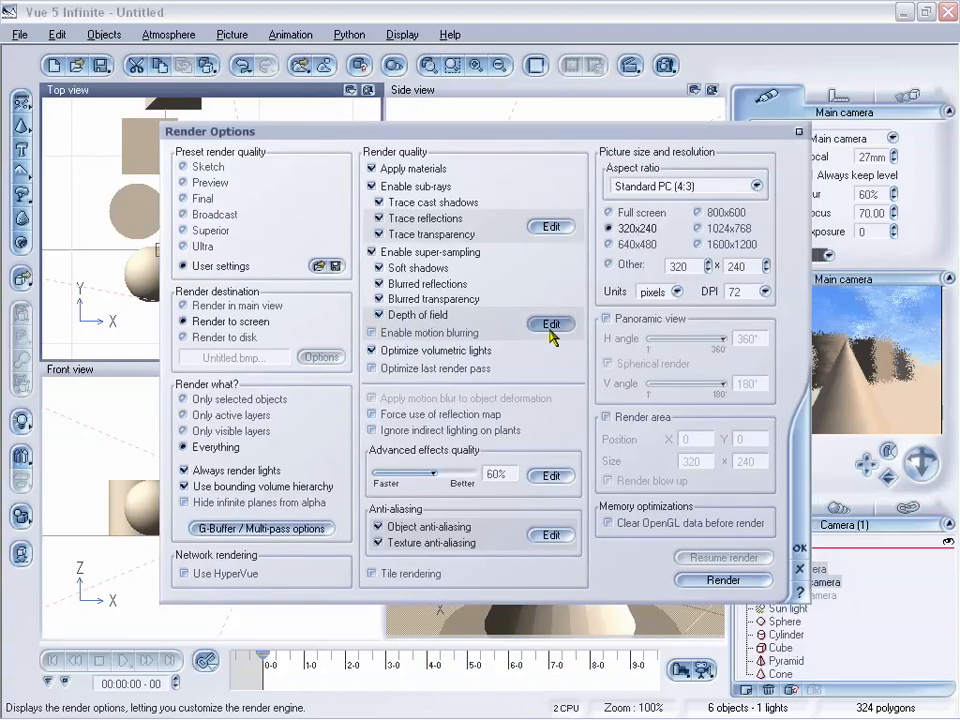
drag(632, 169, 599, 173)
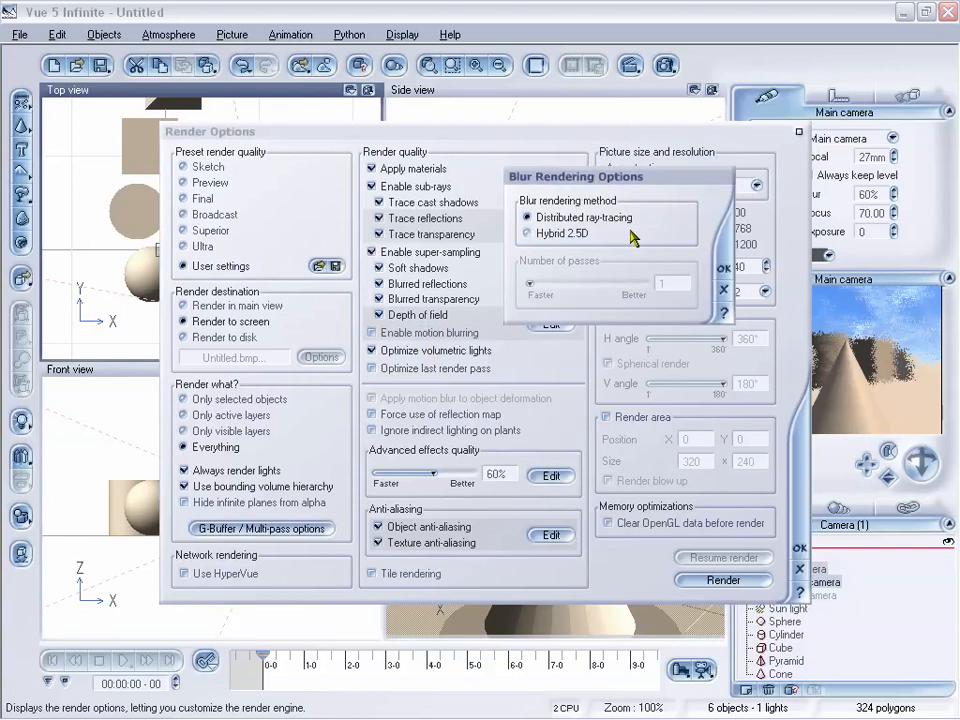
click(527, 233)
mouse_move(530, 287)
mouse_down()
mouse_move(648, 287)
mouse_move(540, 286)
mouse_up()
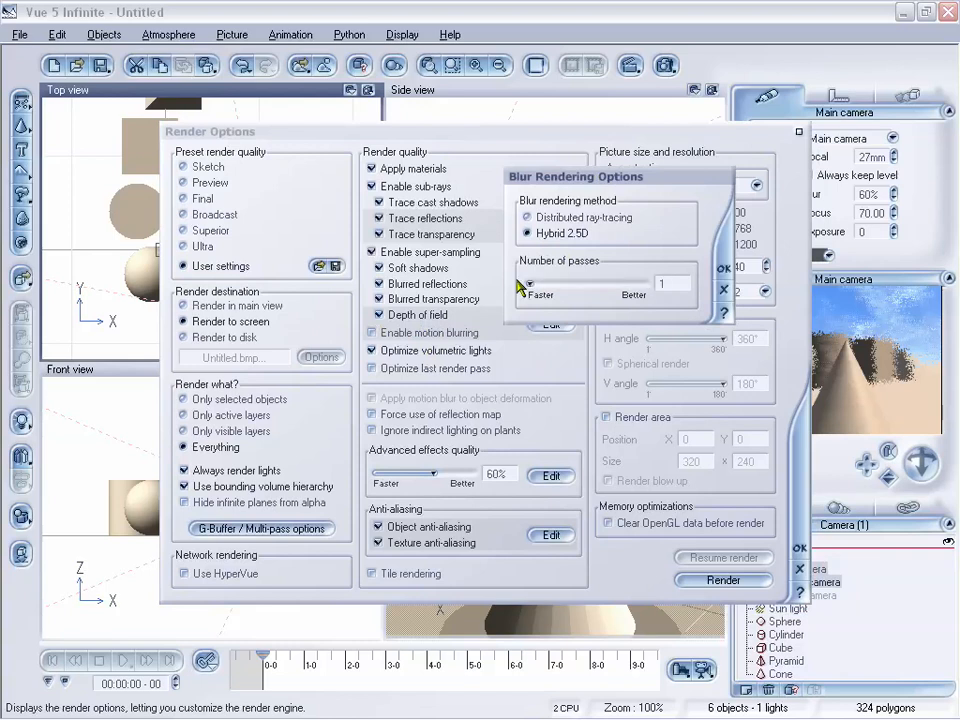
click(528, 218)
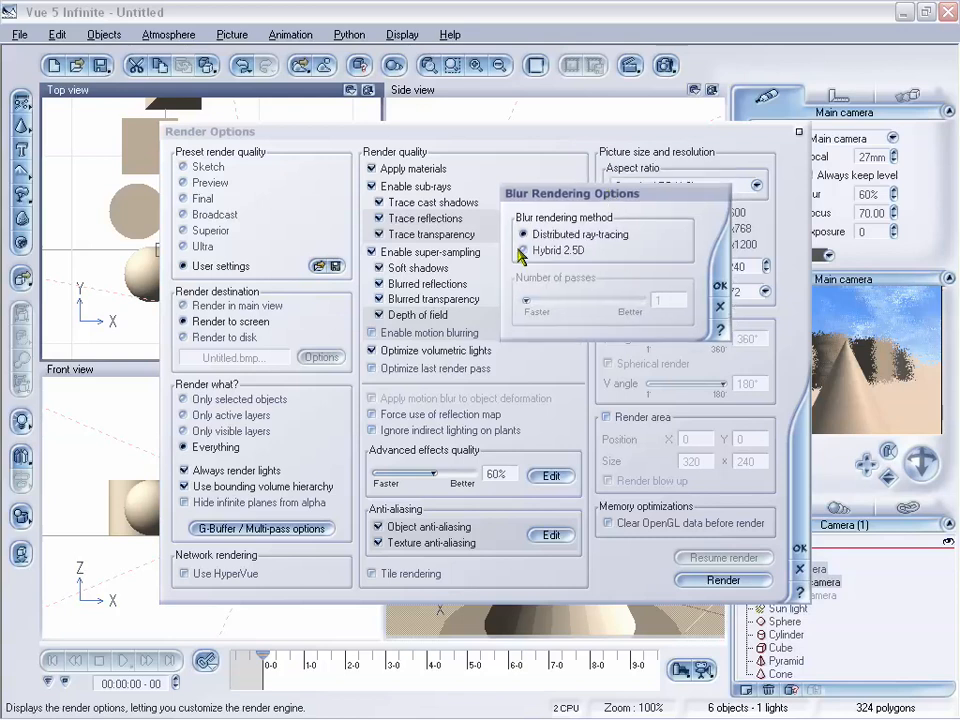
click(720, 287)
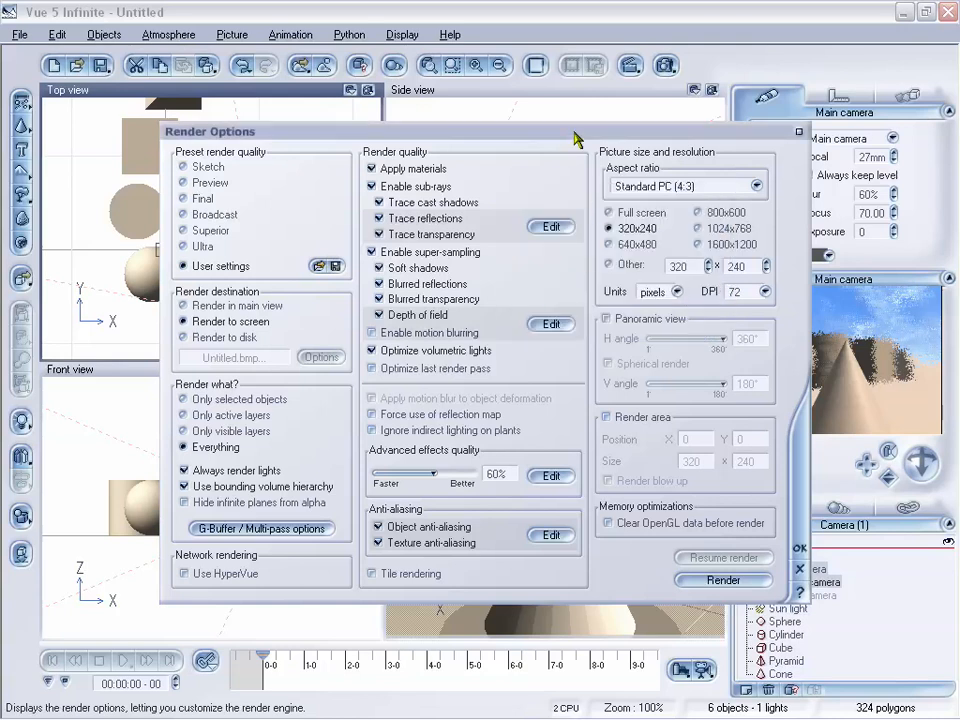
- Render the scene to screen at 320x240 with depth of field enabled
drag(576, 140, 542, 118)
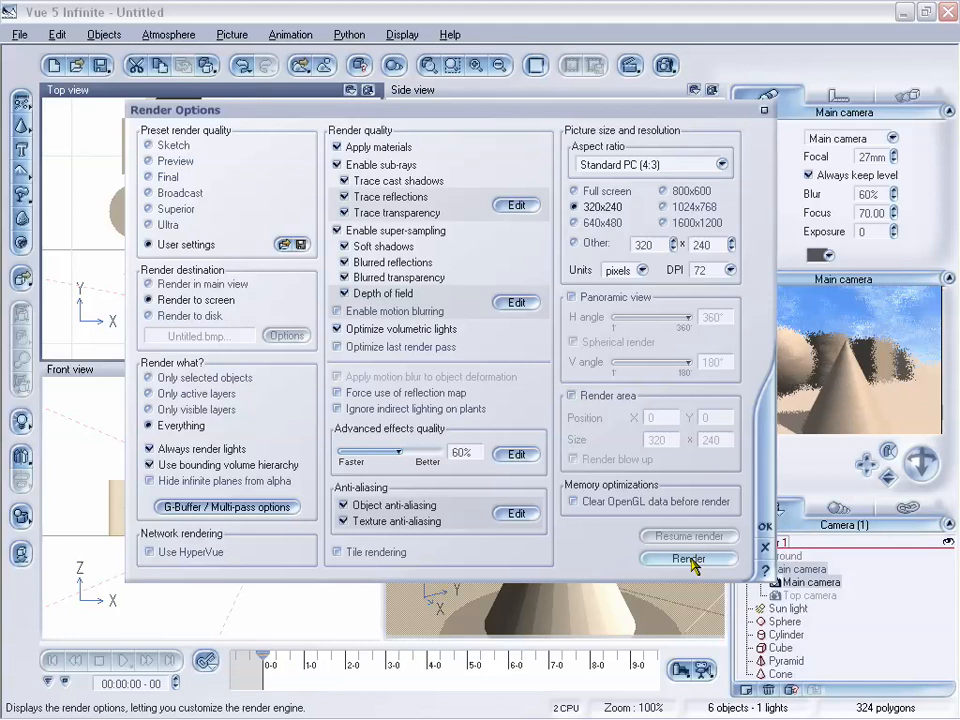
click(689, 559)
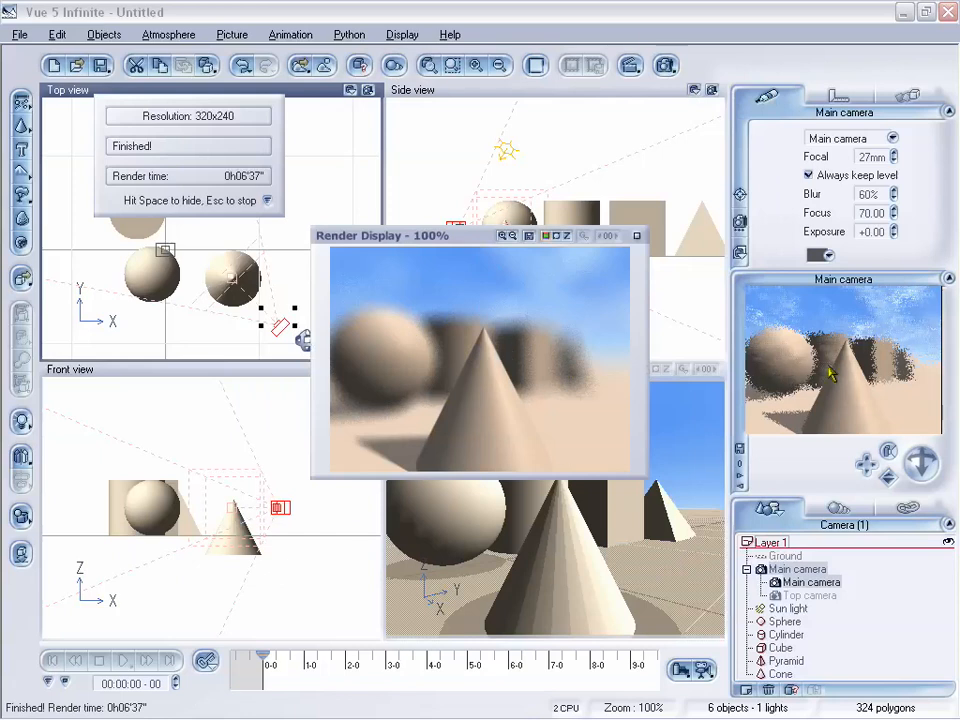
- Examine the blur and grain in the finished depth-of-field render and close the render display
drag(457, 243, 468, 231)
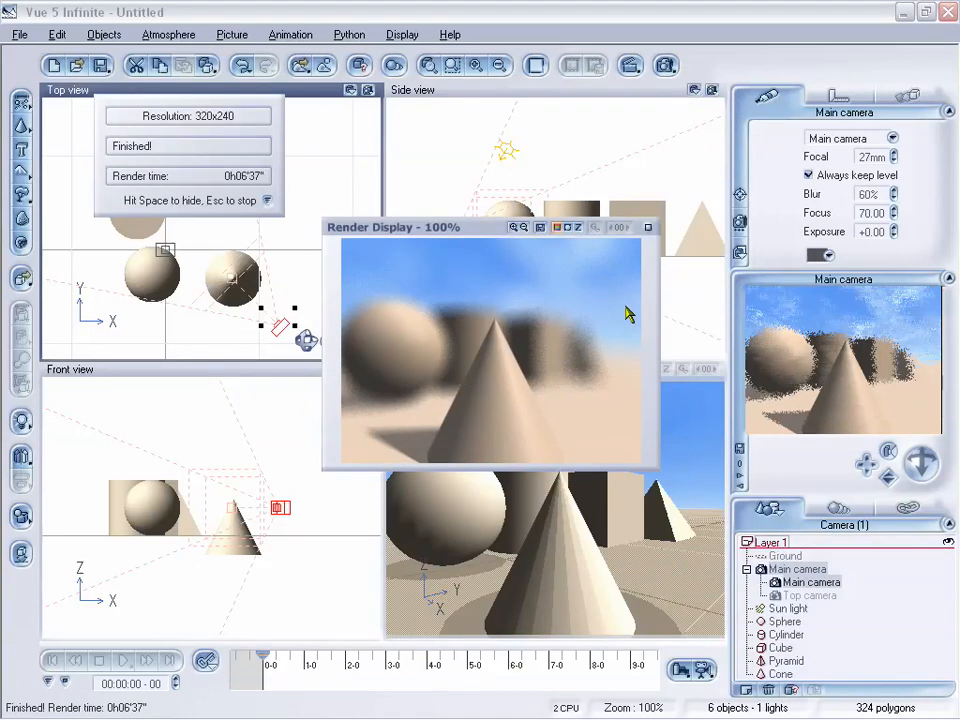
drag(469, 230, 476, 246)
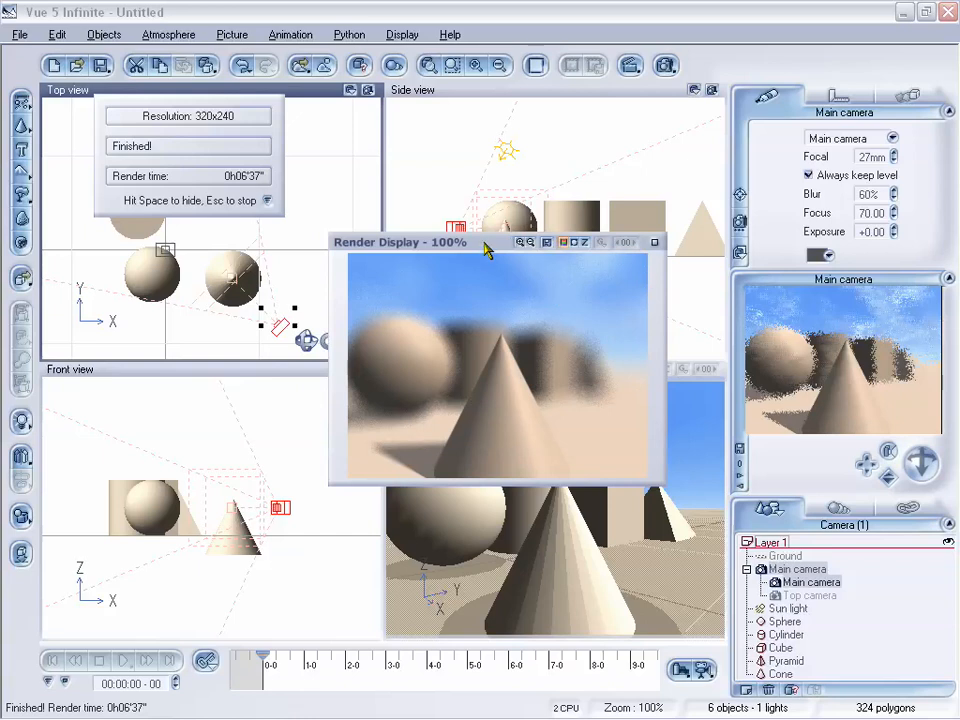
drag(482, 242, 488, 252)
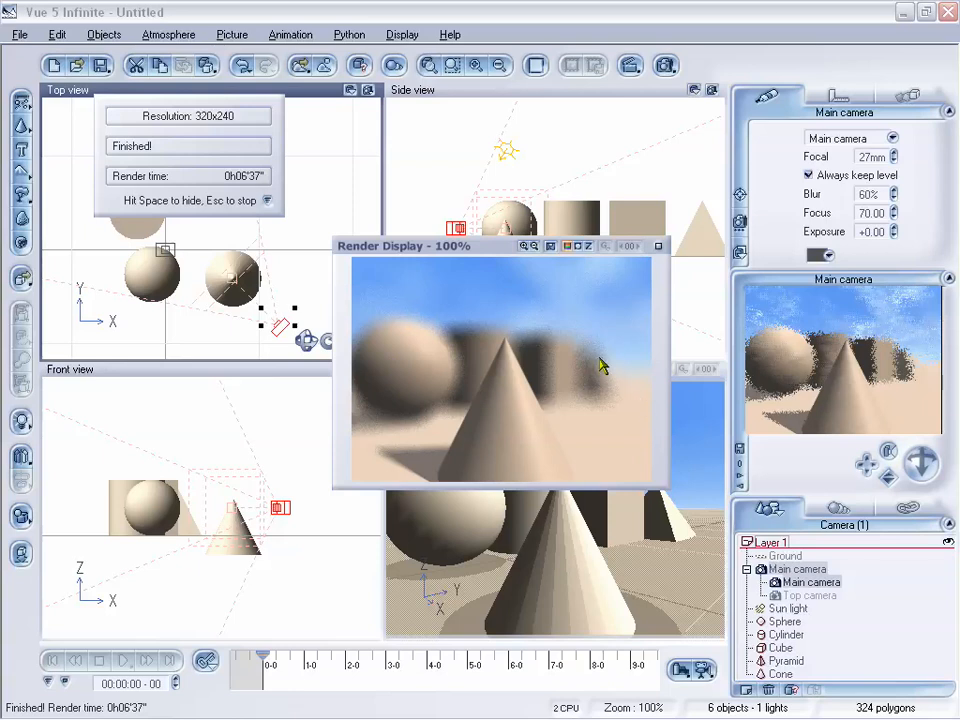
click(659, 246)
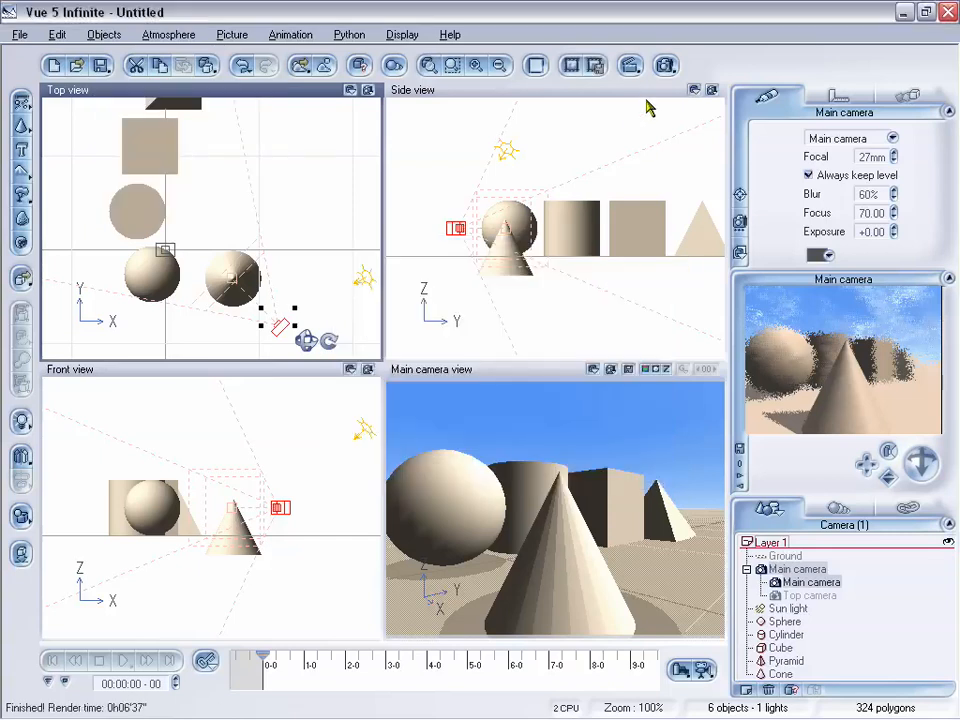
- Open the render options and compare the Hybrid 2.5D and Distributed ray-tracing blur methods without applying a change
click(629, 65)
drag(591, 112, 607, 111)
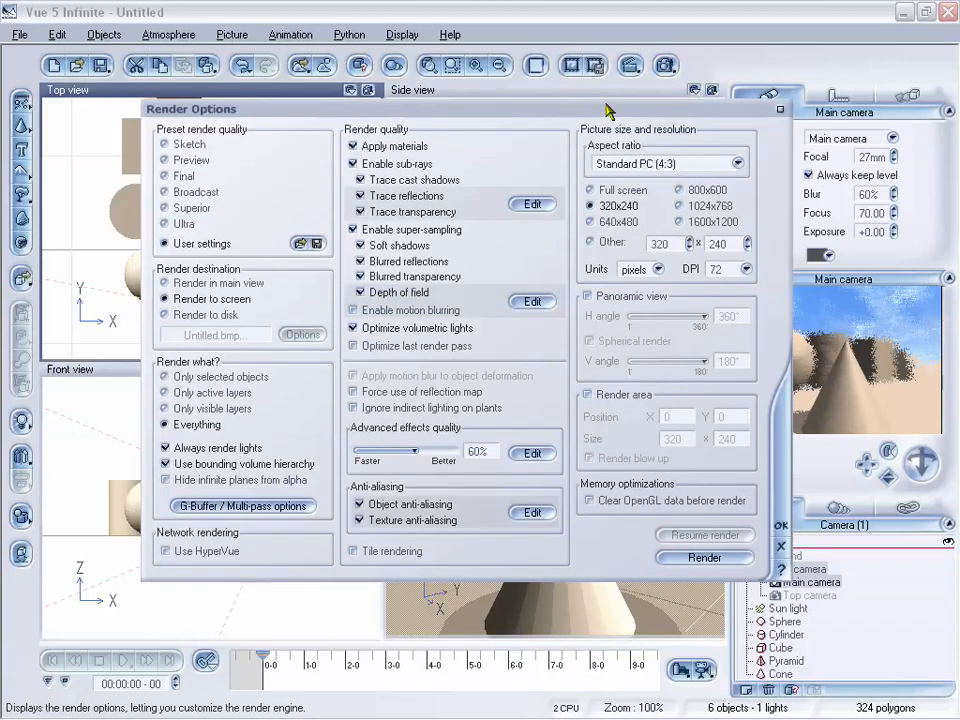
click(530, 301)
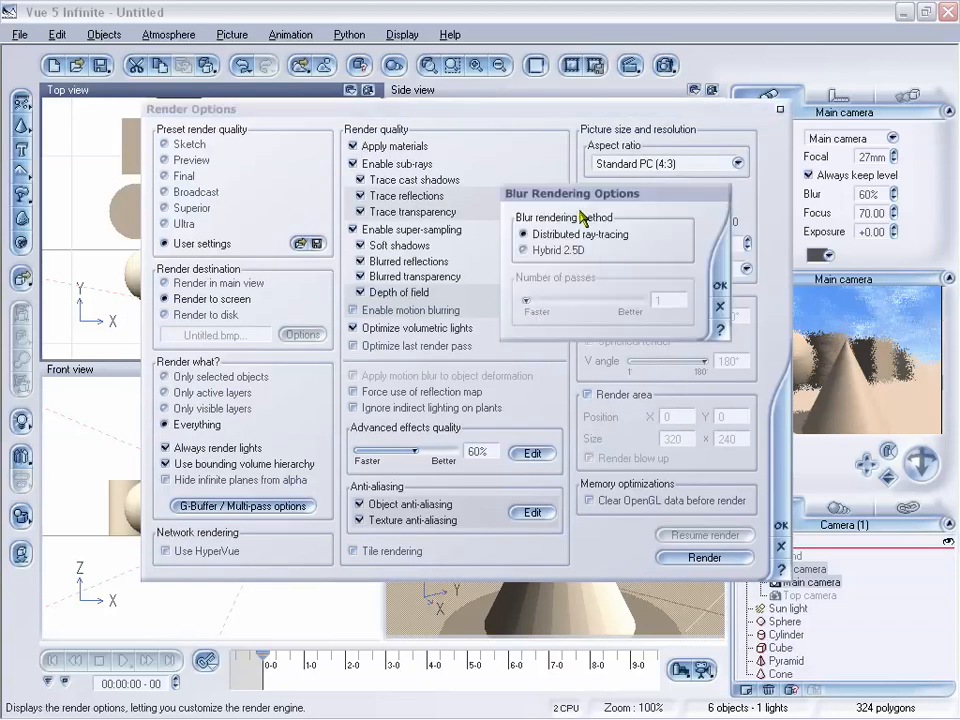
drag(582, 191, 606, 189)
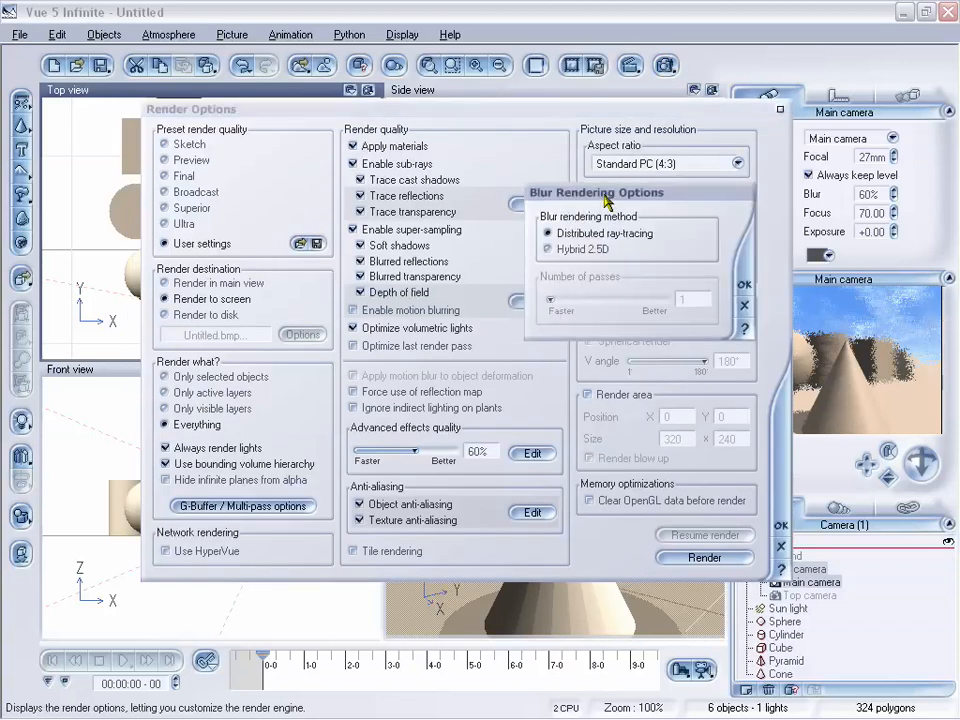
click(547, 249)
click(547, 234)
drag(614, 194, 642, 175)
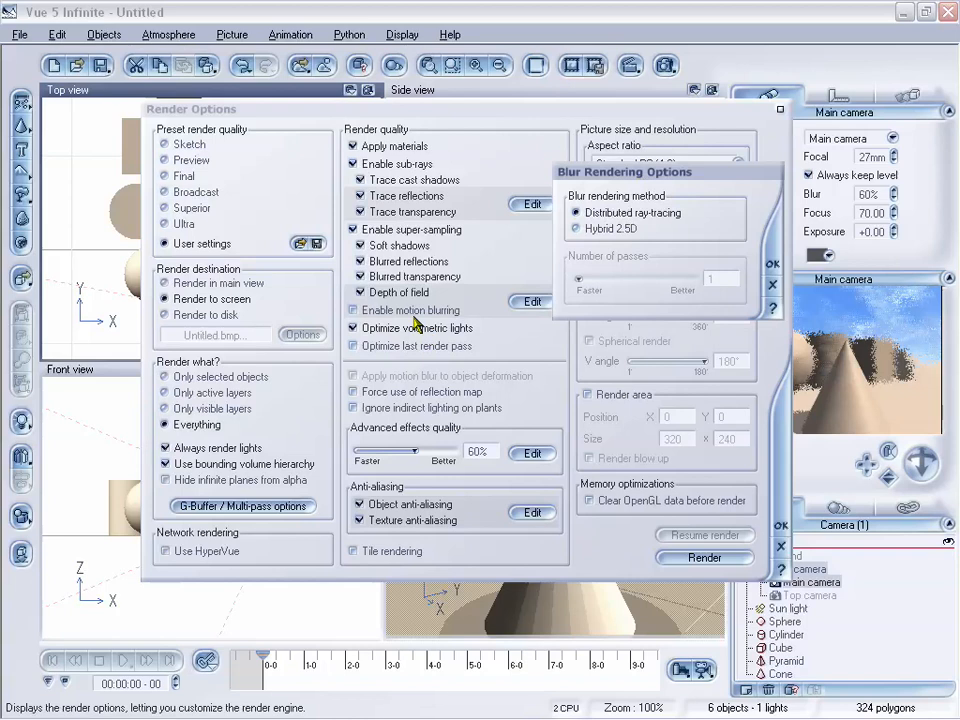
click(352, 310)
click(777, 286)
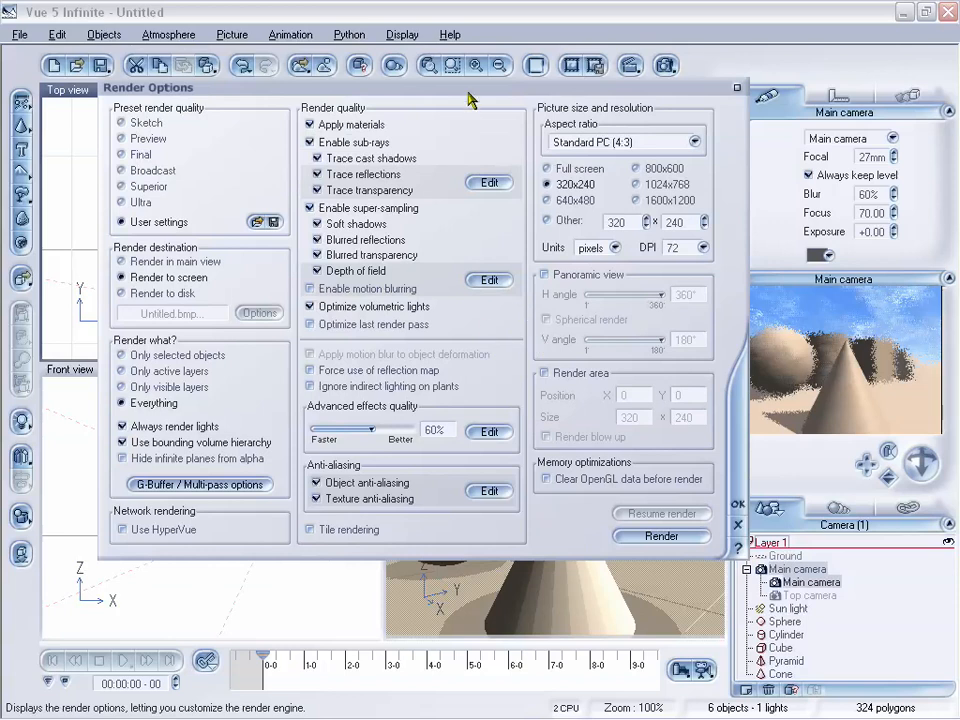
- Open the anti-aliasing options from the render options
drag(467, 94, 478, 103)
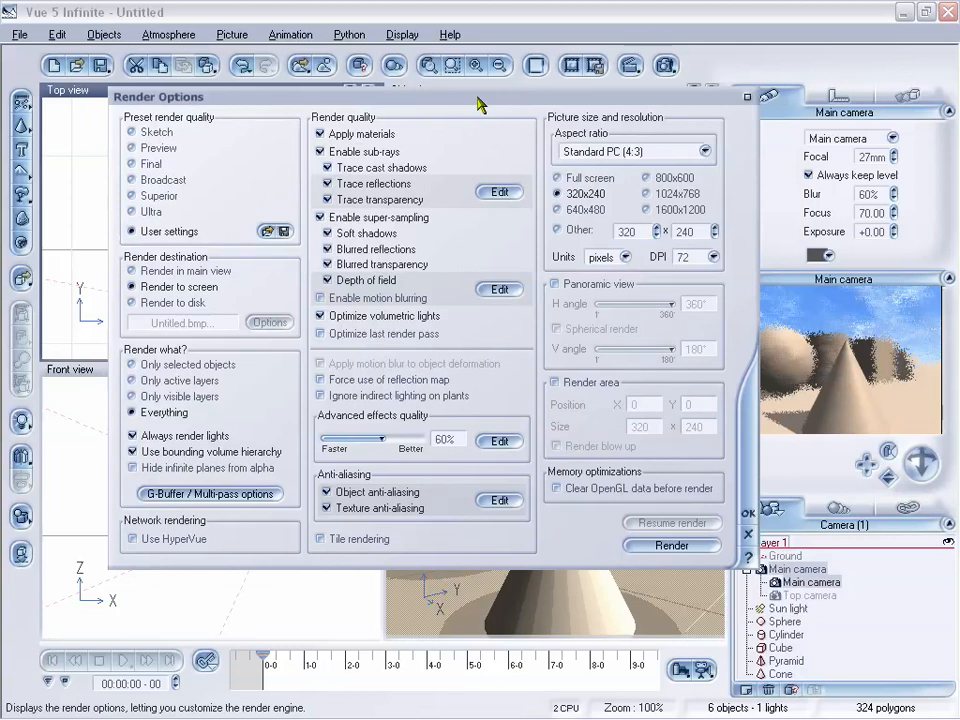
drag(478, 98, 515, 98)
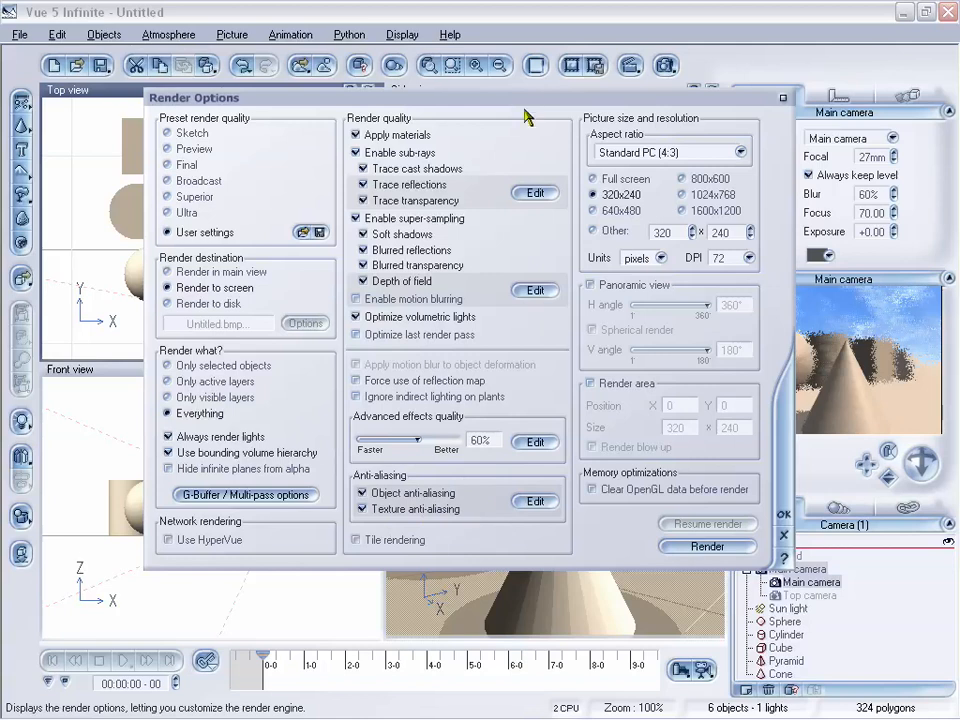
drag(526, 105, 529, 110)
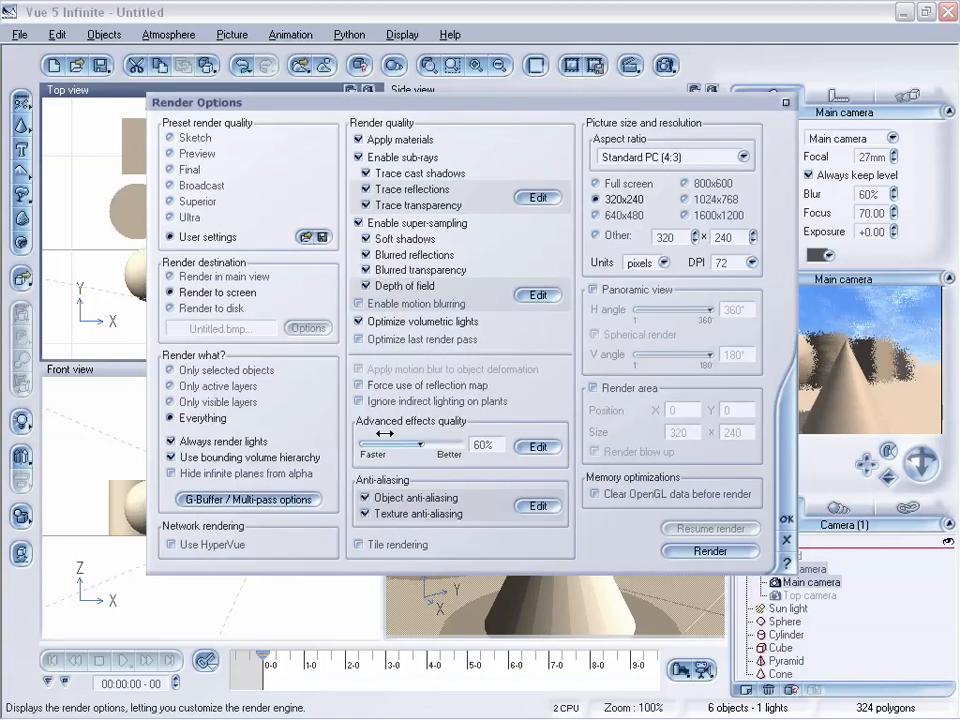
click(538, 506)
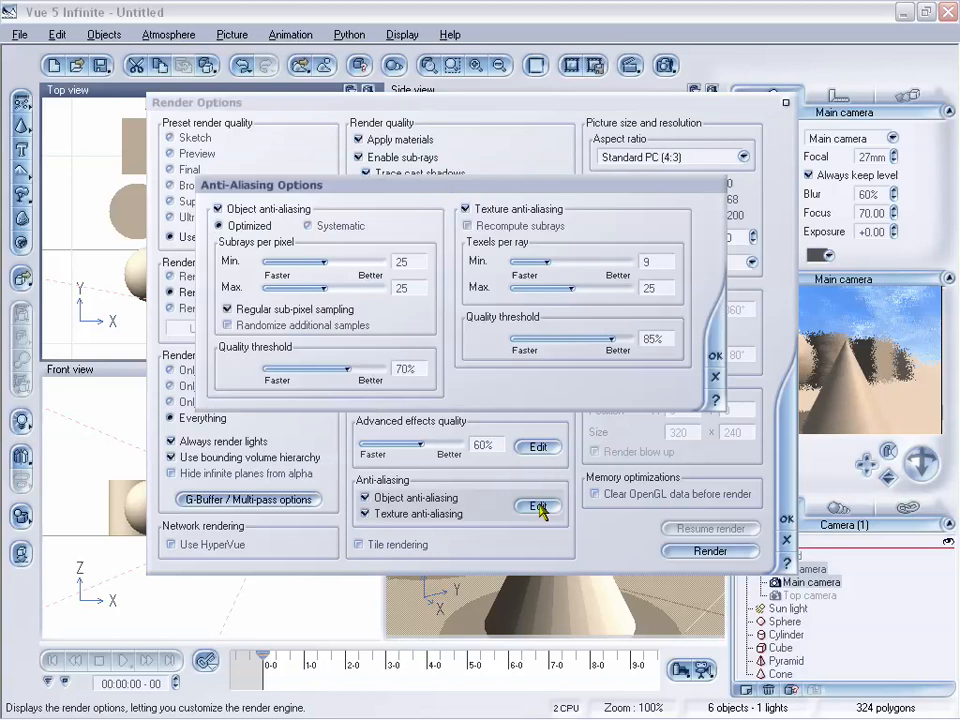
drag(437, 186, 512, 176)
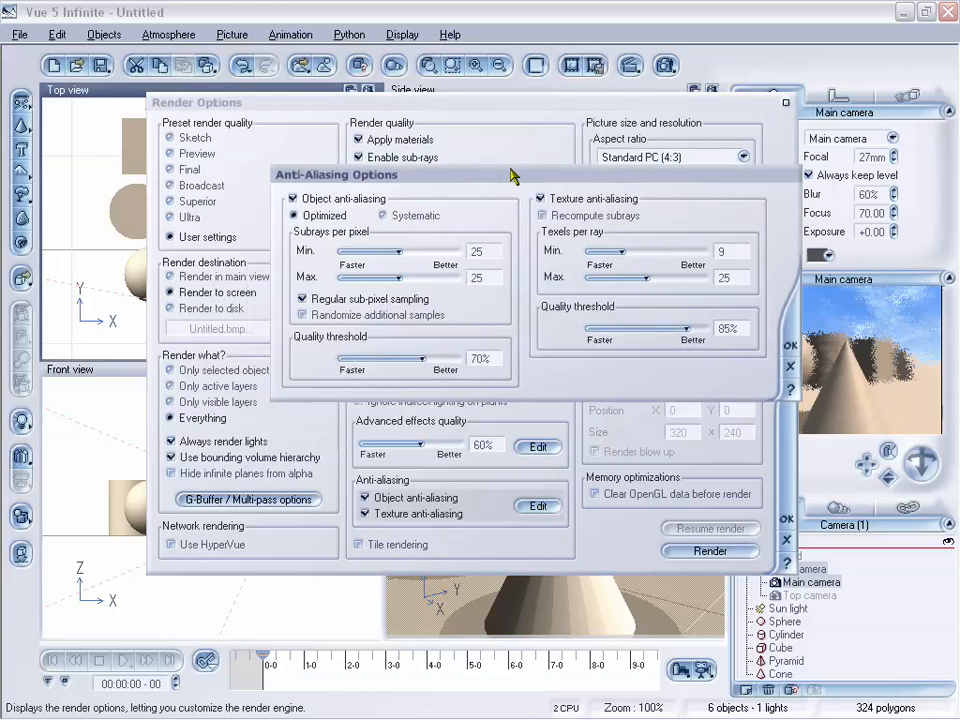
drag(306, 172, 324, 174)
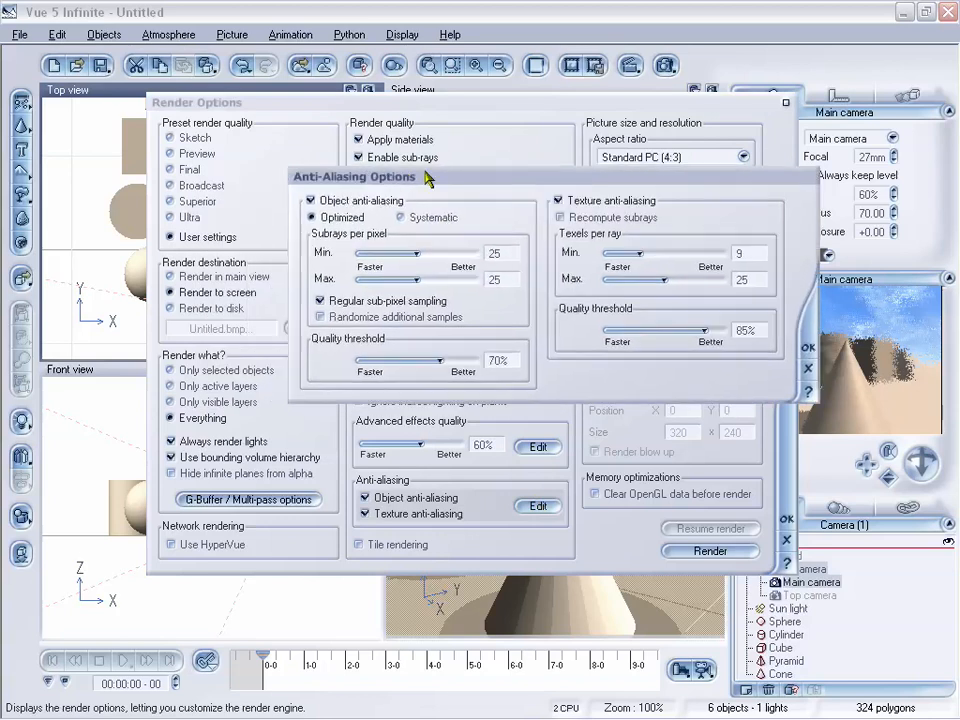
- Try turning object anti-aliasing and texture anti-aliasing off, and switch each of them back on
click(311, 201)
click(311, 201)
click(559, 201)
drag(578, 181, 562, 193)
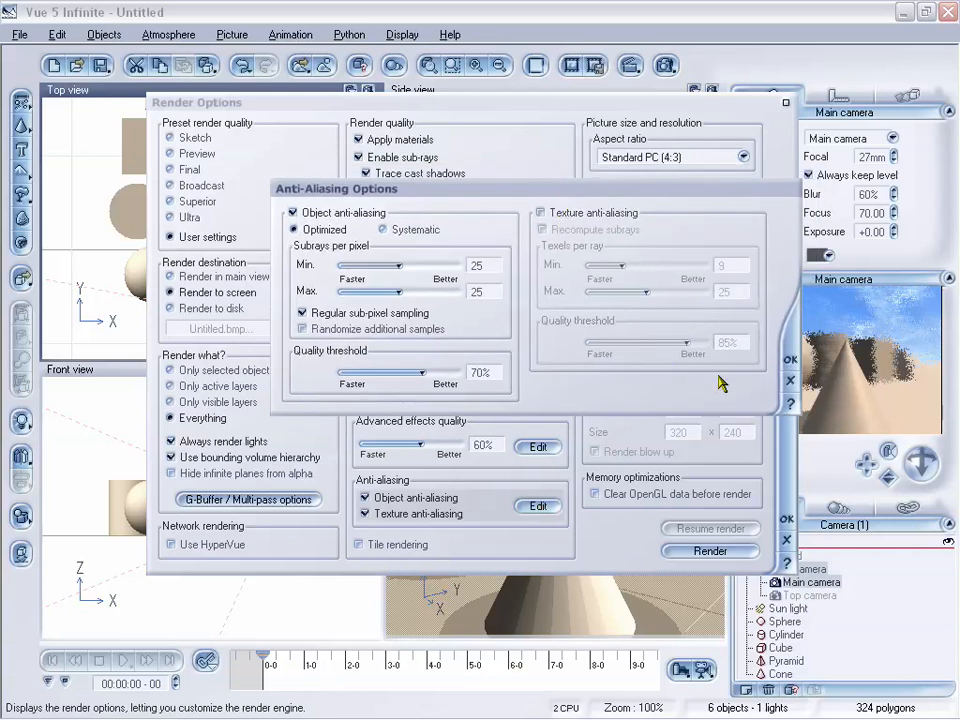
click(542, 213)
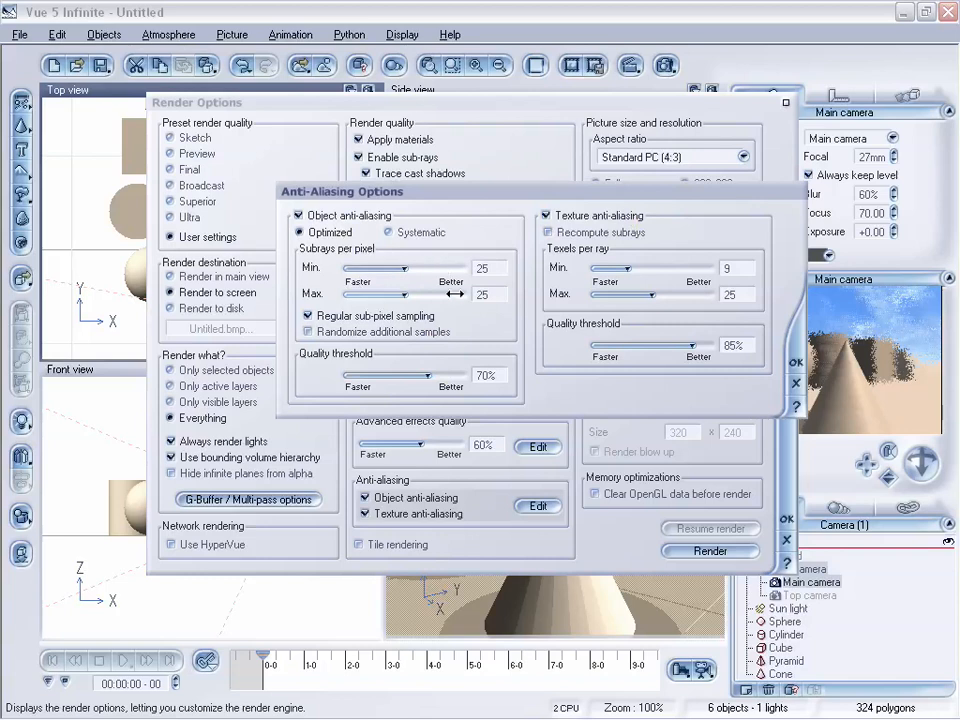
- Try raising both the minimum and maximum object anti-aliasing subrays per pixel to 256
drag(405, 268, 466, 268)
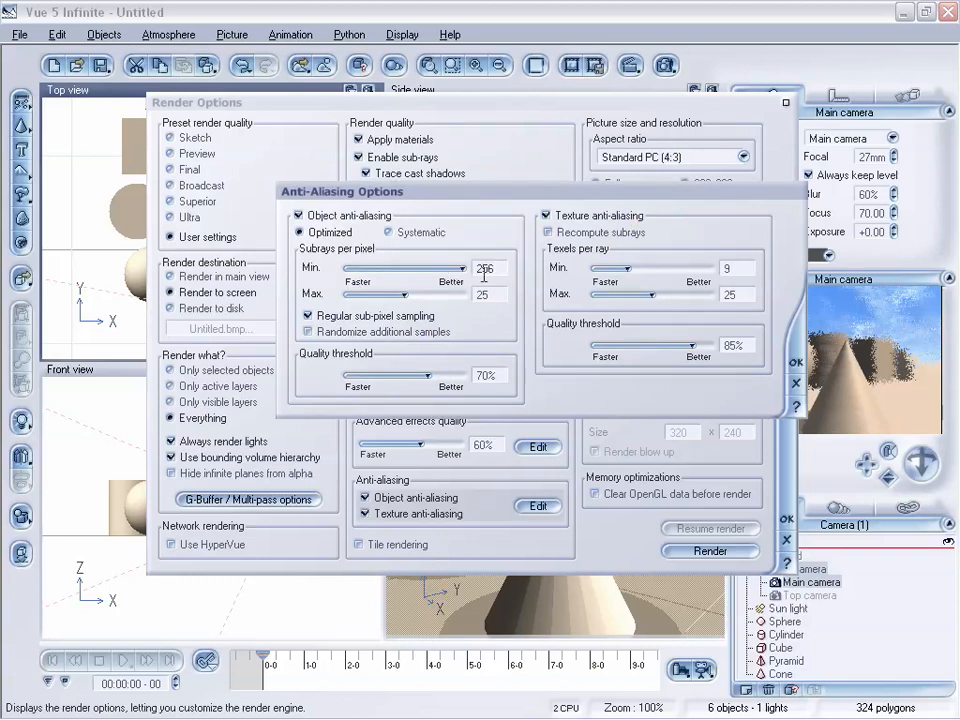
drag(407, 297, 348, 295)
mouse_move(463, 268)
mouse_down()
mouse_move(352, 268)
mouse_move(470, 268)
mouse_up()
drag(360, 294, 467, 297)
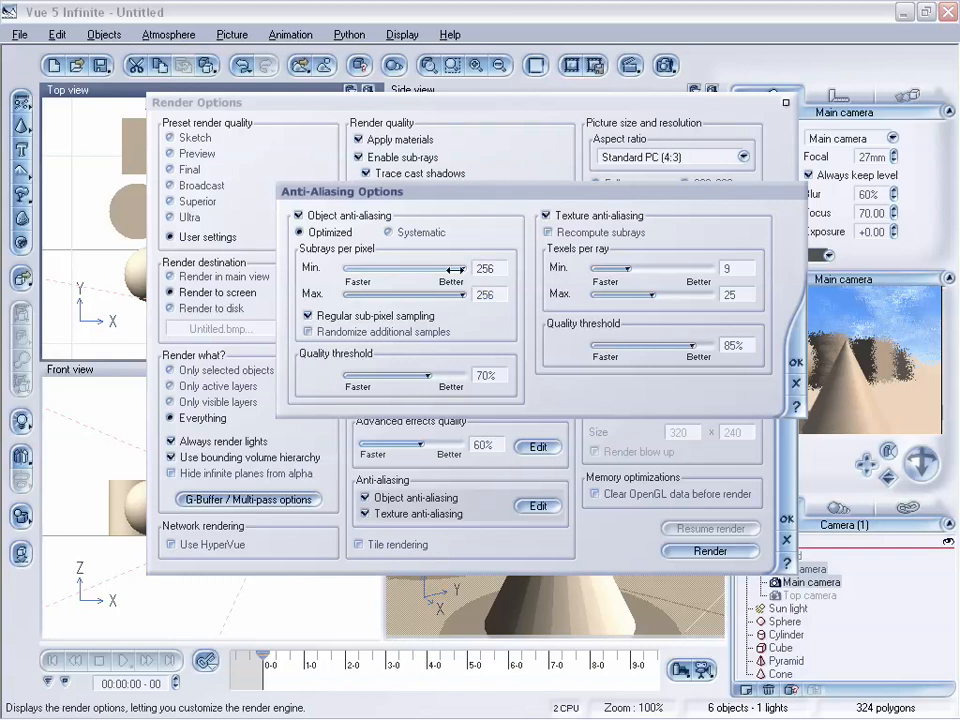
- Set the minimum and maximum object anti-aliasing subrays per pixel to 60 and render the scene to screen
drag(463, 268, 424, 268)
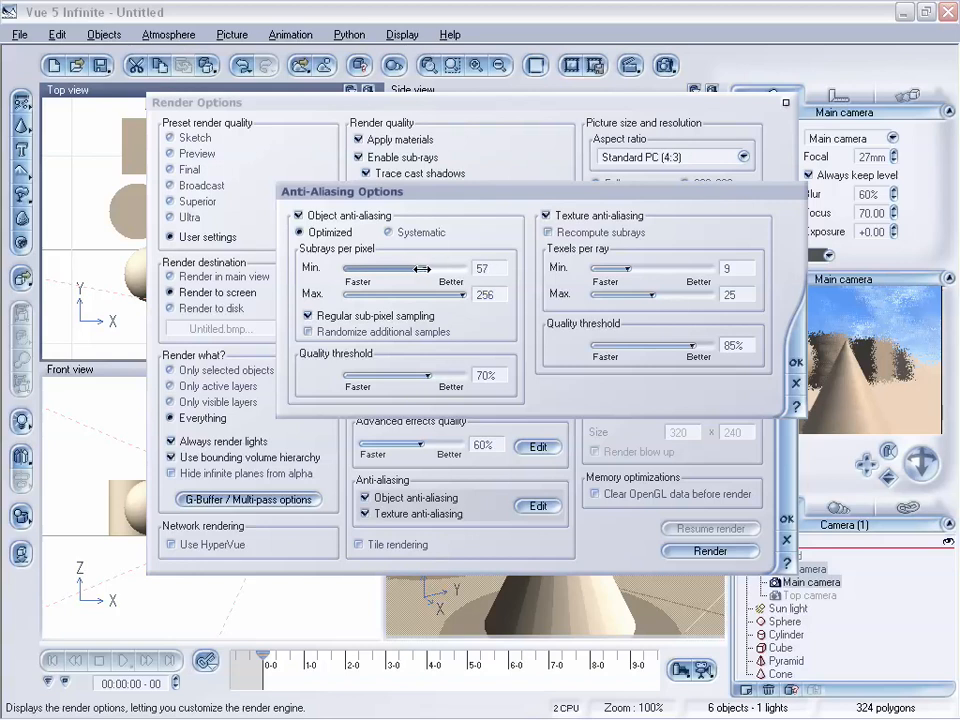
click(480, 268)
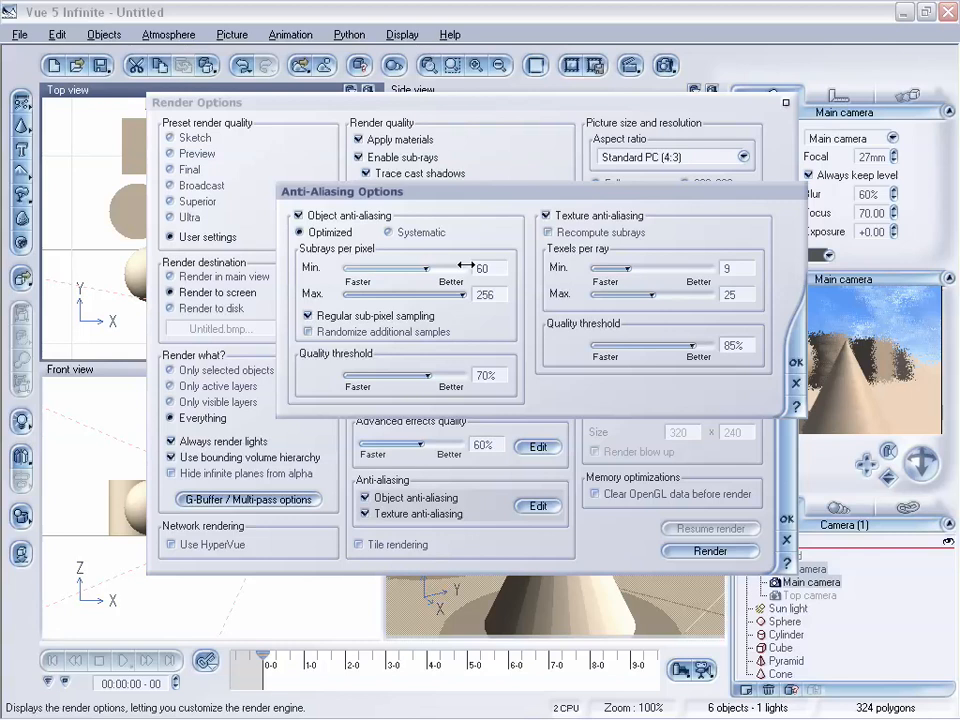
click(485, 295)
text(60)
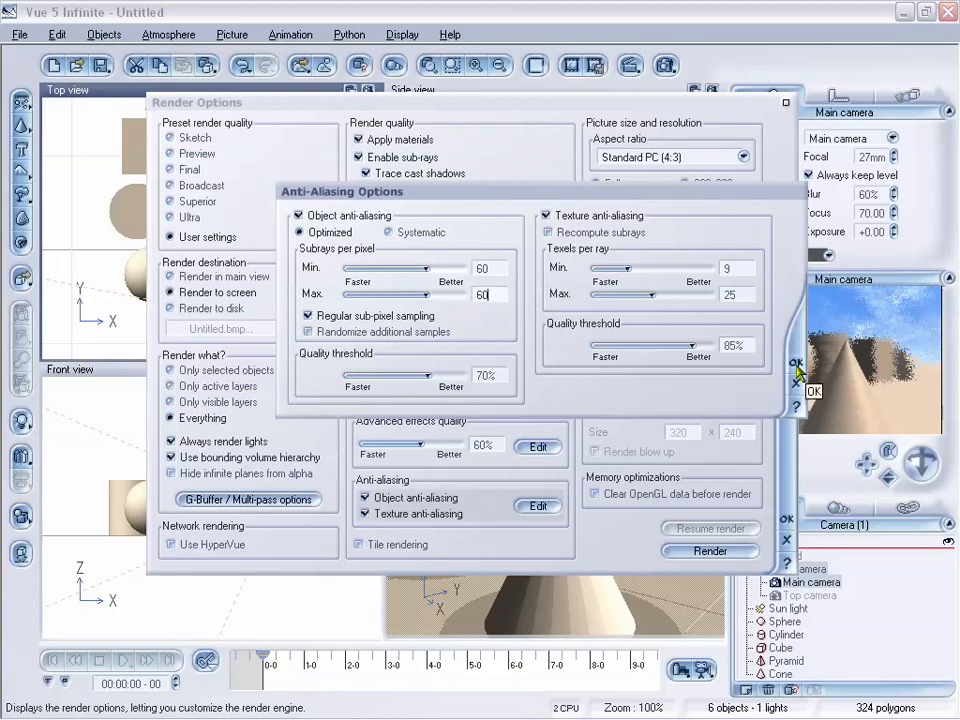
key(Return)
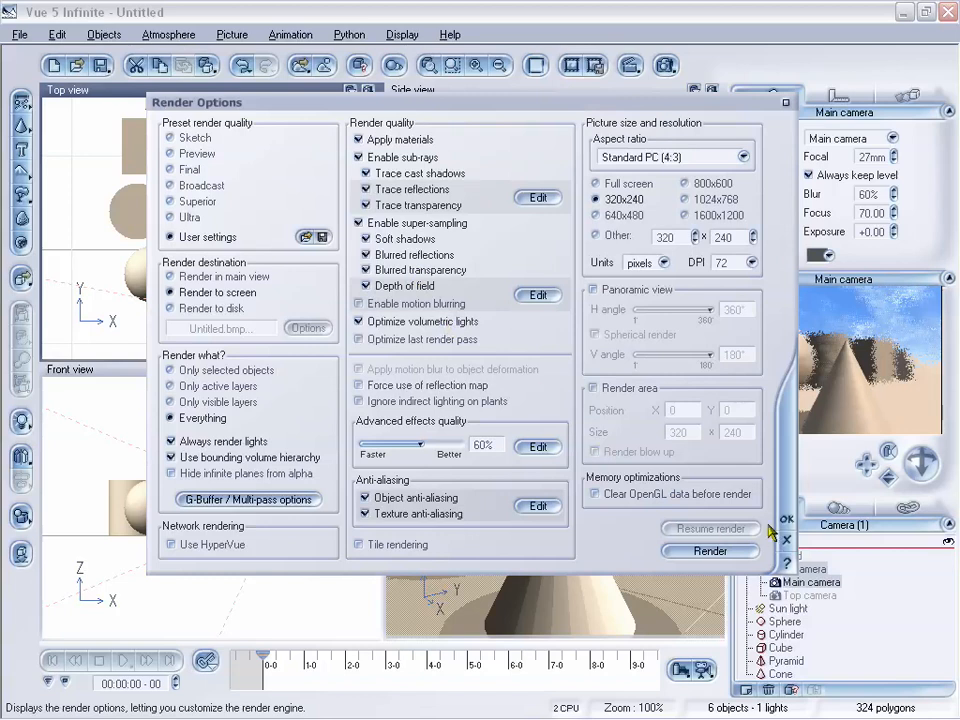
click(710, 551)
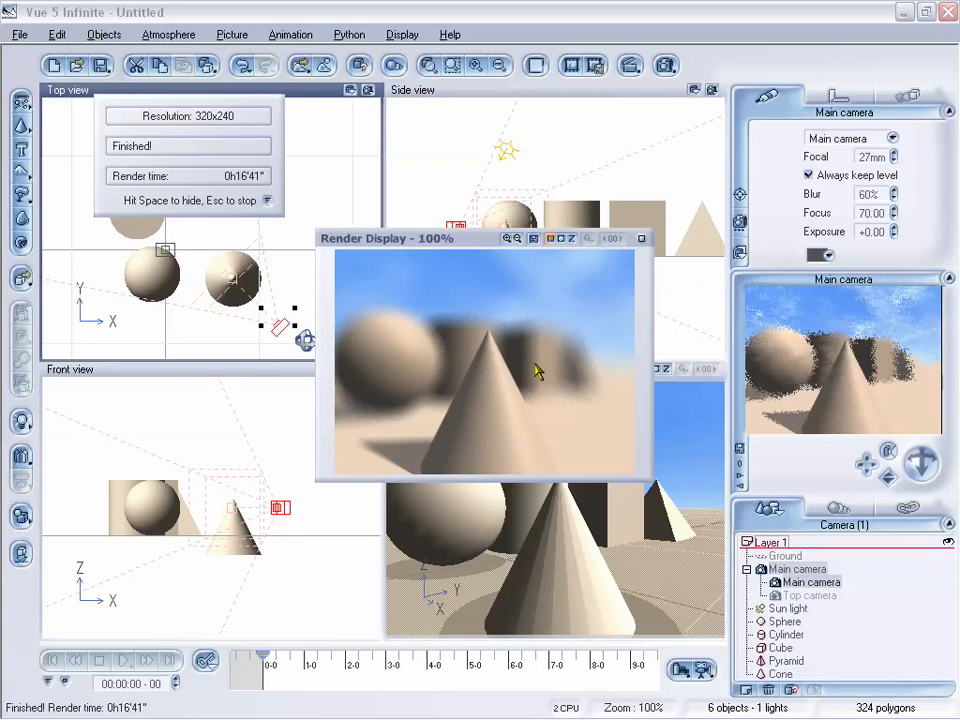
click(643, 240)
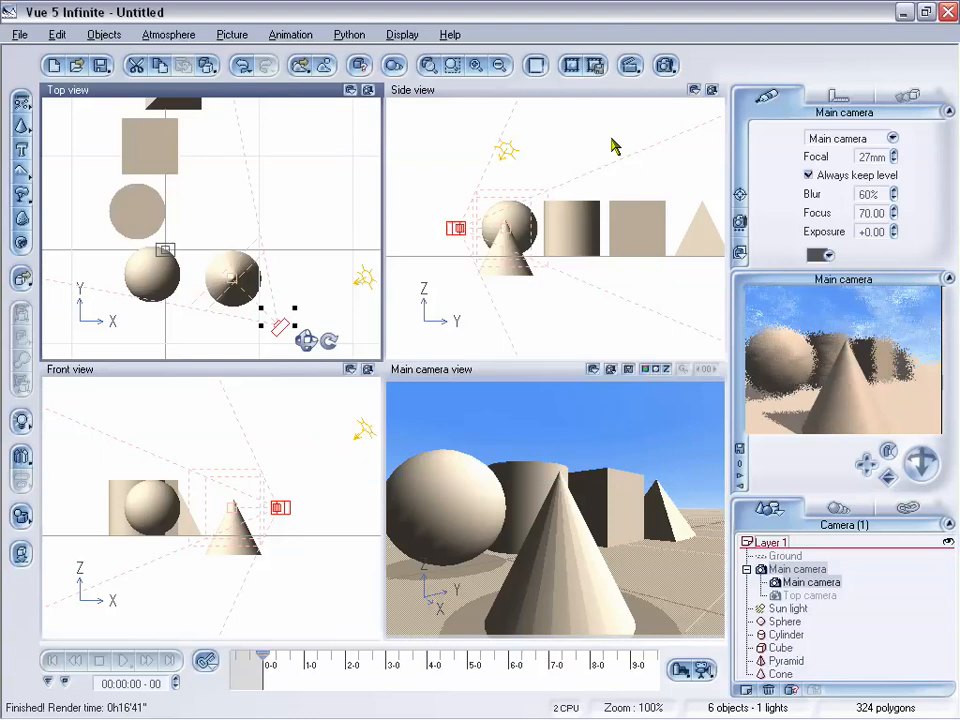
- Set the blur rendering method to Hybrid 2.5D and raise its number of passes to about the middle of the range
click(665, 66)
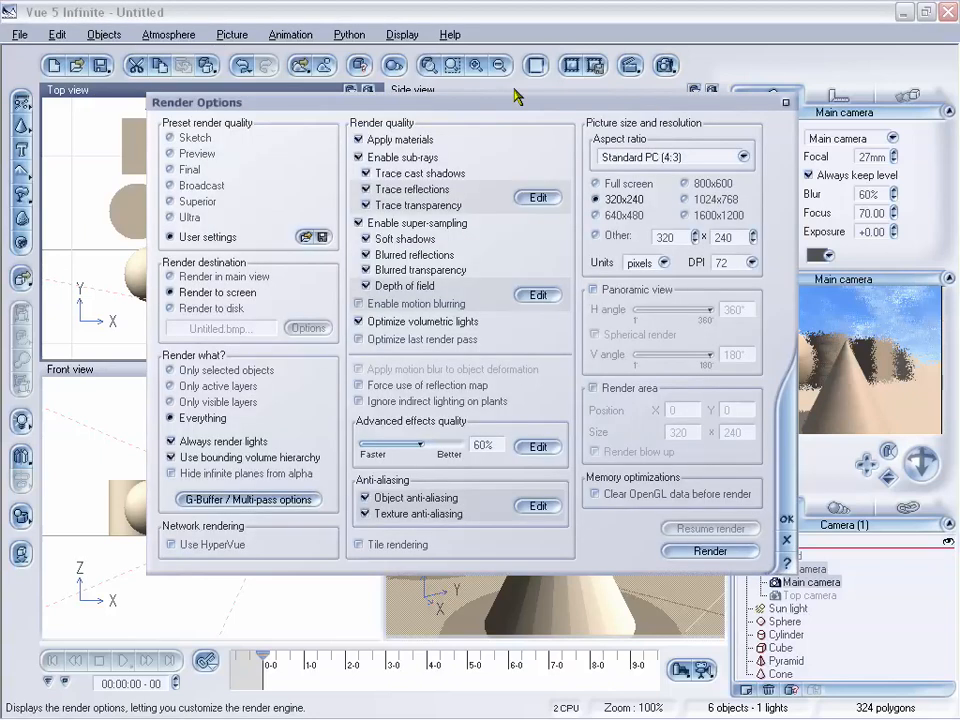
drag(496, 97, 487, 103)
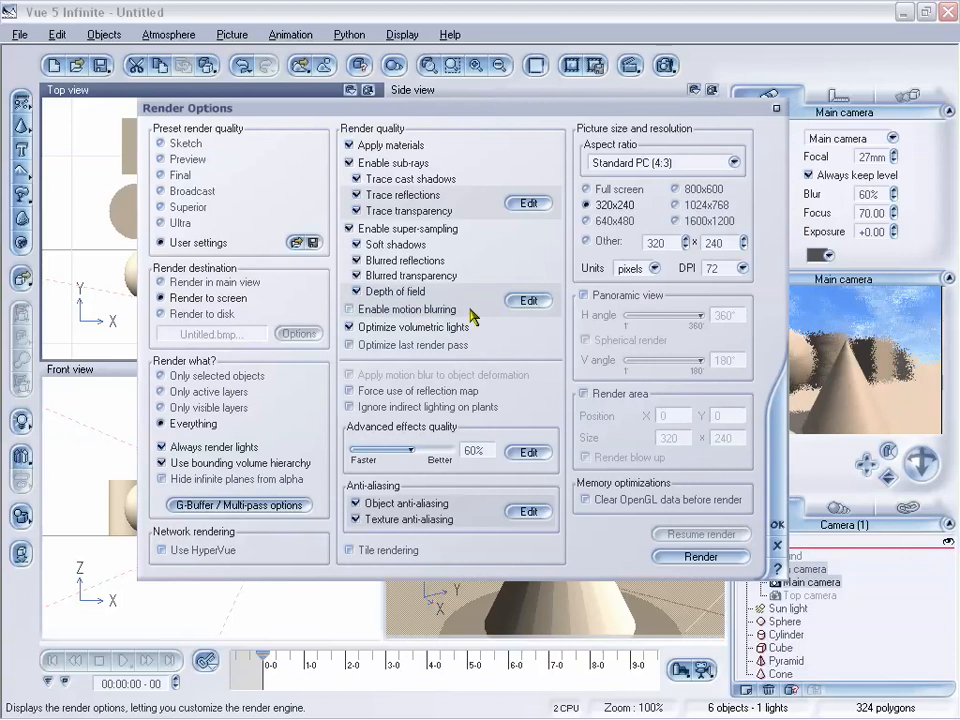
click(527, 300)
drag(623, 176, 511, 203)
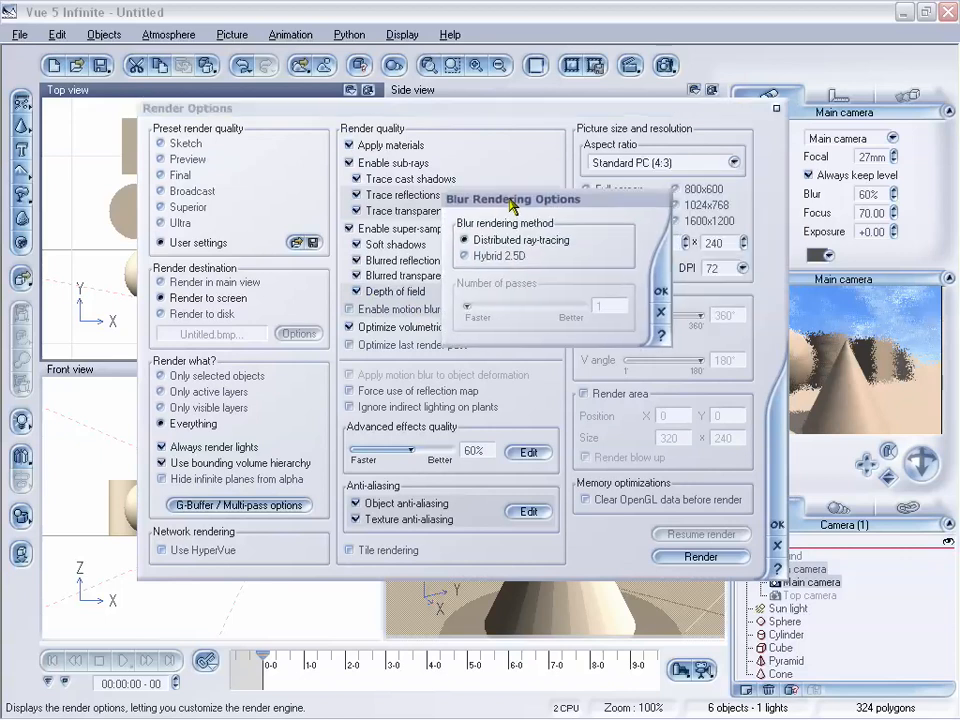
click(463, 256)
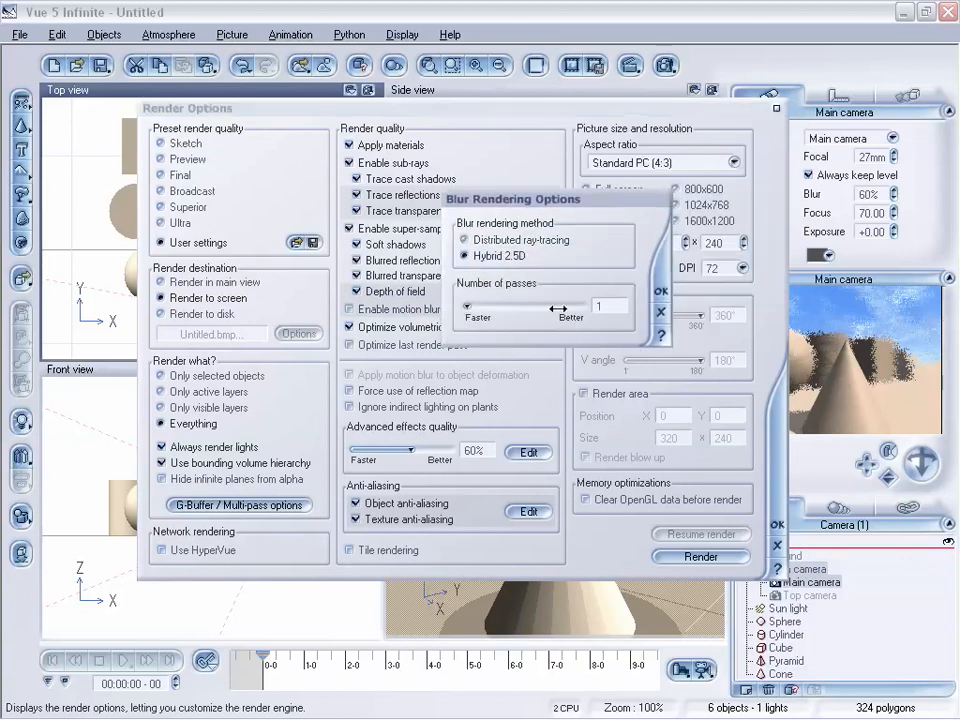
drag(466, 311, 522, 309)
click(661, 292)
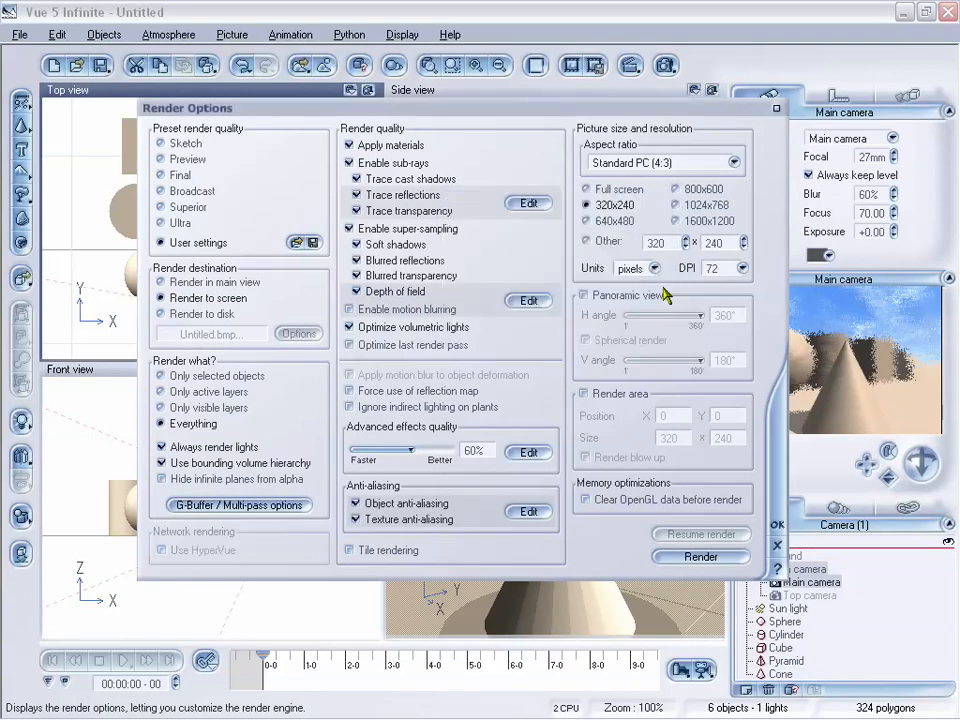
- Render the scene to screen with the Hybrid 2.5D blur and examine the blurred objects behind the cone
click(705, 557)
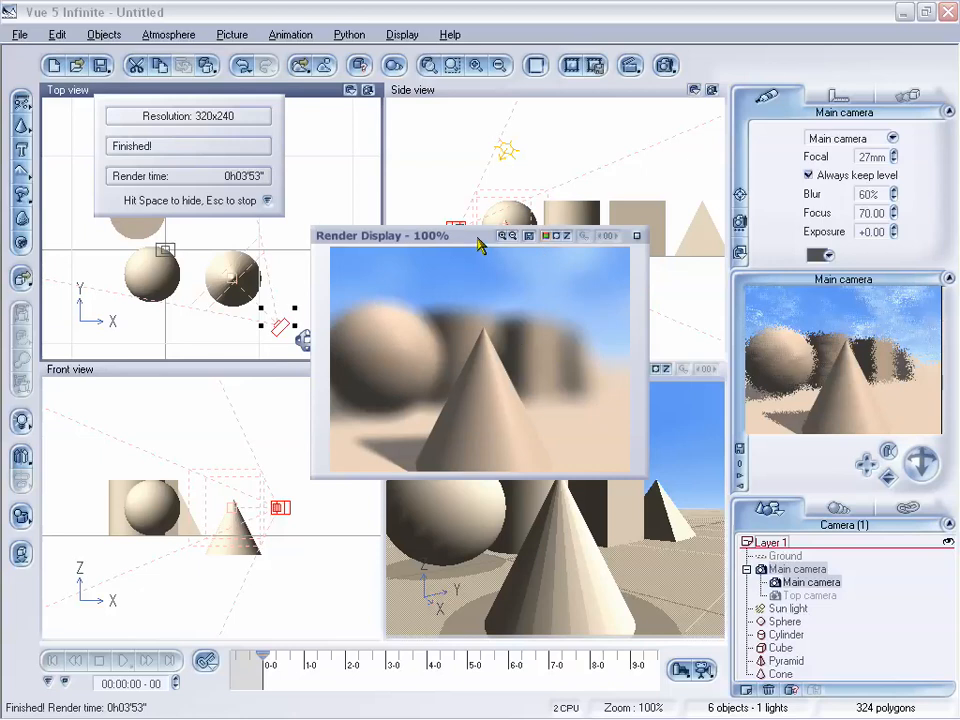
drag(478, 240, 487, 236)
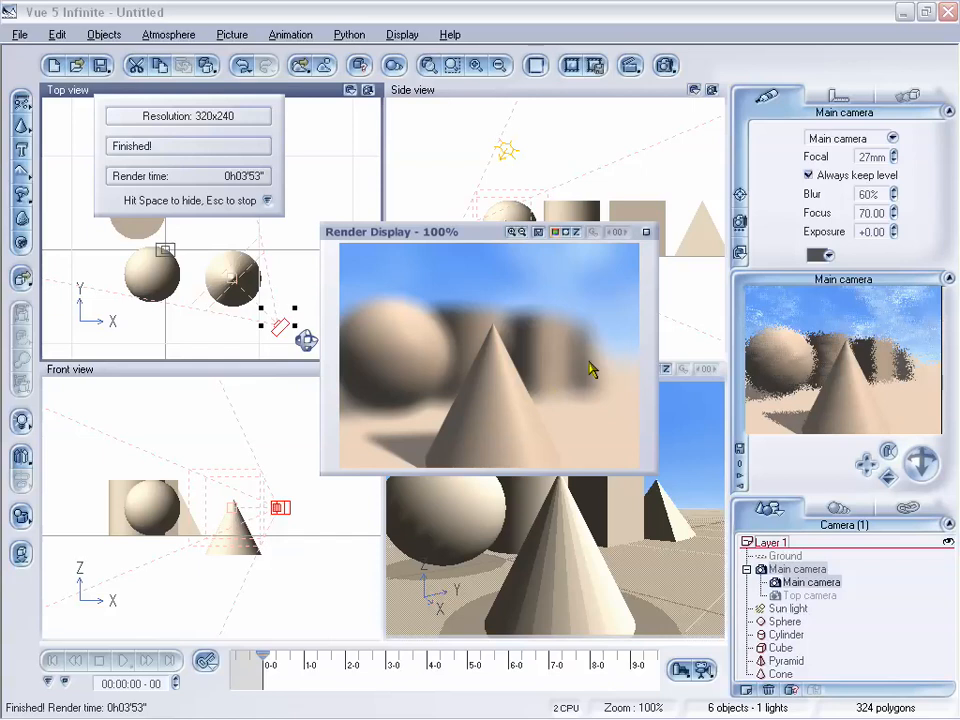
drag(469, 238, 467, 248)
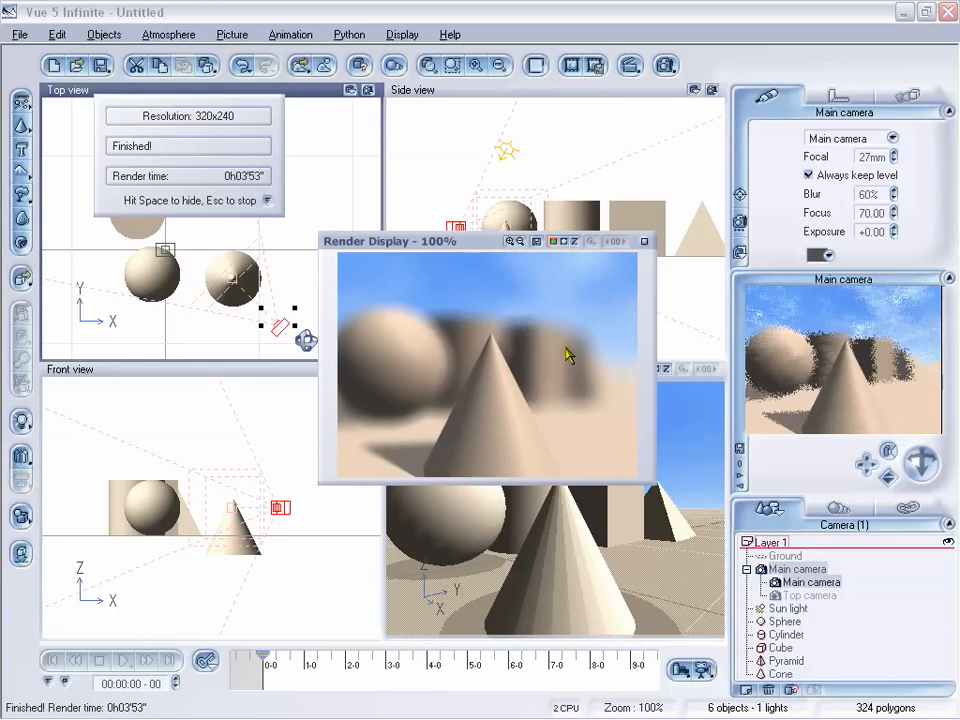
drag(487, 247, 491, 238)
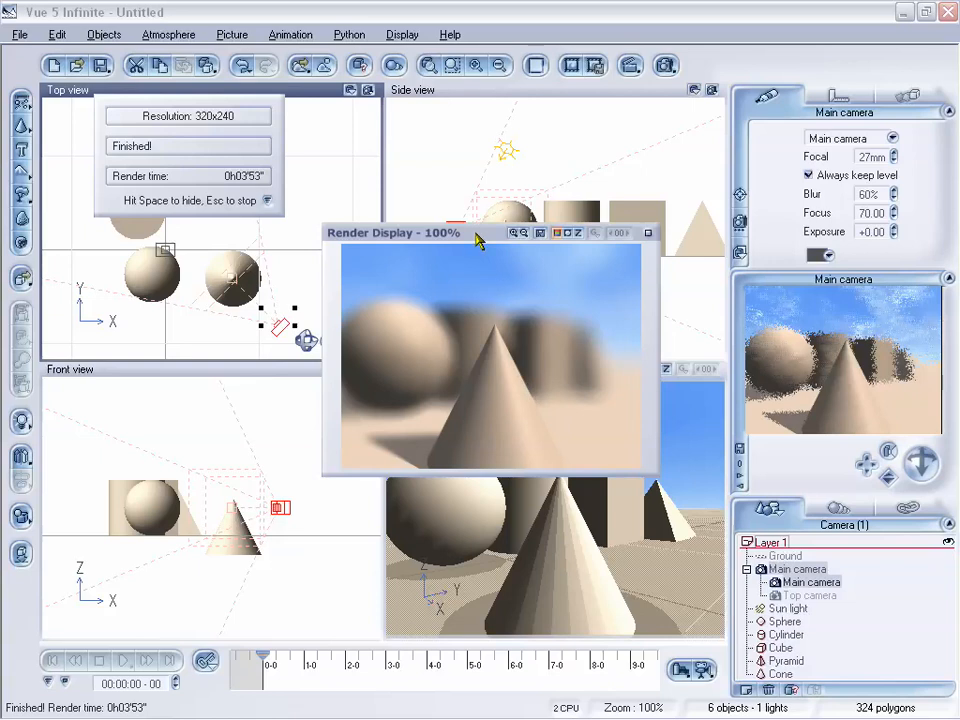
drag(476, 231, 476, 233)
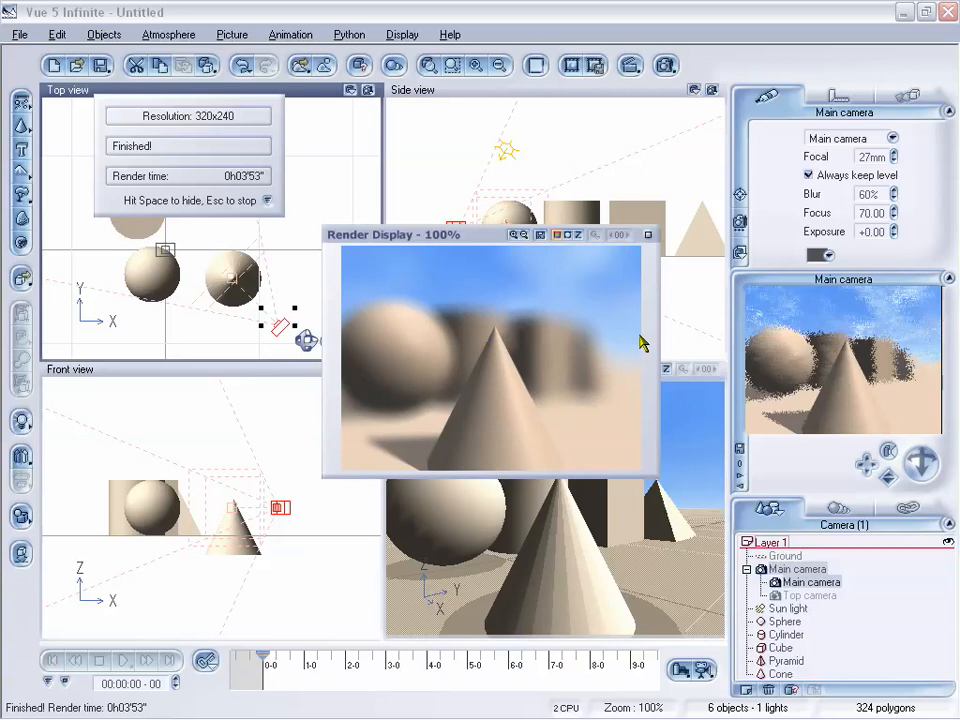
- Close the finished render and start a new scene with the Clear Spring atmosphere, discarding the current scene unsaved
click(648, 237)
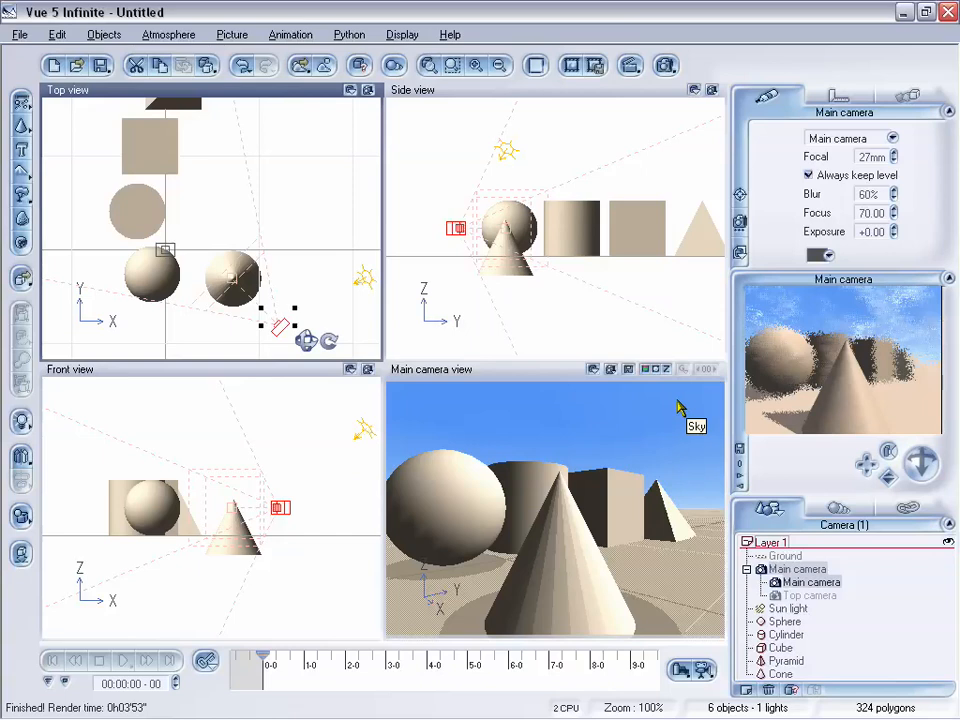
click(22, 36)
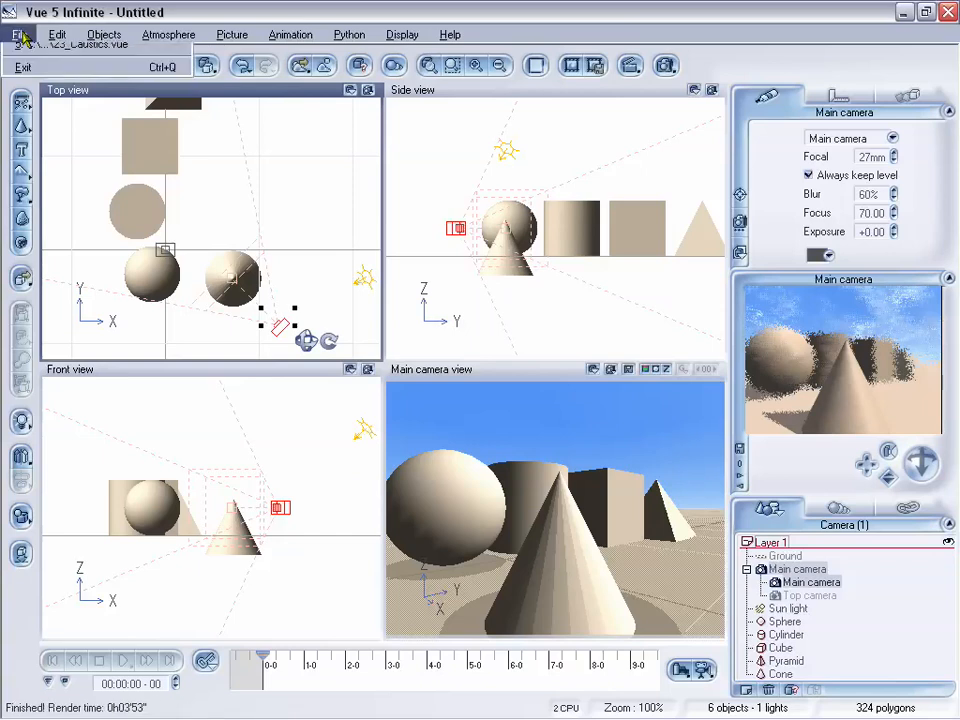
click(28, 54)
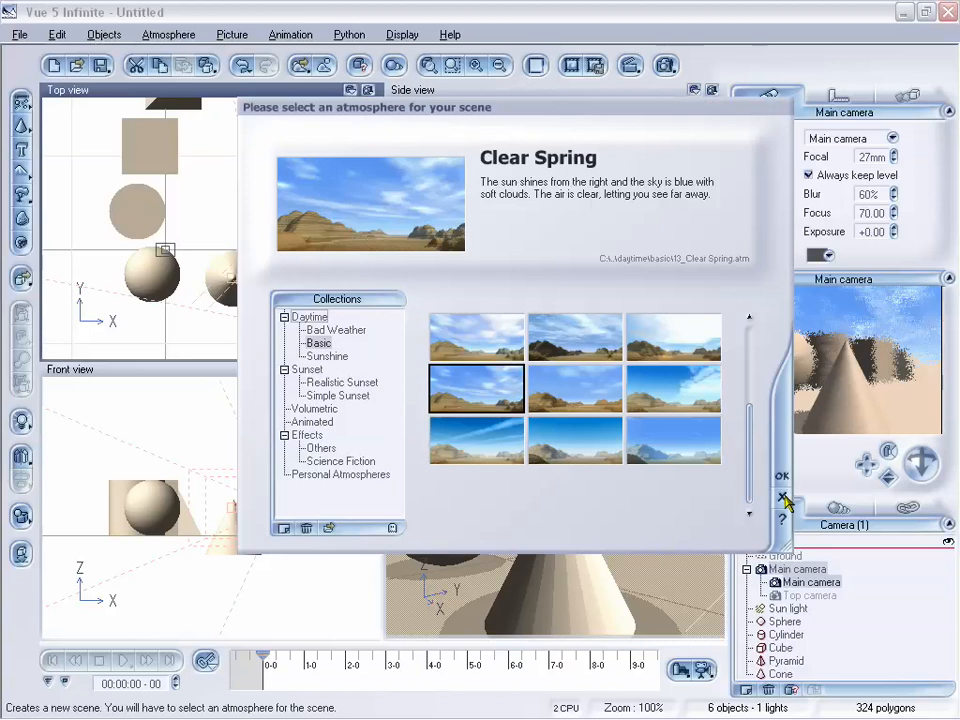
click(784, 478)
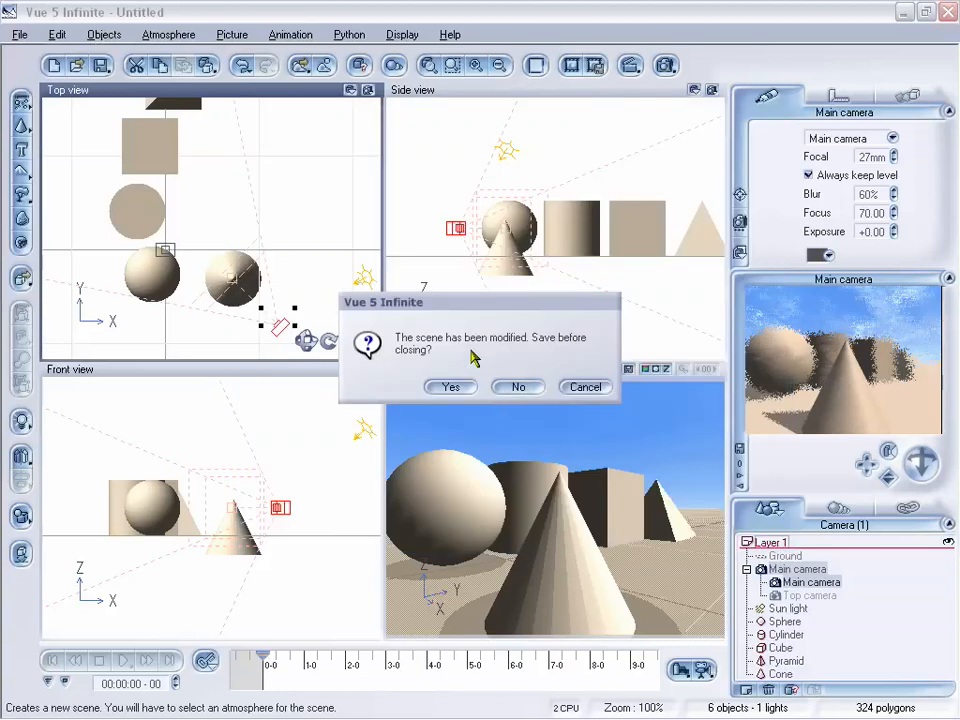
click(519, 387)
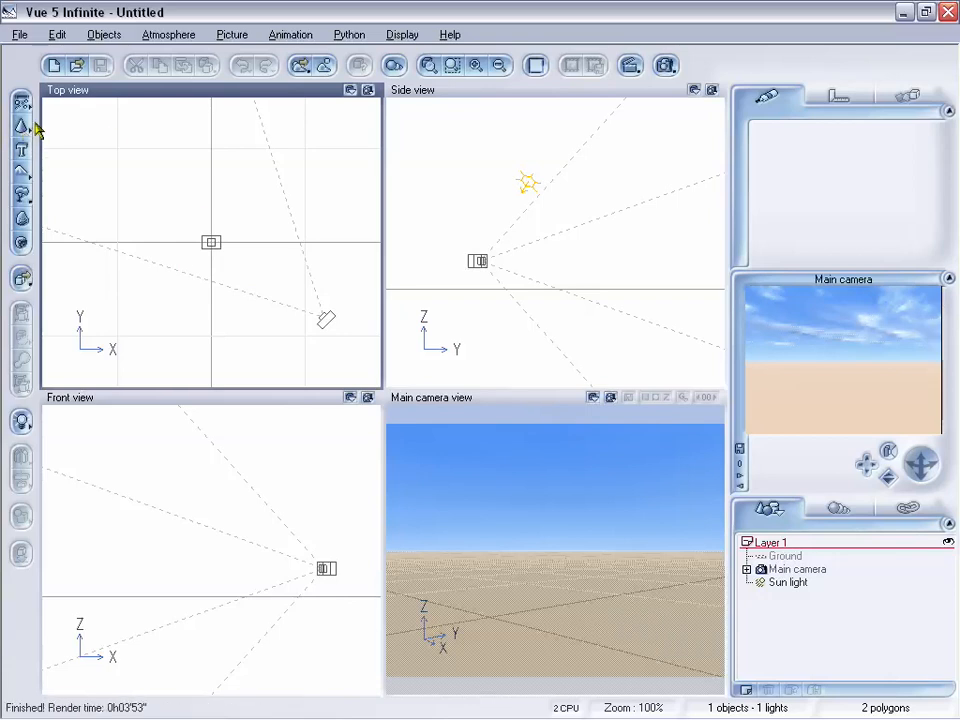
- Create a sphere, move it away from the camera toward the far negative-X side of the scene, and display the animation timeline
drag(21, 127, 47, 136)
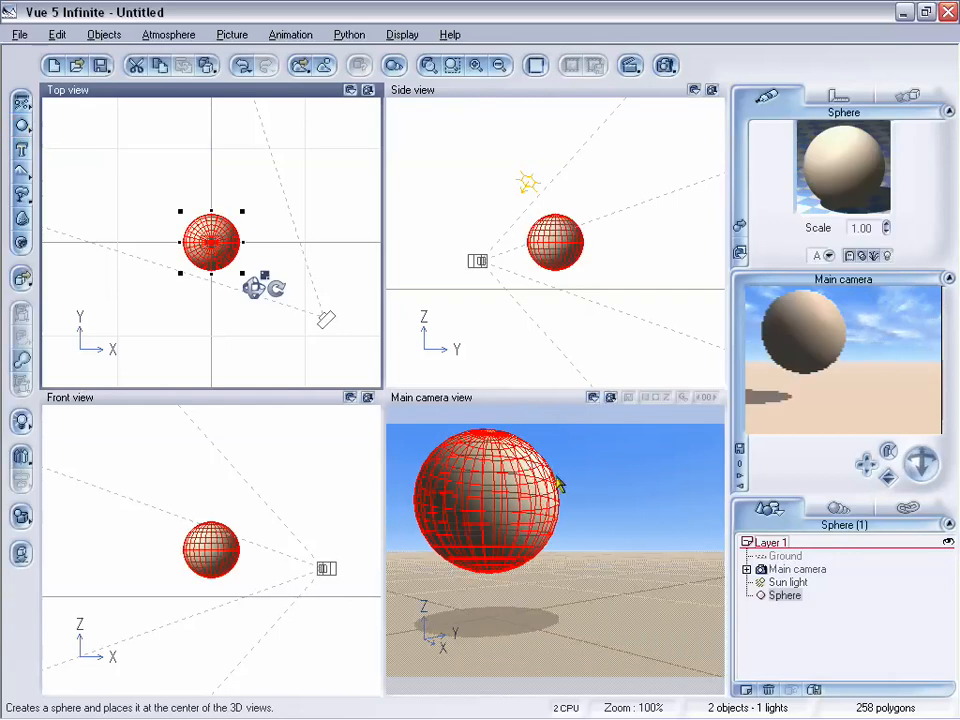
drag(231, 257, 119, 213)
click(290, 34)
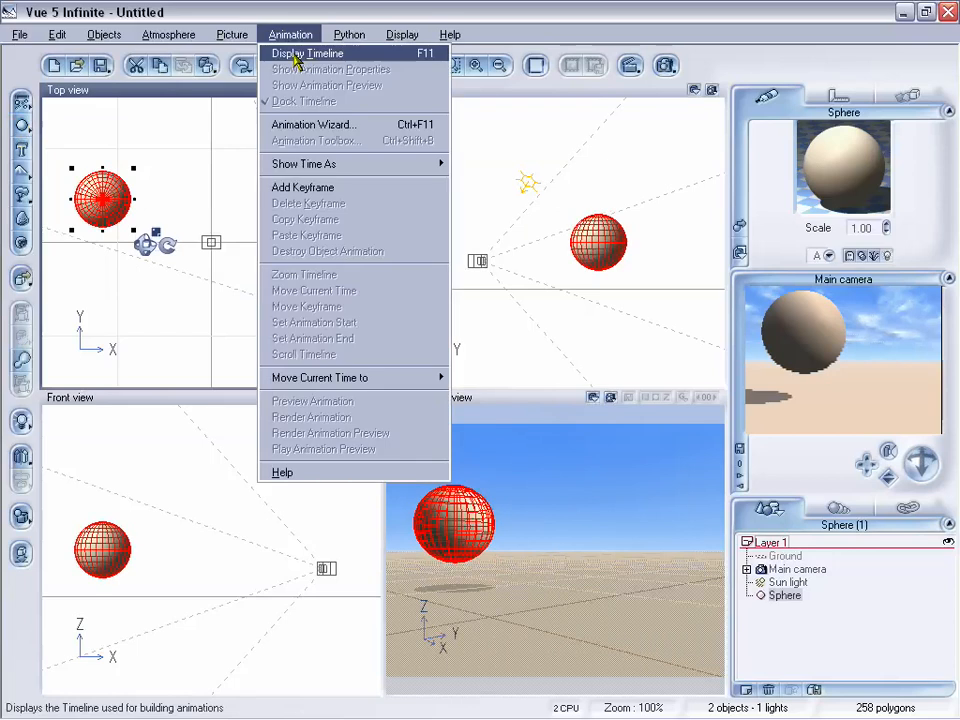
click(281, 56)
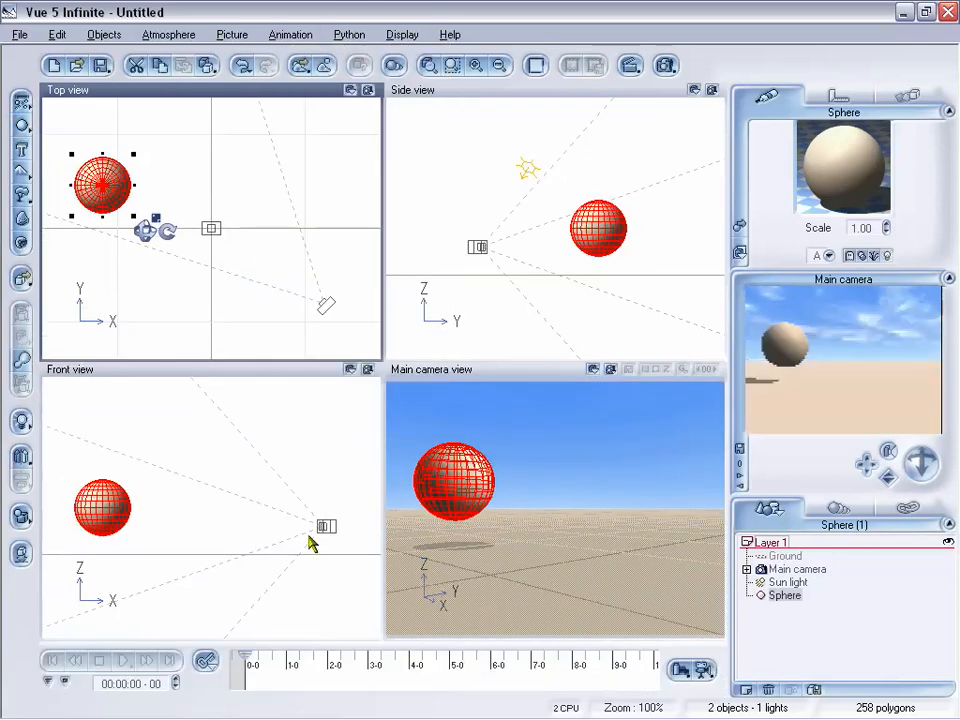
- Animate the sphere moving along X across the camera's view by 3 seconds, and set the current time to 00:00:02-03
mouse_move(246, 660)
mouse_down()
mouse_move(450, 660)
mouse_move(369, 662)
mouse_up()
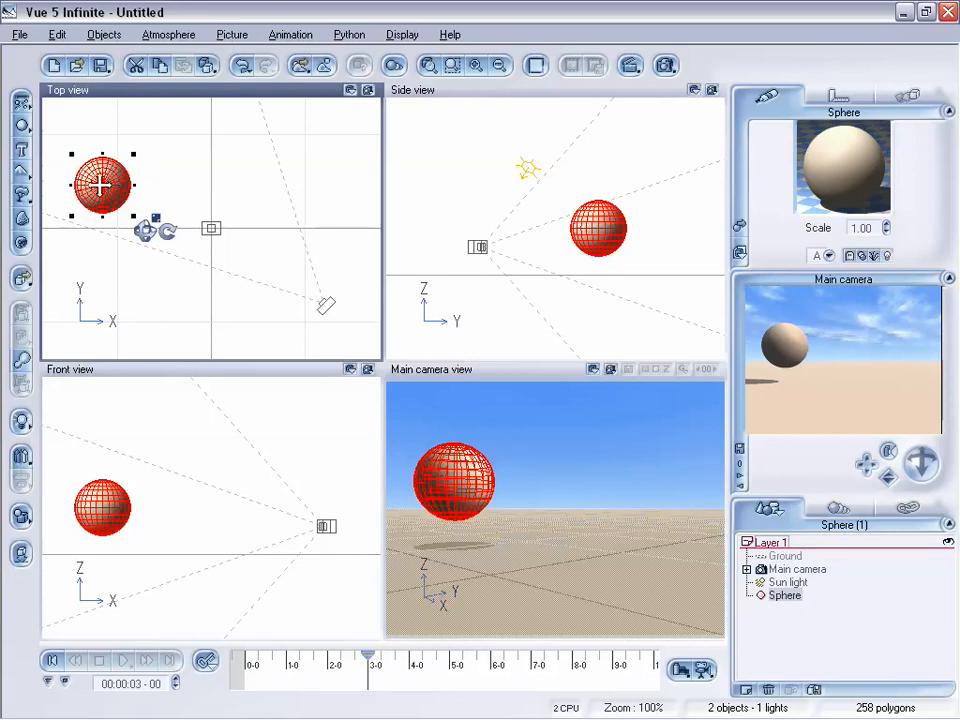
drag(104, 186, 323, 207)
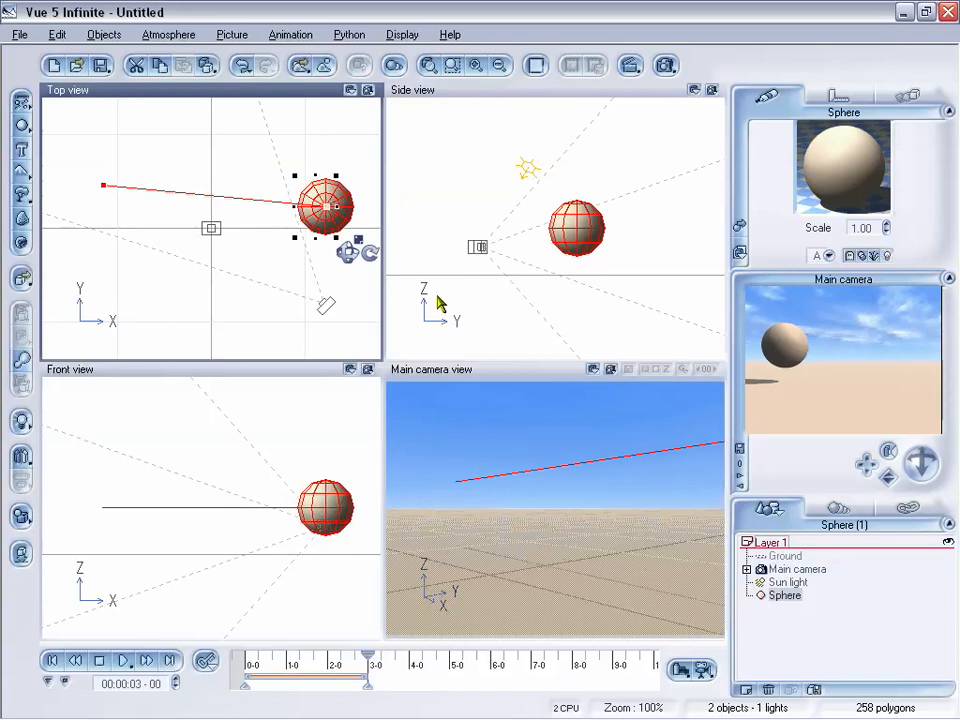
drag(370, 666, 333, 666)
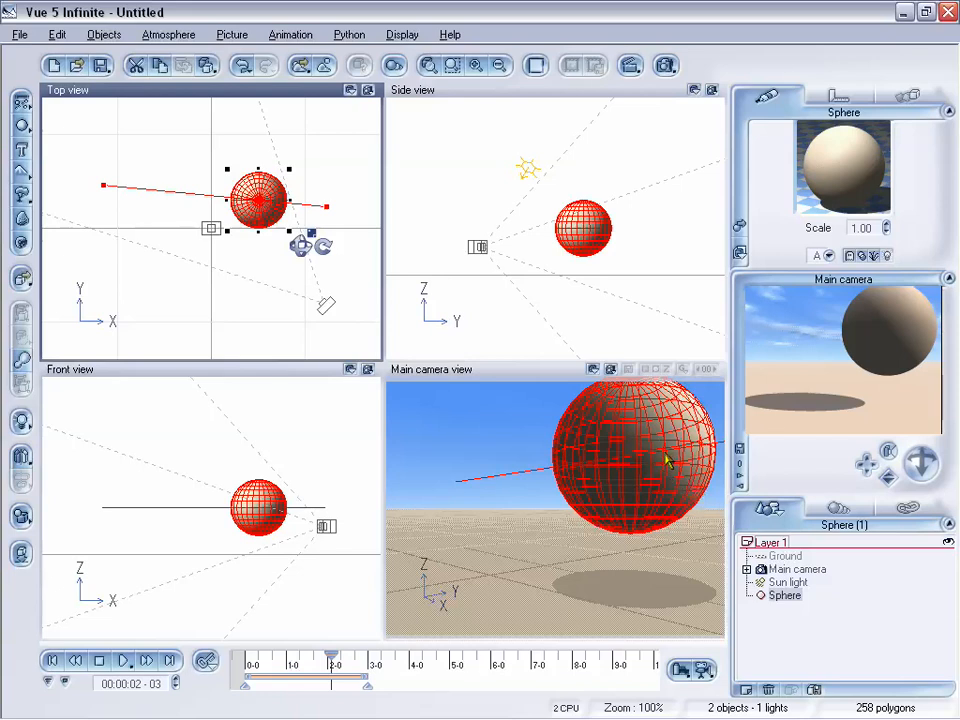
mouse_move(332, 661)
mouse_down()
mouse_move(321, 661)
mouse_move(331, 662)
mouse_up()
- Set the render options to user settings, rendering to screen at 640x480
click(665, 66)
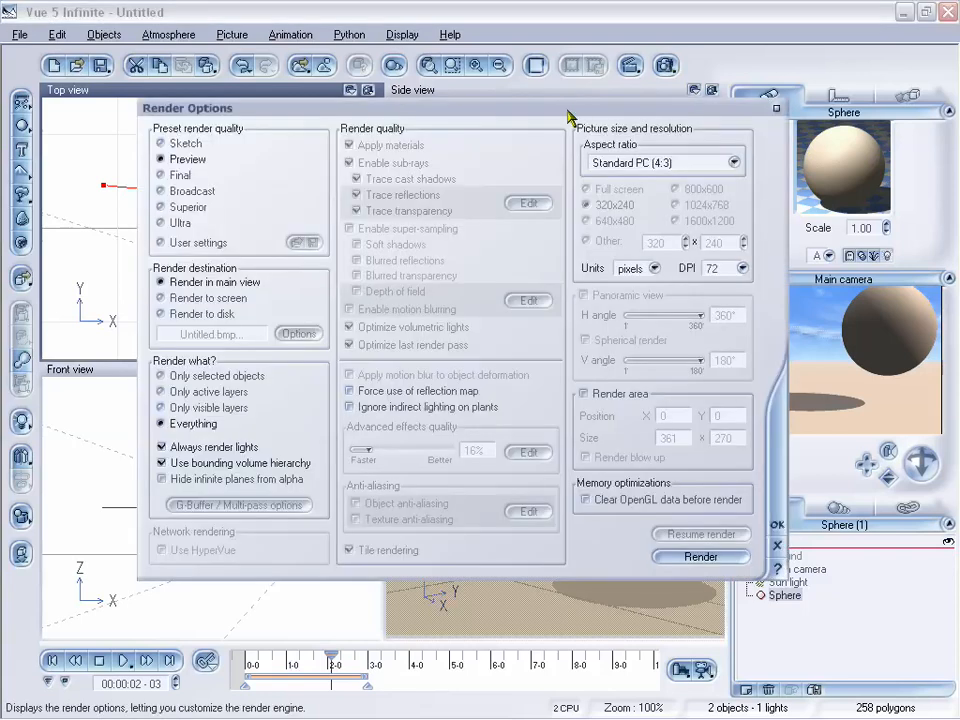
drag(567, 110, 484, 95)
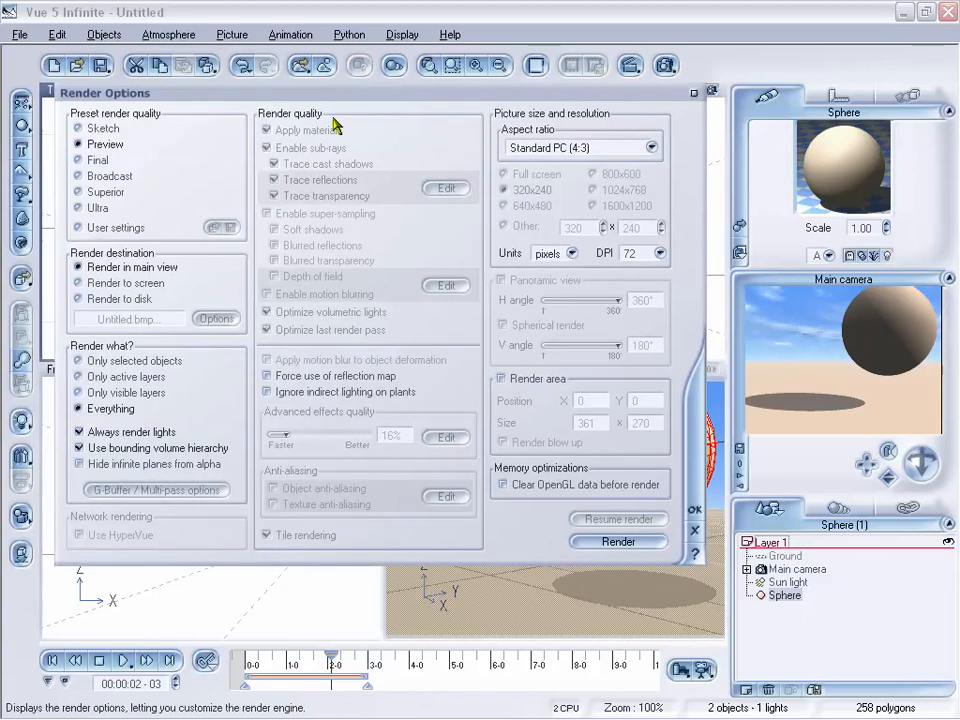
click(80, 283)
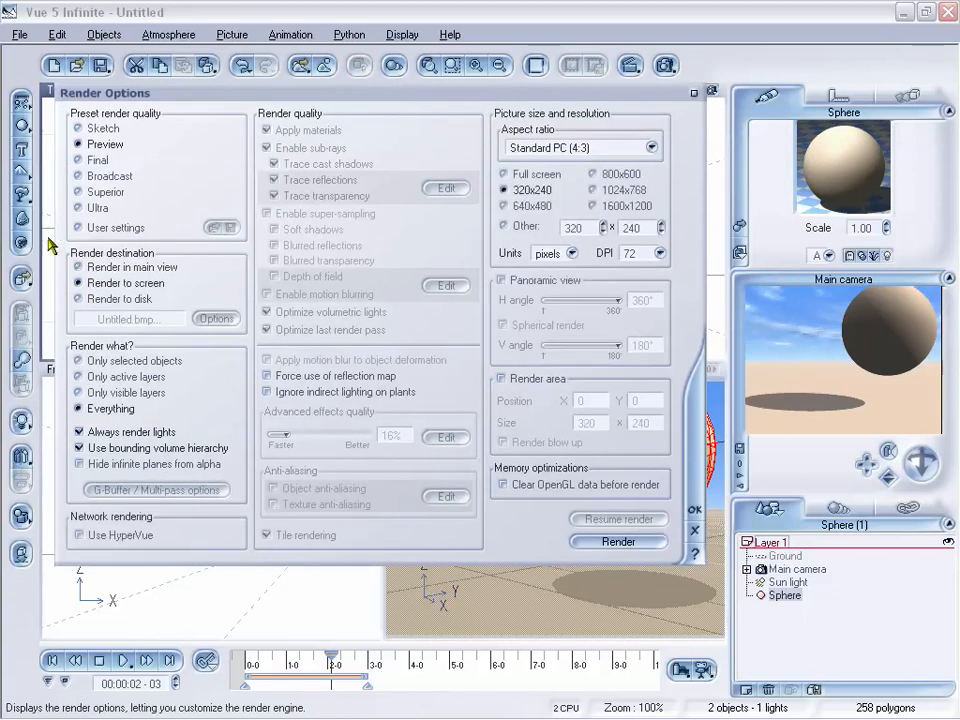
click(78, 227)
drag(382, 100, 366, 99)
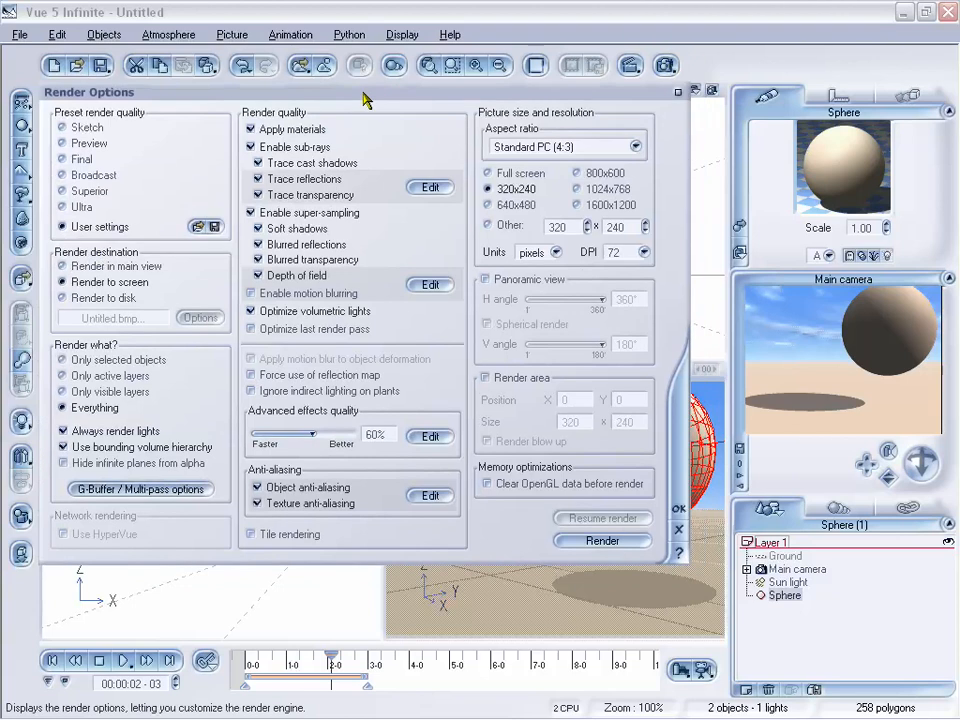
click(488, 205)
drag(506, 100, 540, 100)
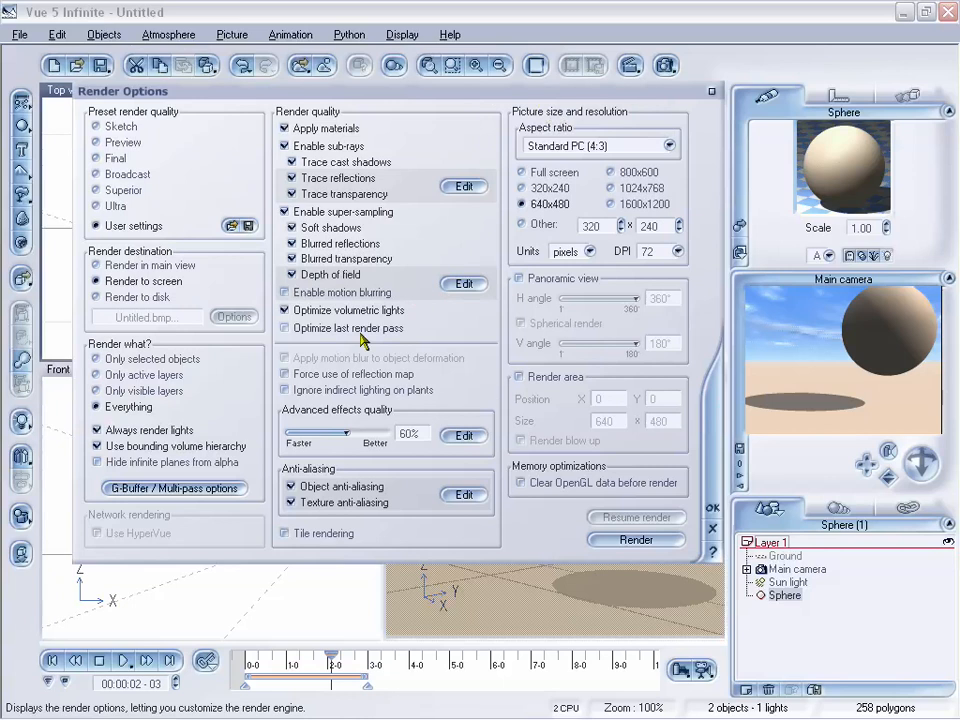
- Turn off depth of field, blurred reflections and blurred transparency in the render options
click(313, 275)
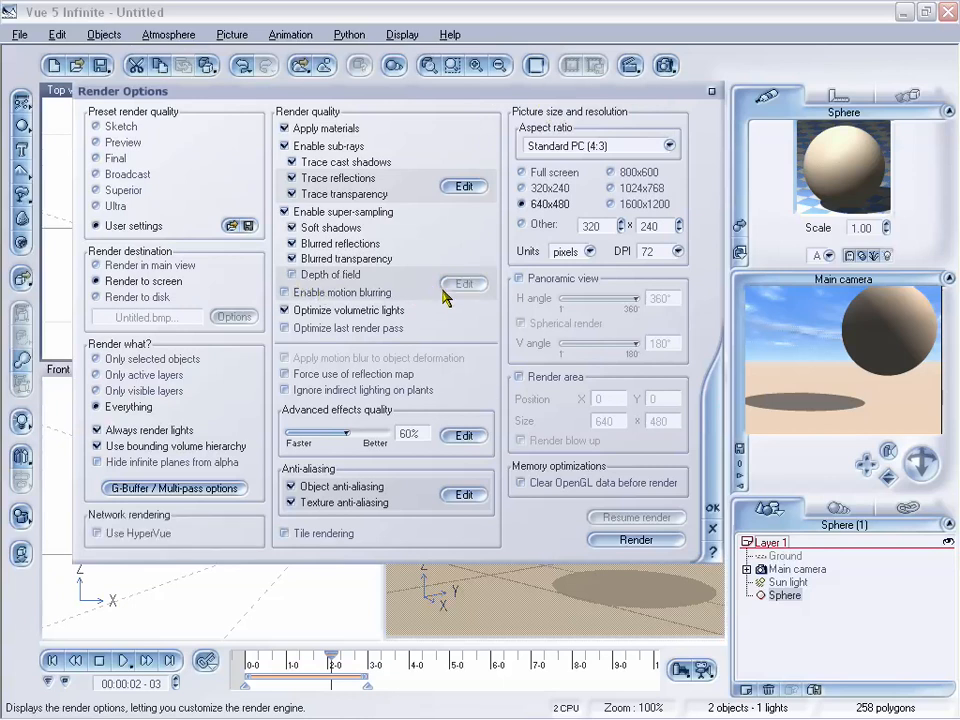
drag(377, 95, 455, 120)
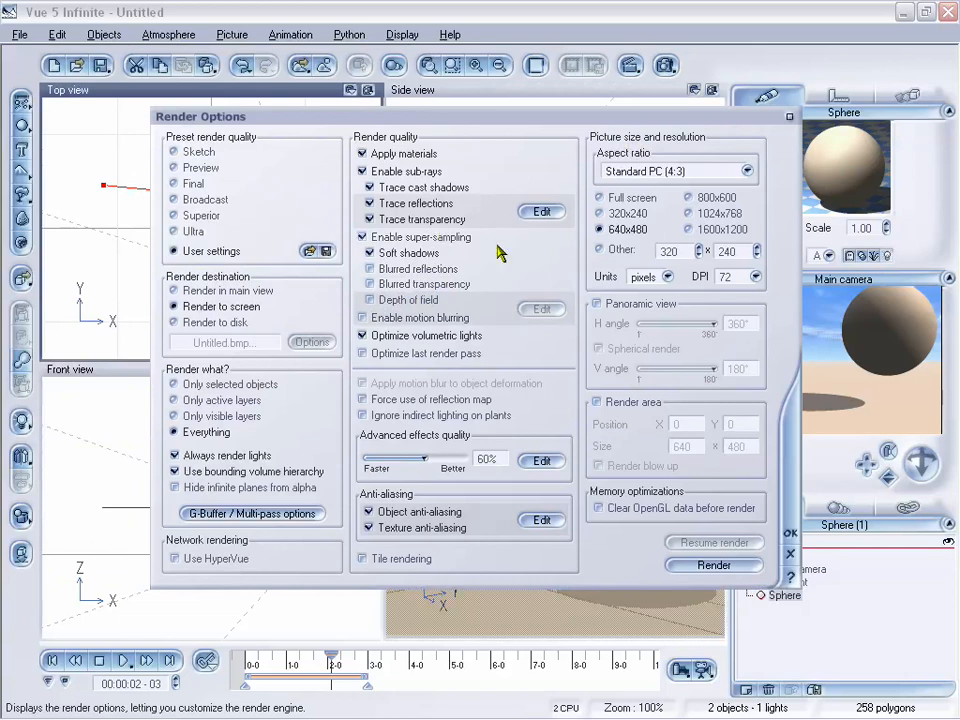
mouse_move(467, 113)
mouse_down()
mouse_move(484, 141)
mouse_move(477, 107)
mouse_up()
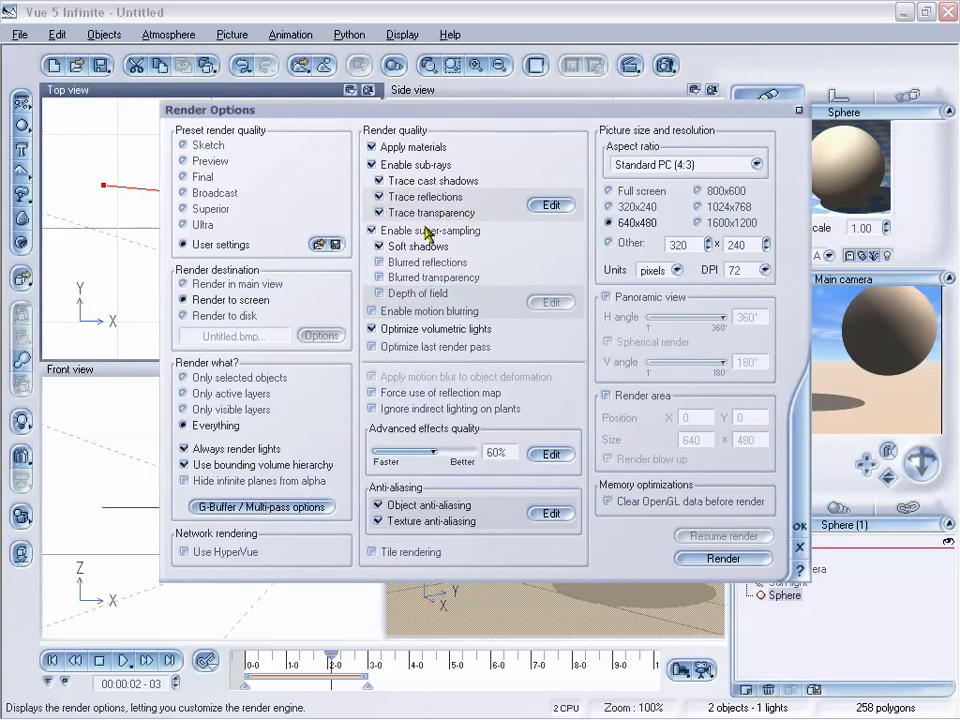
- Examine the sub-ray settings for maximum trace level and total internal reflection level without changing them
click(553, 206)
drag(288, 118, 362, 150)
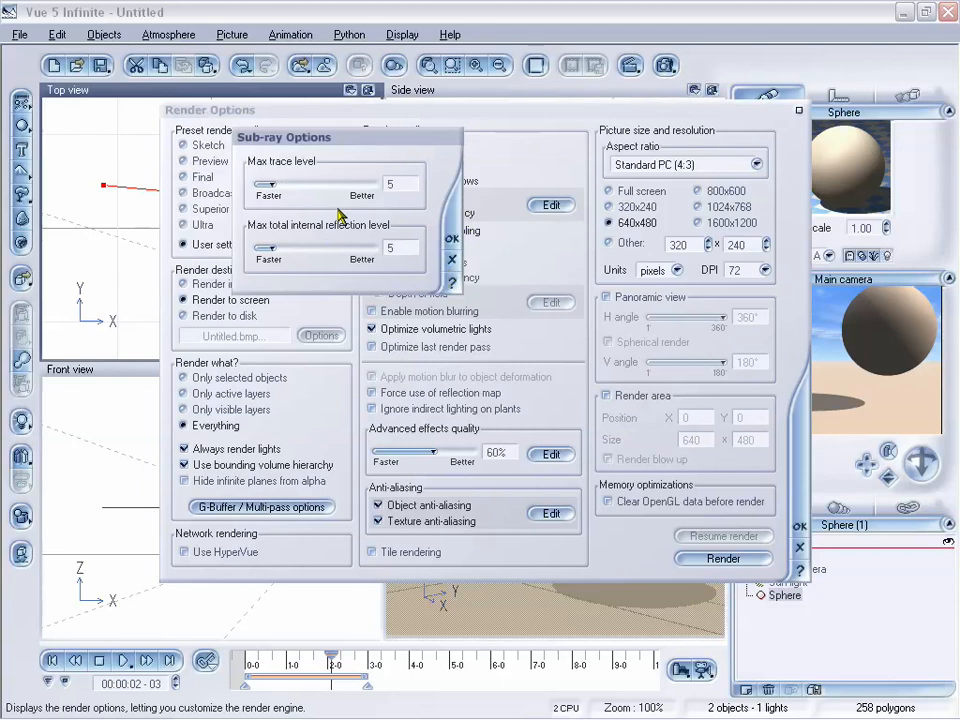
click(451, 258)
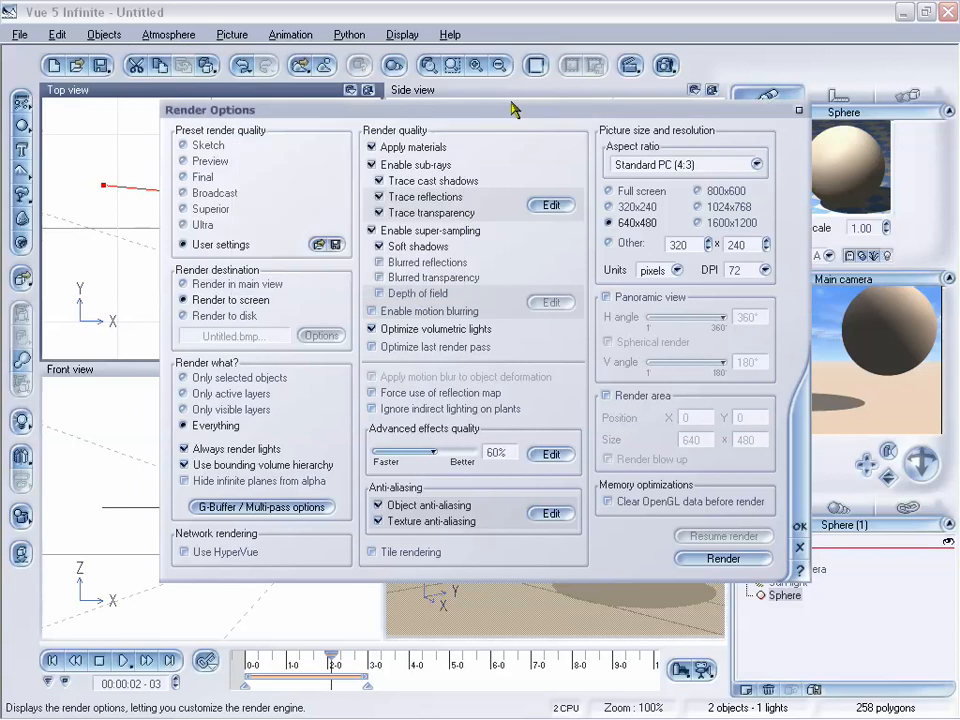
drag(490, 114, 502, 108)
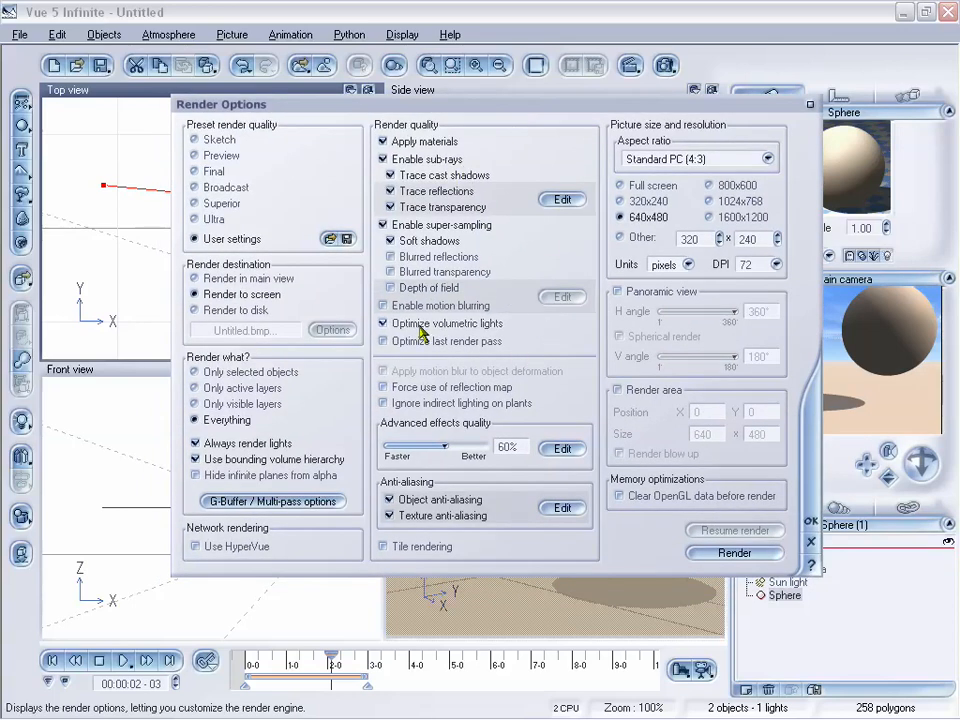
- Enable motion blurring with the Distributed ray-tracing method, render the moving sphere to screen, and close the finished image
click(383, 306)
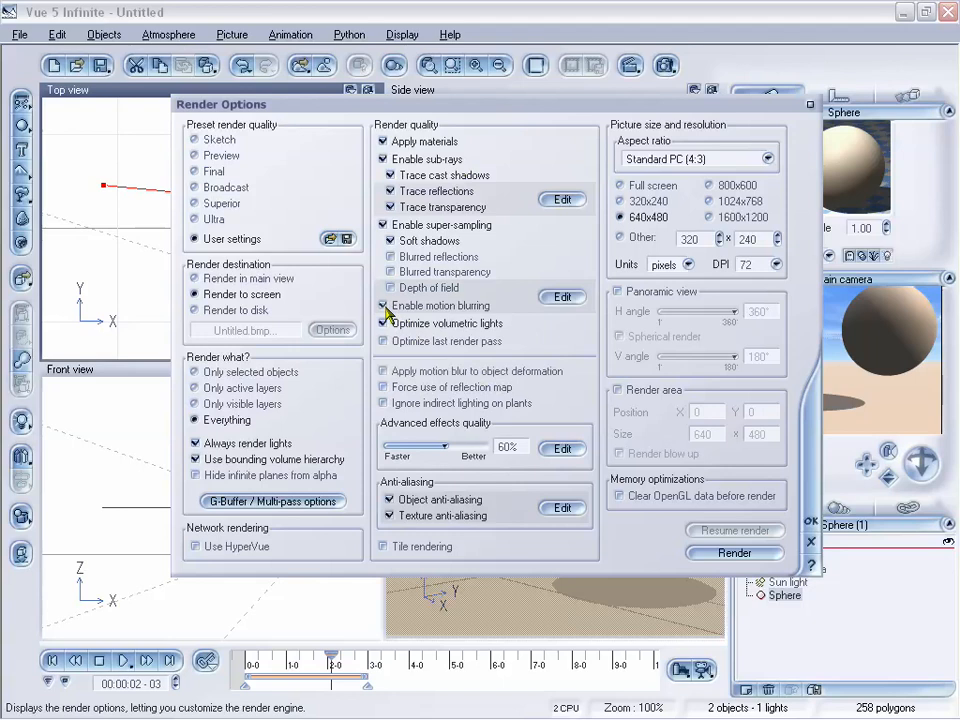
click(563, 298)
drag(544, 195, 588, 180)
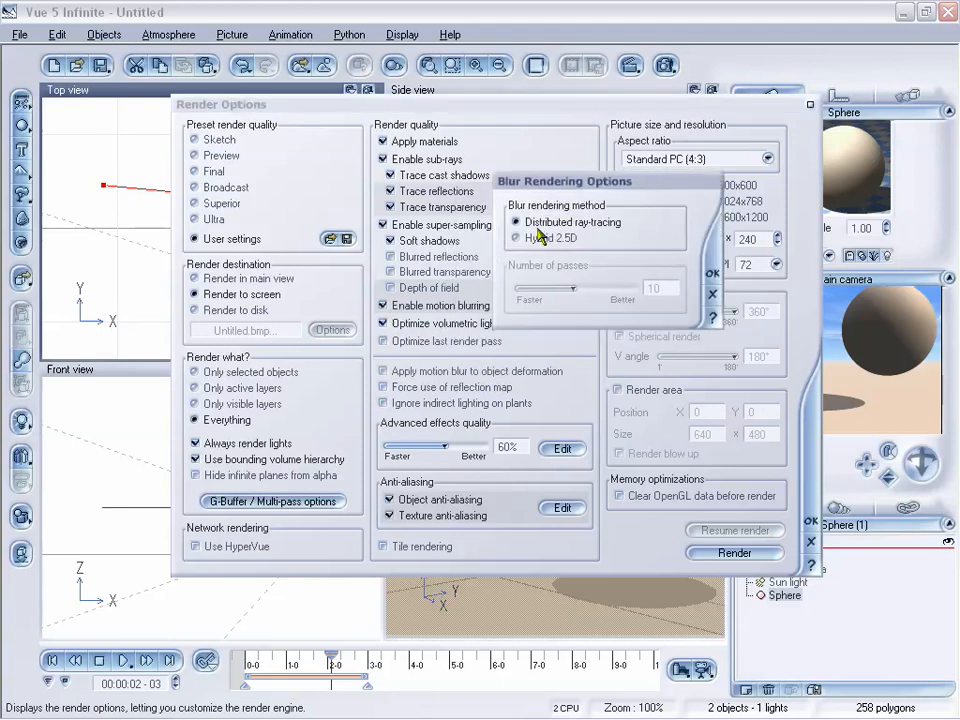
click(713, 273)
click(765, 552)
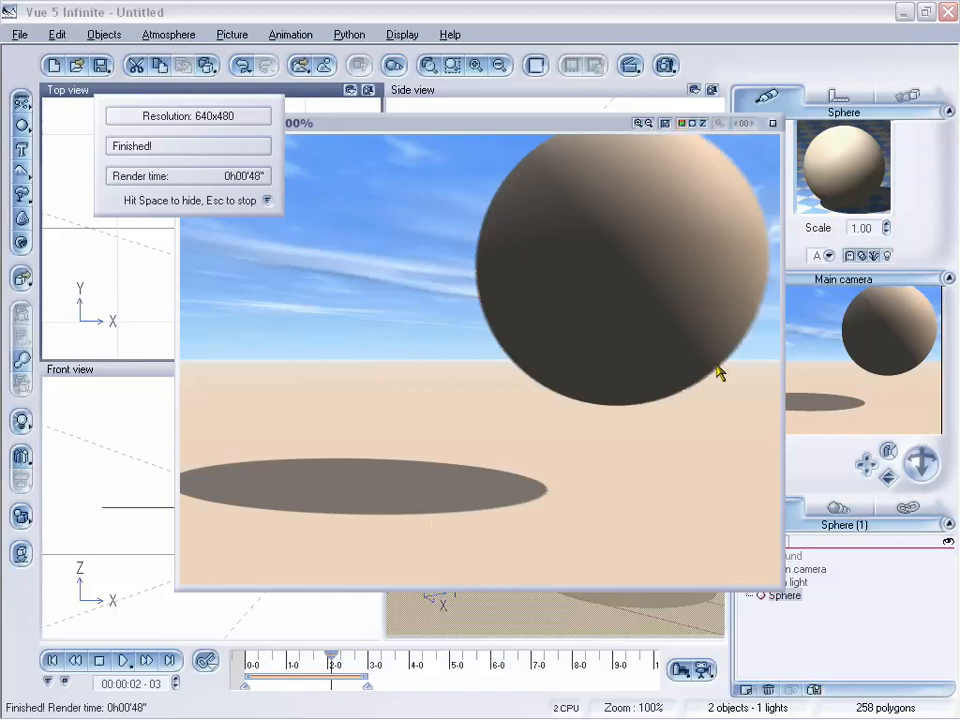
drag(600, 123, 594, 142)
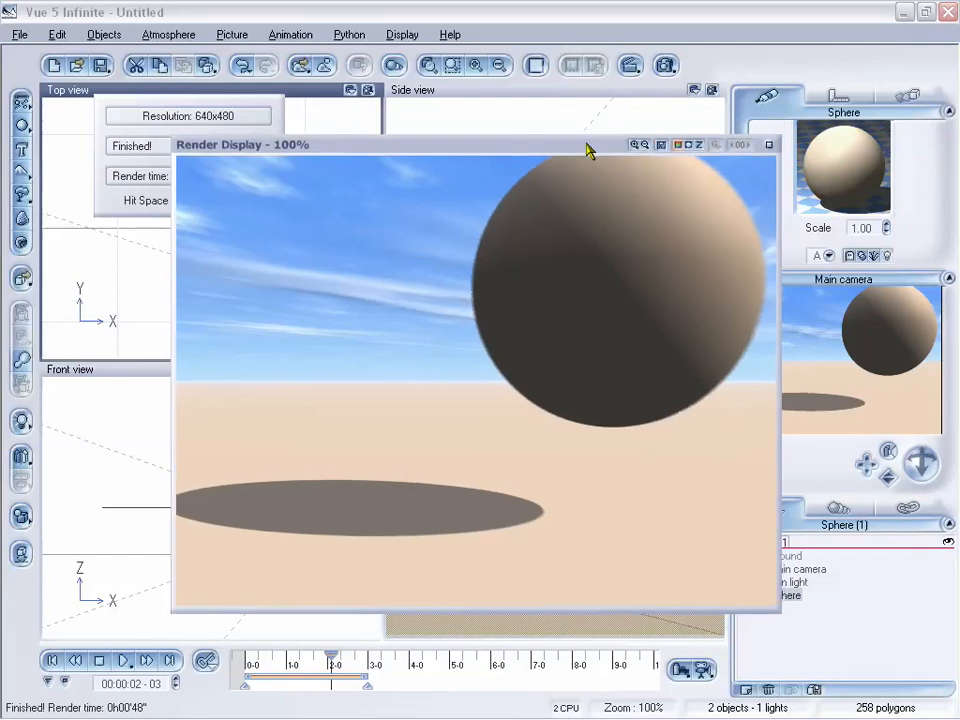
click(766, 146)
- Set the blur rendering method to Hybrid 2.5D with 5 passes, render the moving sphere again, and close the finished image
click(666, 66)
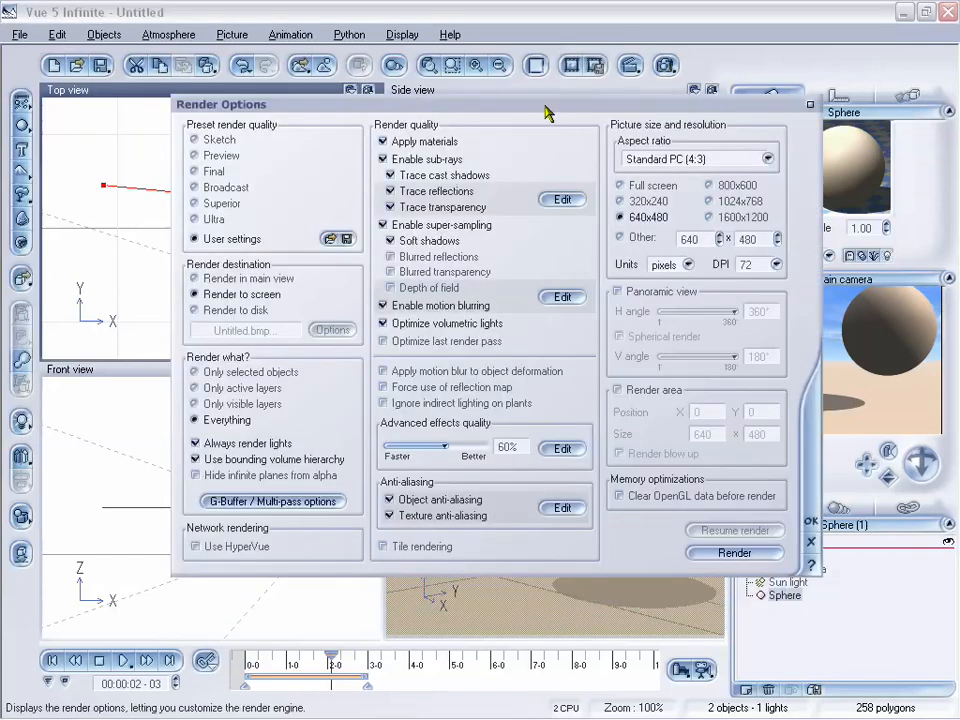
click(550, 305)
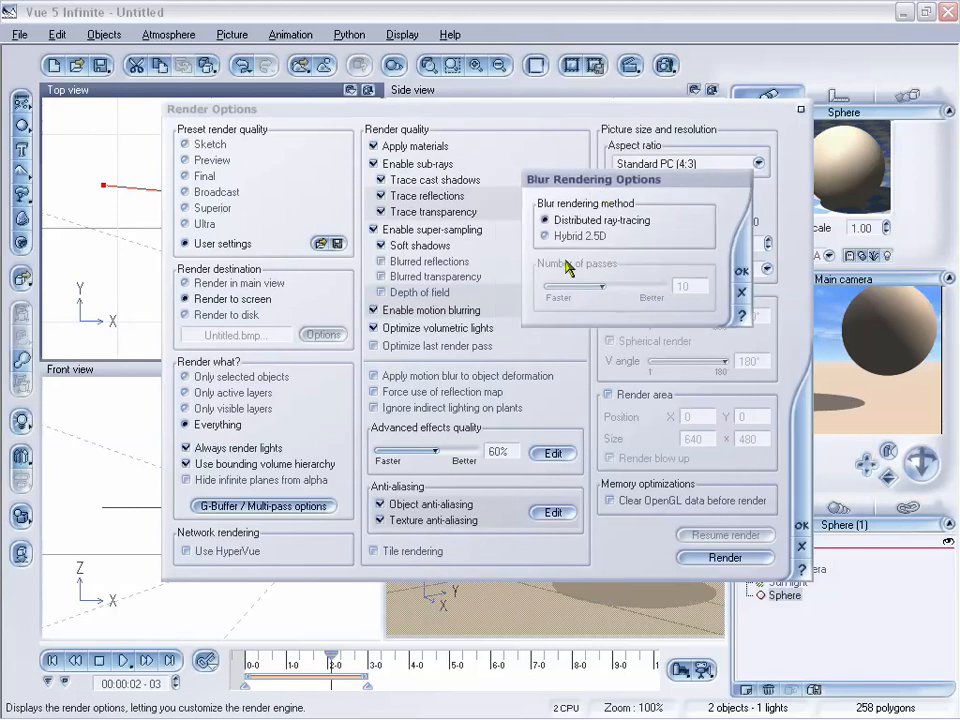
click(545, 236)
drag(610, 295, 565, 288)
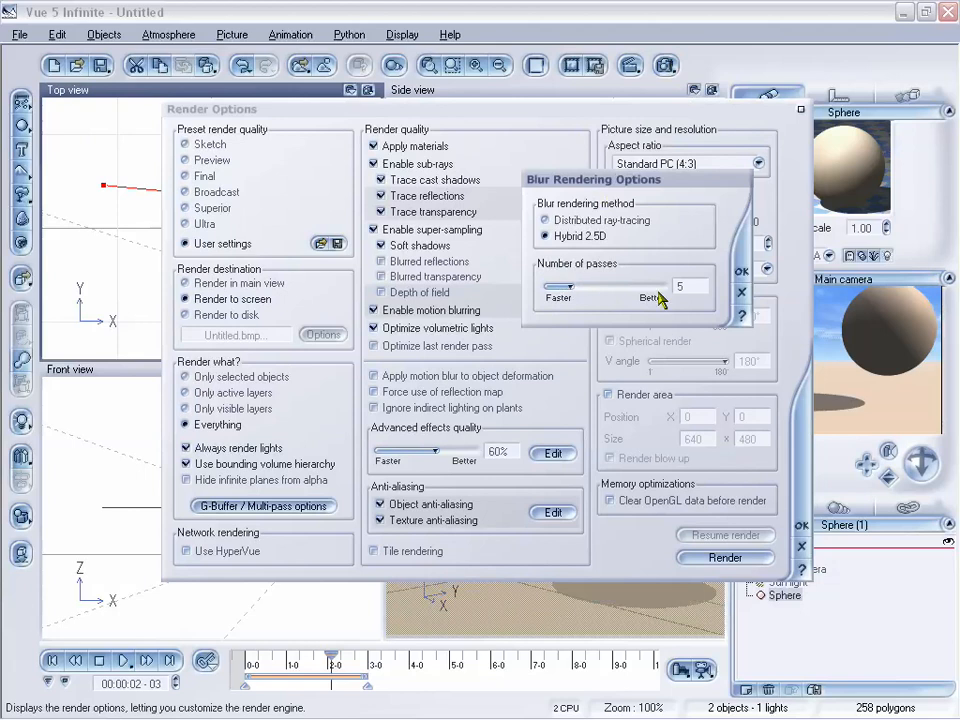
click(741, 271)
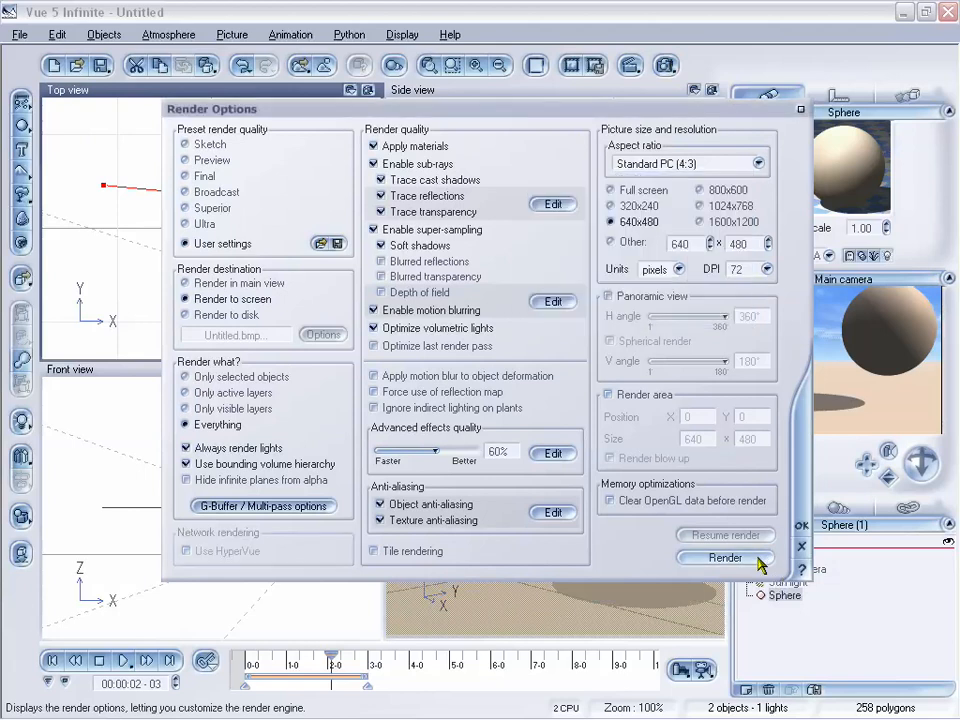
click(758, 568)
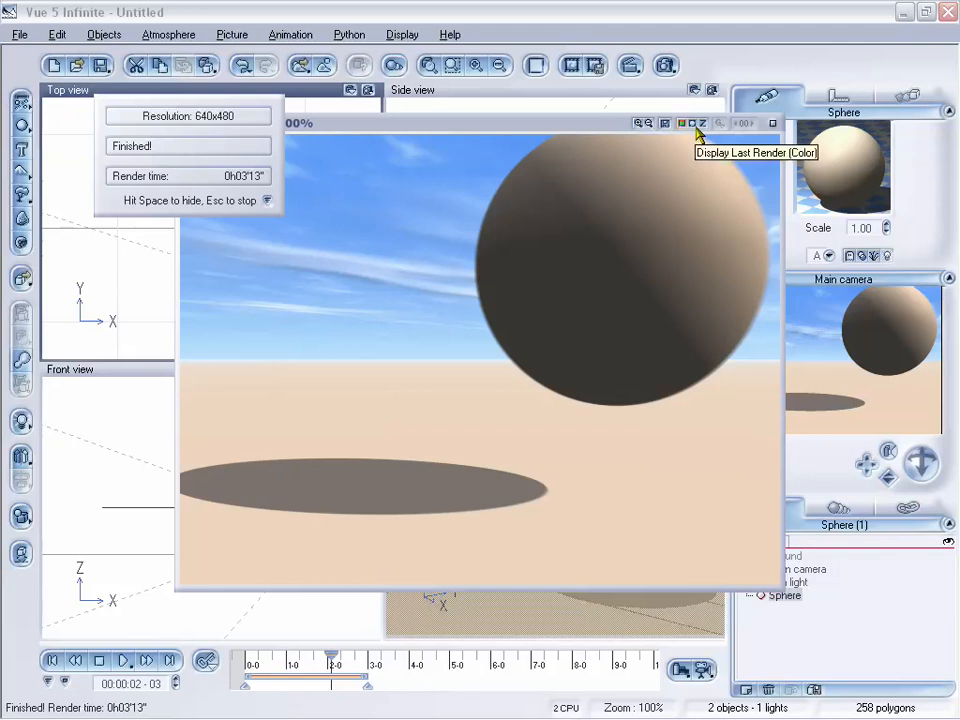
drag(621, 125, 615, 137)
click(767, 136)
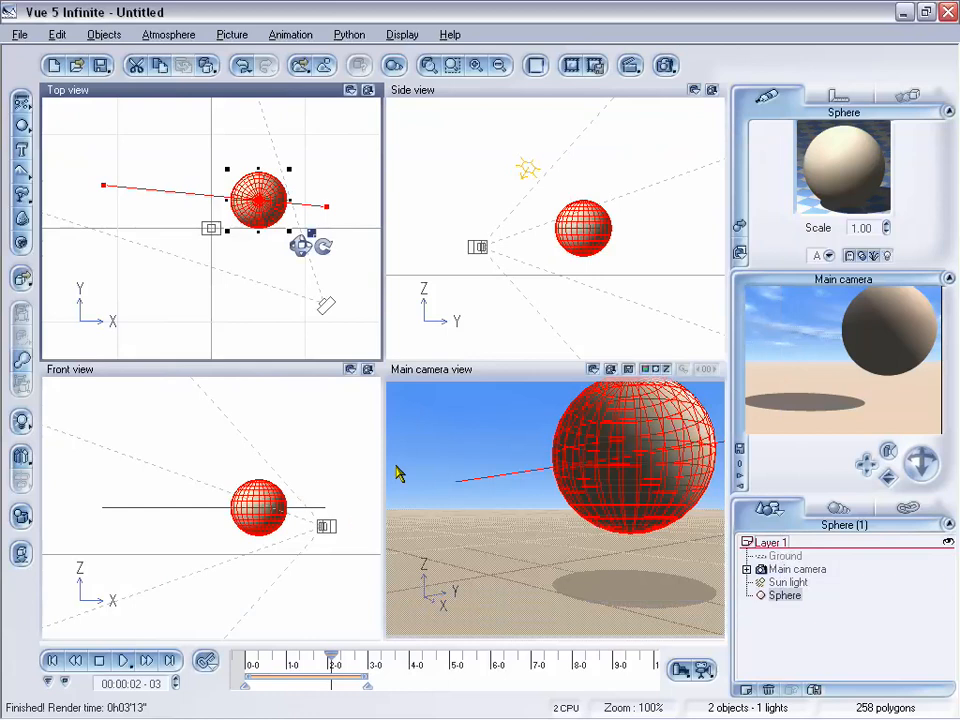
- Destroy the sphere's animation and return the current time to the start of the timeline
click(282, 38)
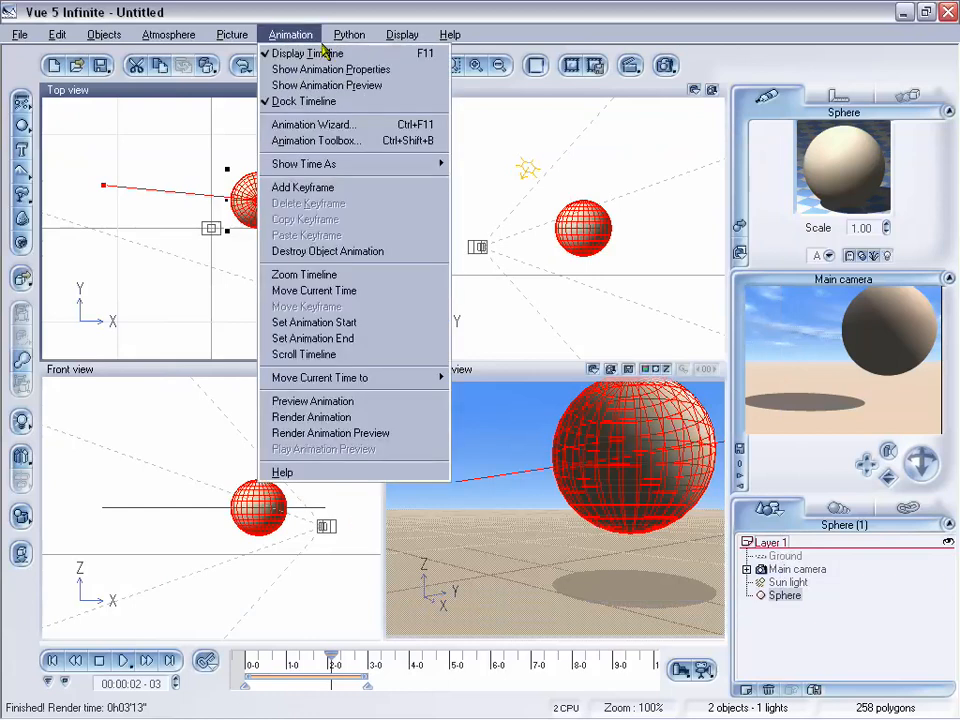
click(360, 253)
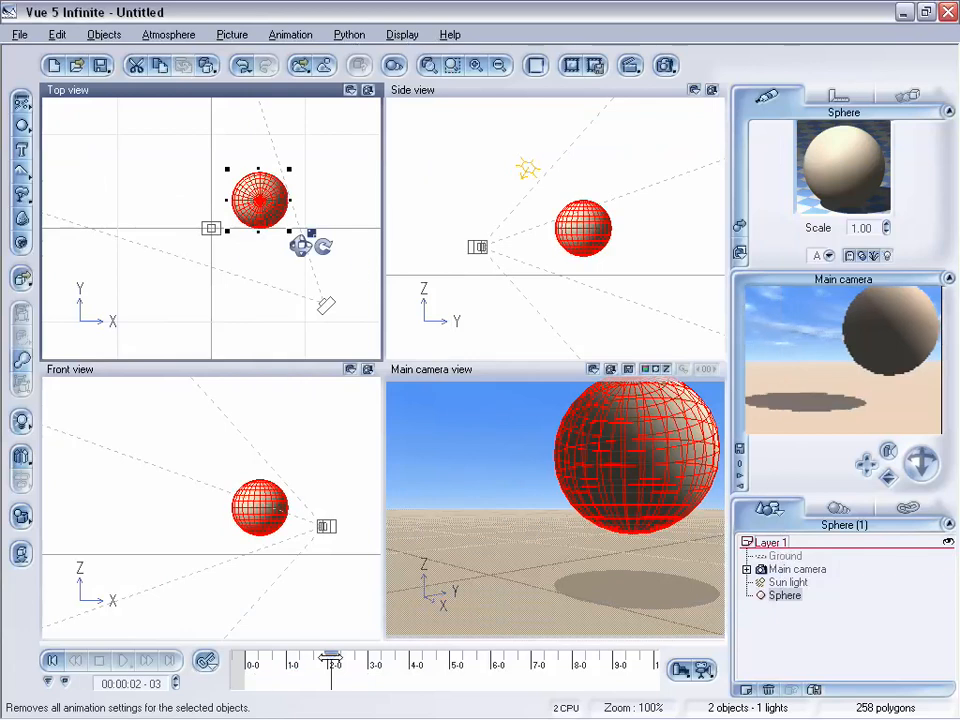
click(53, 662)
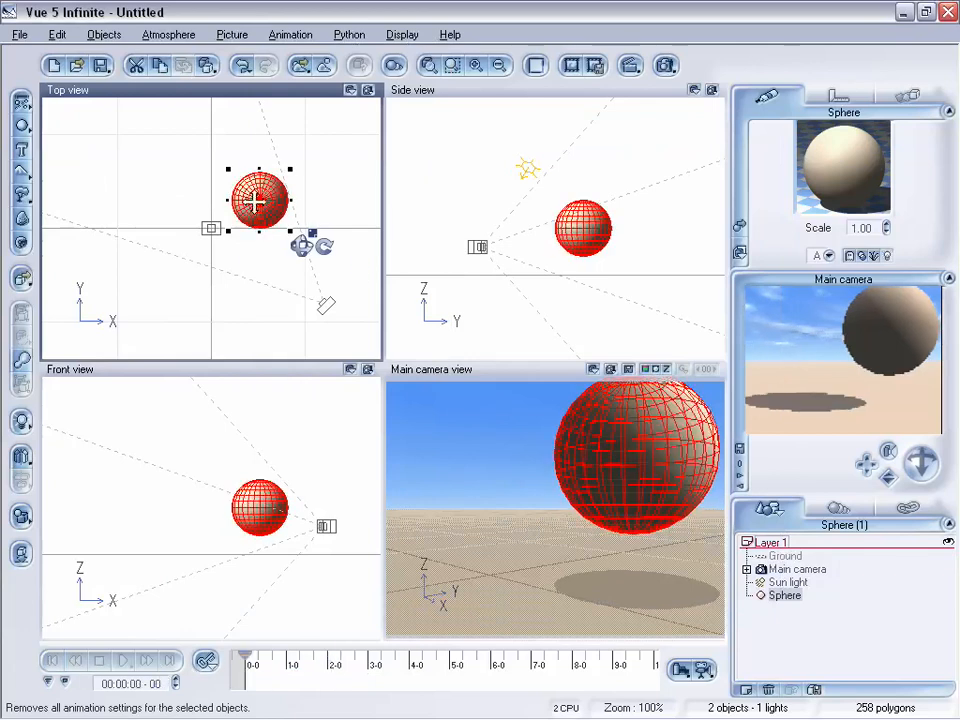
- Animate the sphere by placing it beside the camera at time 0 and moving it to the camera's other side at 1 second
drag(256, 197, 239, 322)
drag(252, 662, 287, 660)
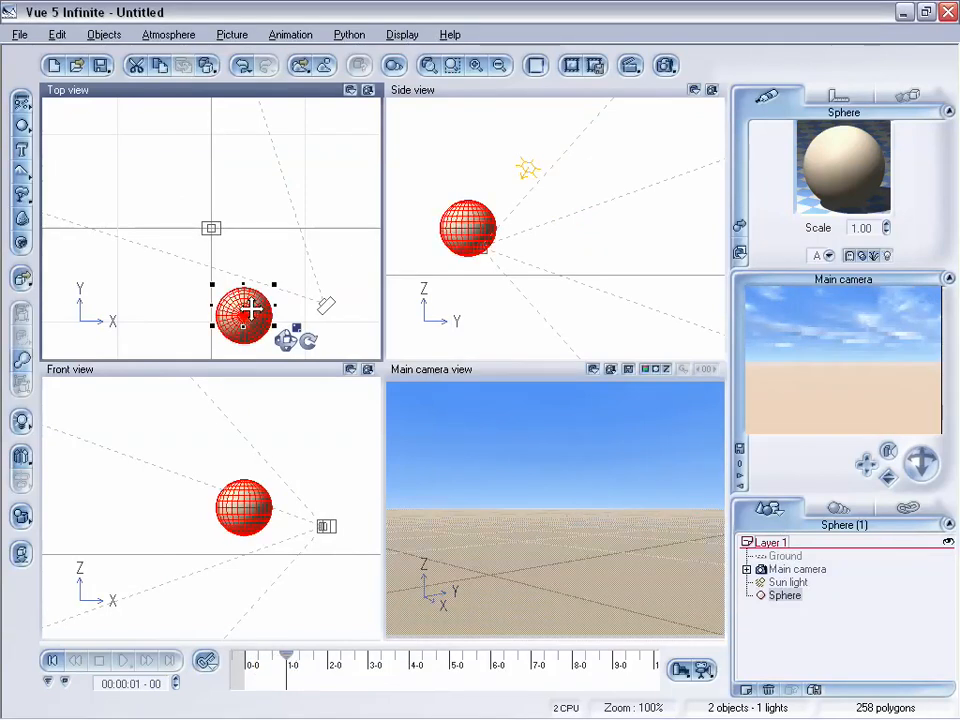
drag(250, 312, 368, 238)
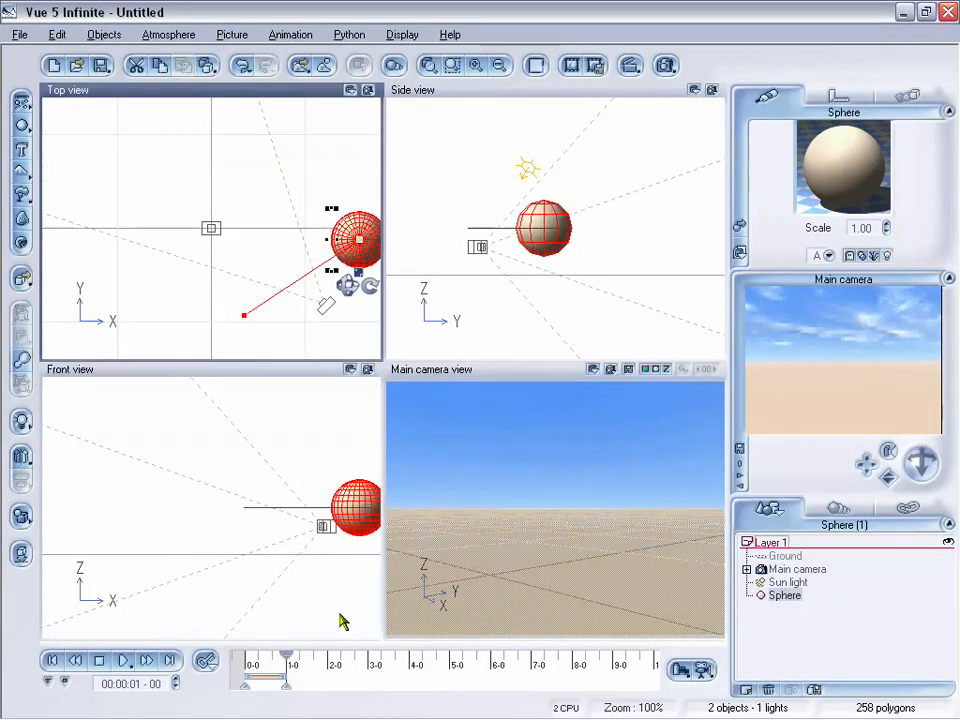
drag(284, 662, 269, 662)
click(51, 661)
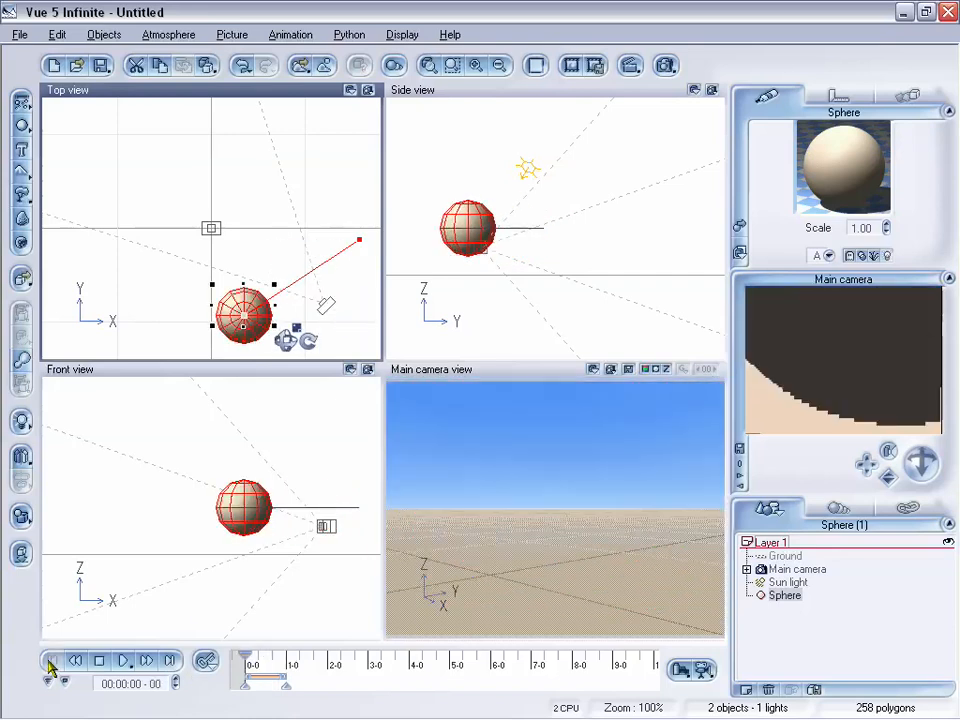
- Reposition the path's start to about X -136.1, Y -36.2 and its 1-second end farther from the camera, with the current time at frame 17
click(838, 95)
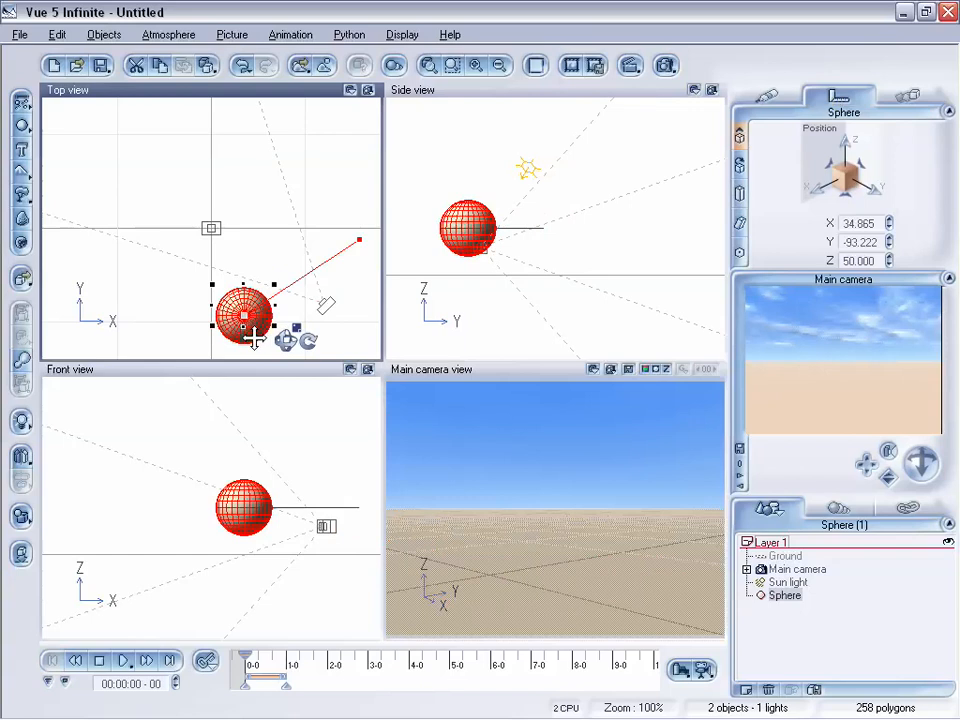
drag(246, 330, 88, 280)
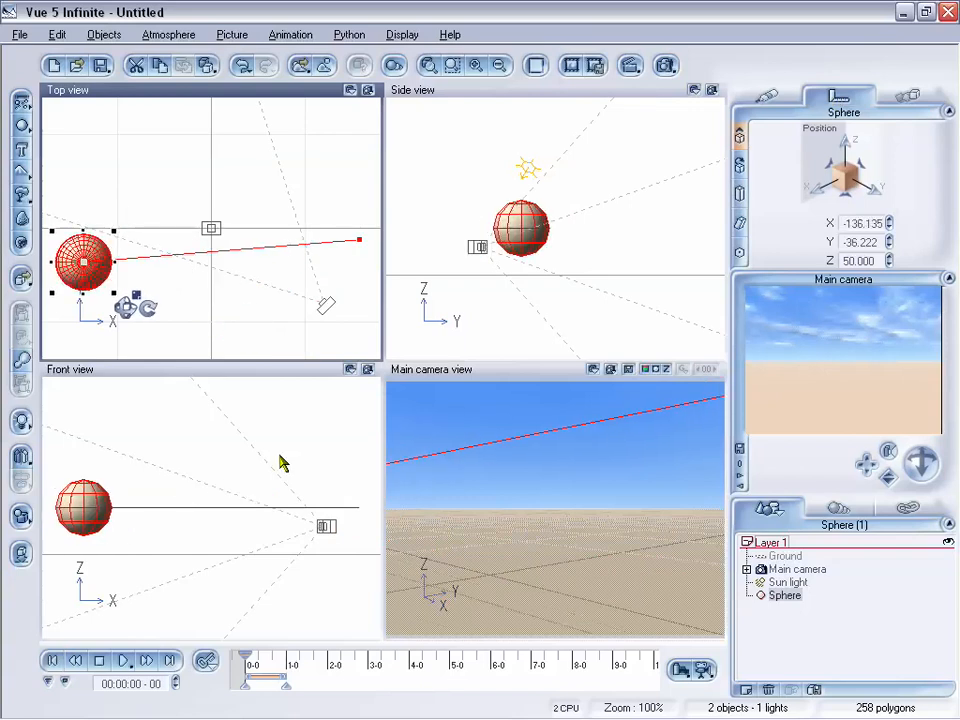
click(146, 660)
drag(346, 222, 309, 130)
mouse_move(287, 658)
mouse_down()
mouse_move(258, 658)
mouse_move(269, 656)
mouse_up()
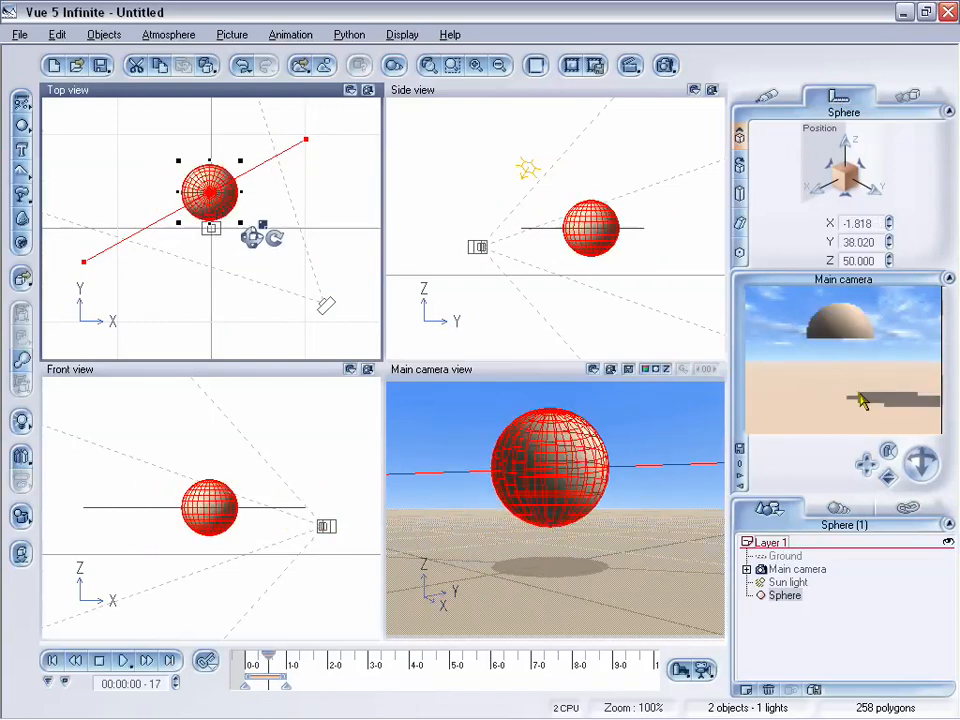
- Render the moving sphere to screen at 320x240 with motion blurring enabled, and close the finished image
click(664, 66)
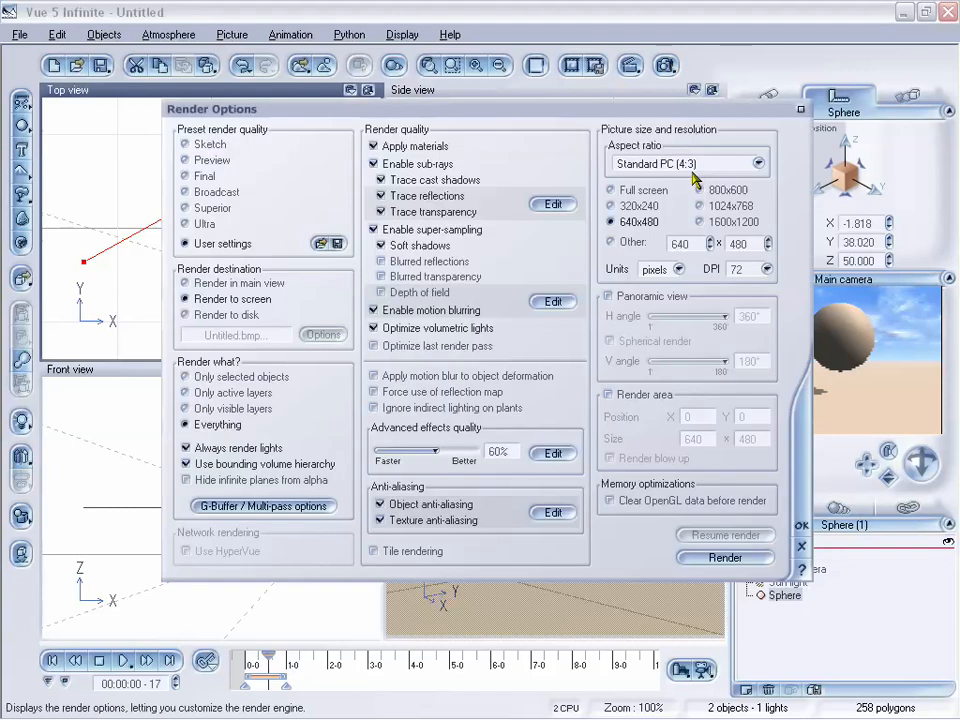
click(622, 206)
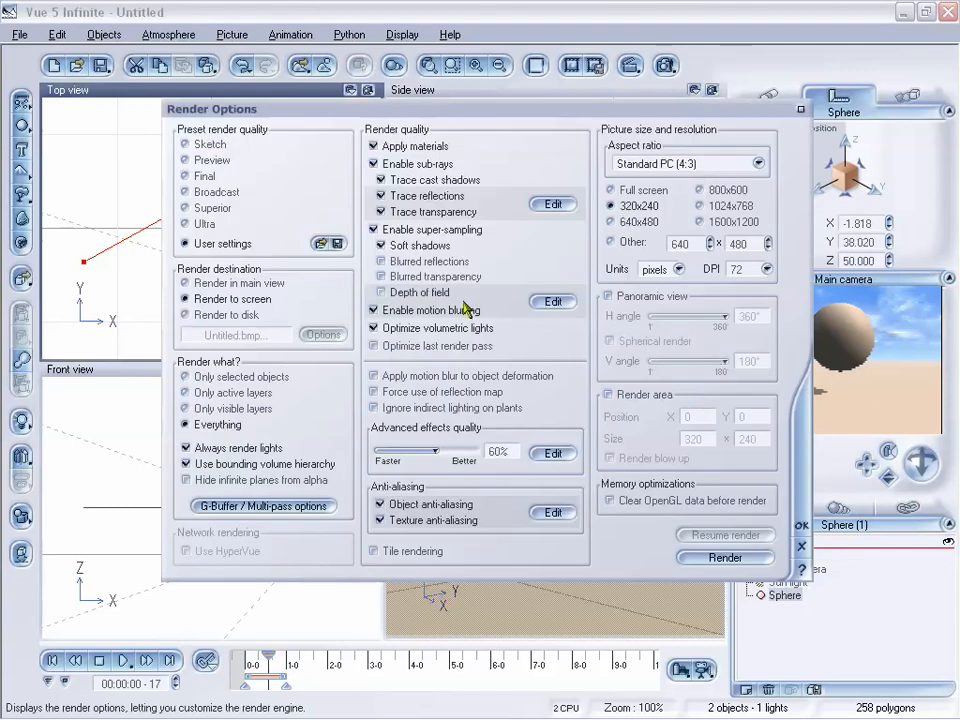
click(552, 302)
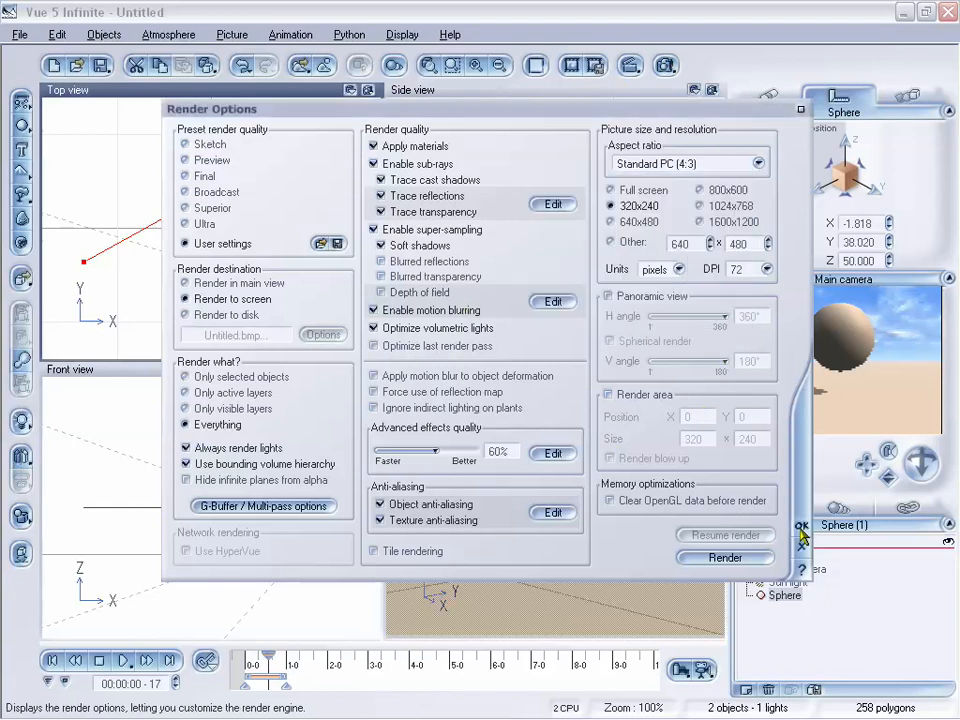
click(725, 557)
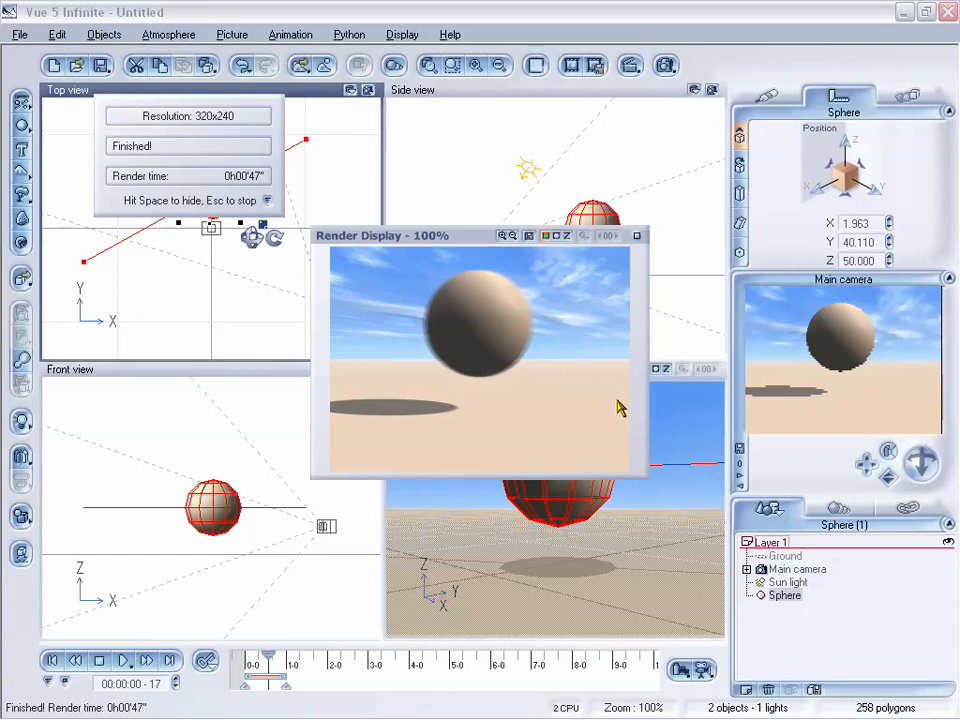
drag(481, 237, 499, 241)
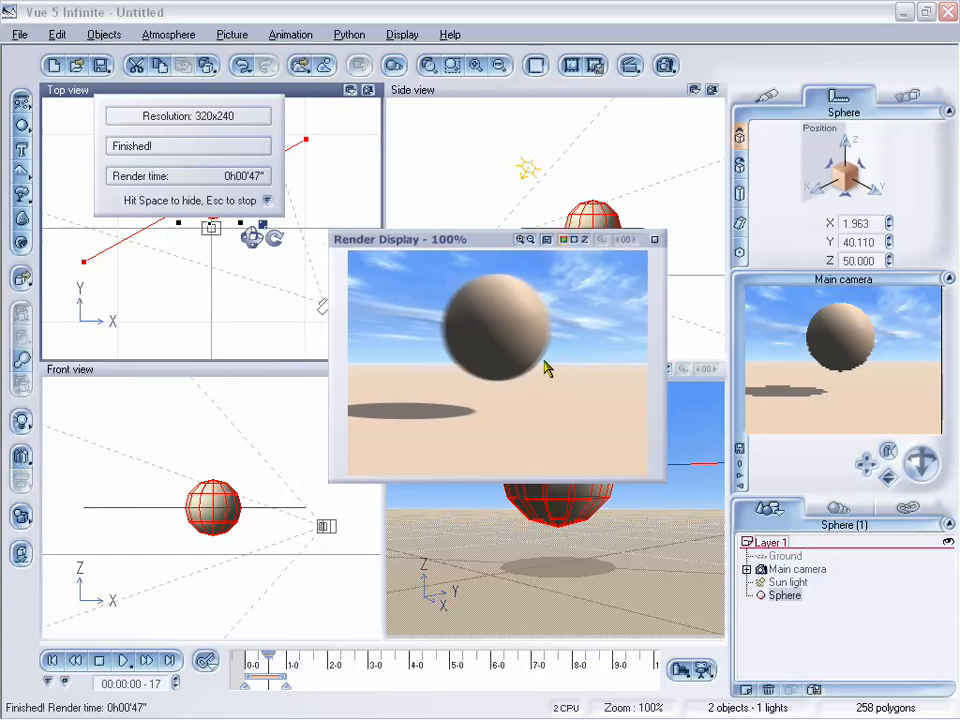
drag(477, 247, 493, 247)
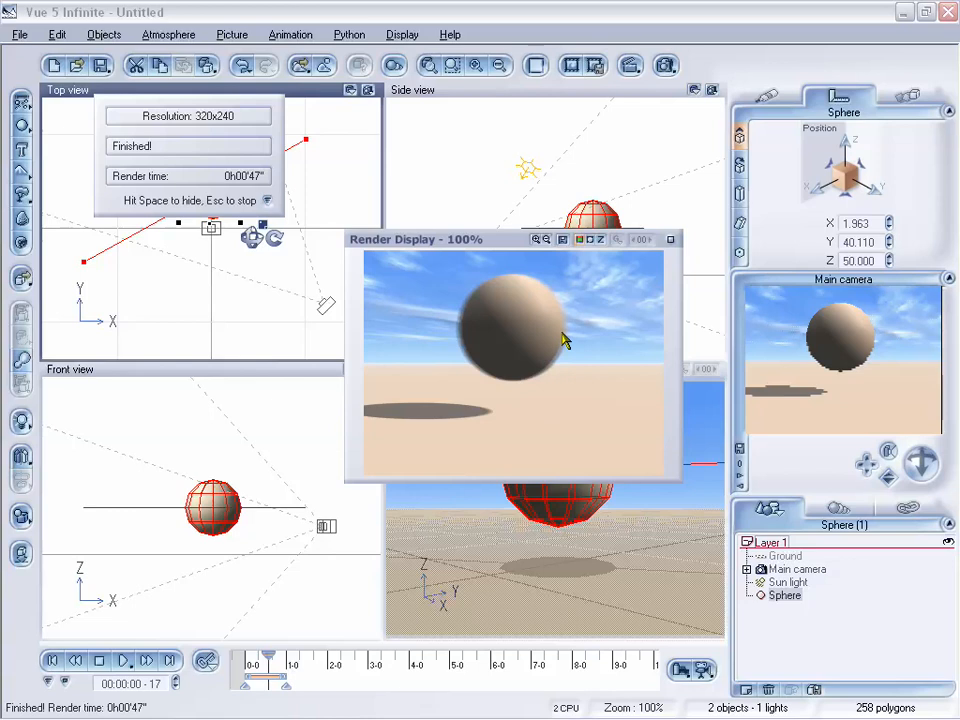
click(673, 243)
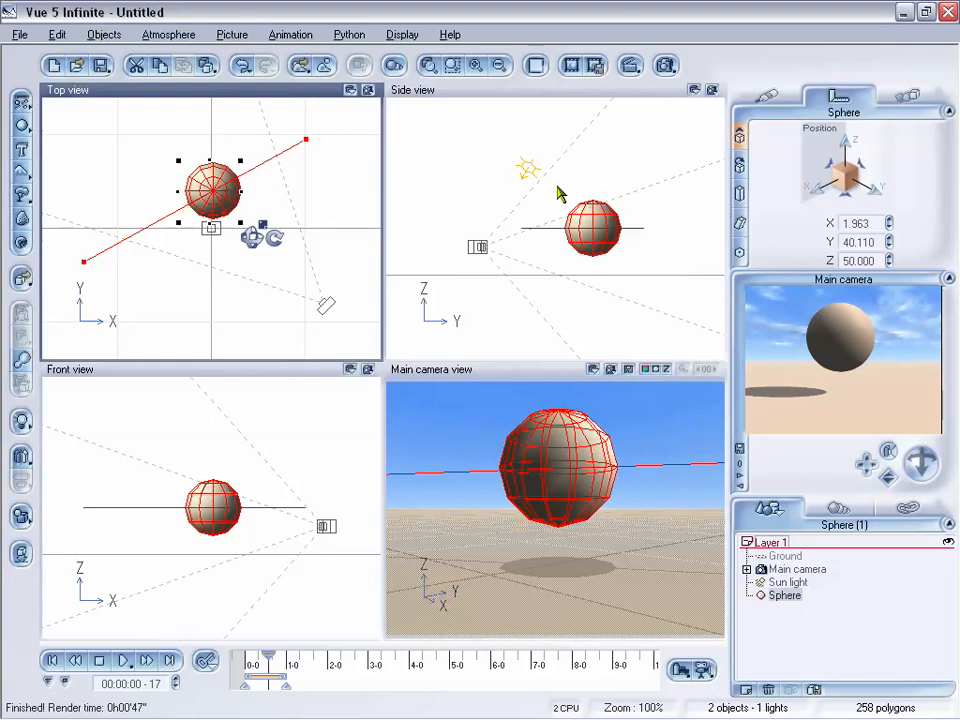
- Create a new scene with the Clear Spring atmosphere without saving the current one
click(20, 35)
click(28, 52)
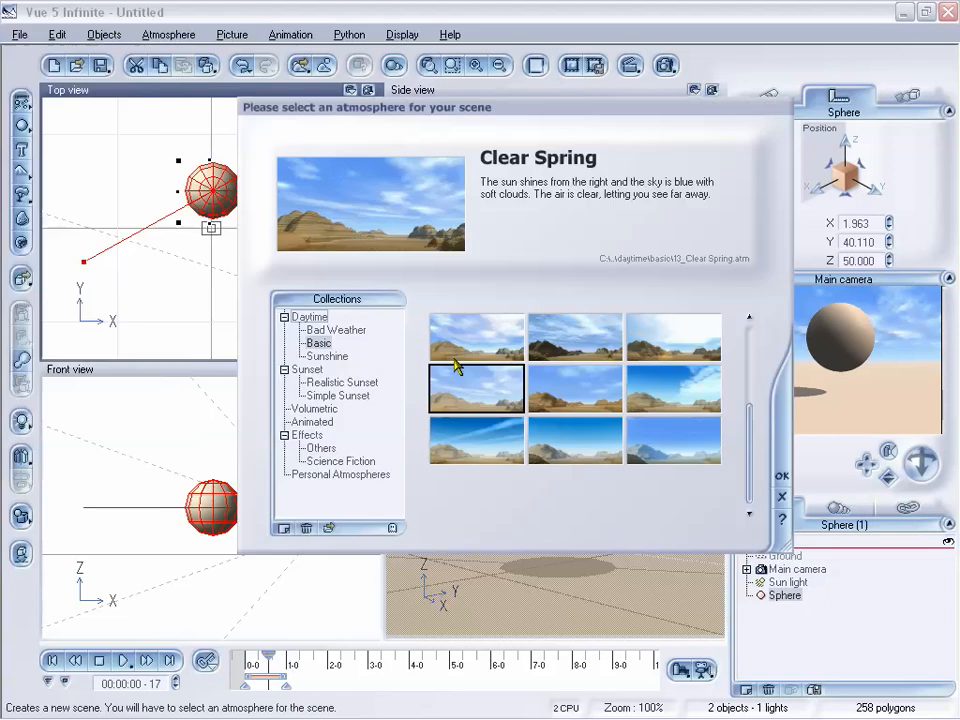
click(782, 477)
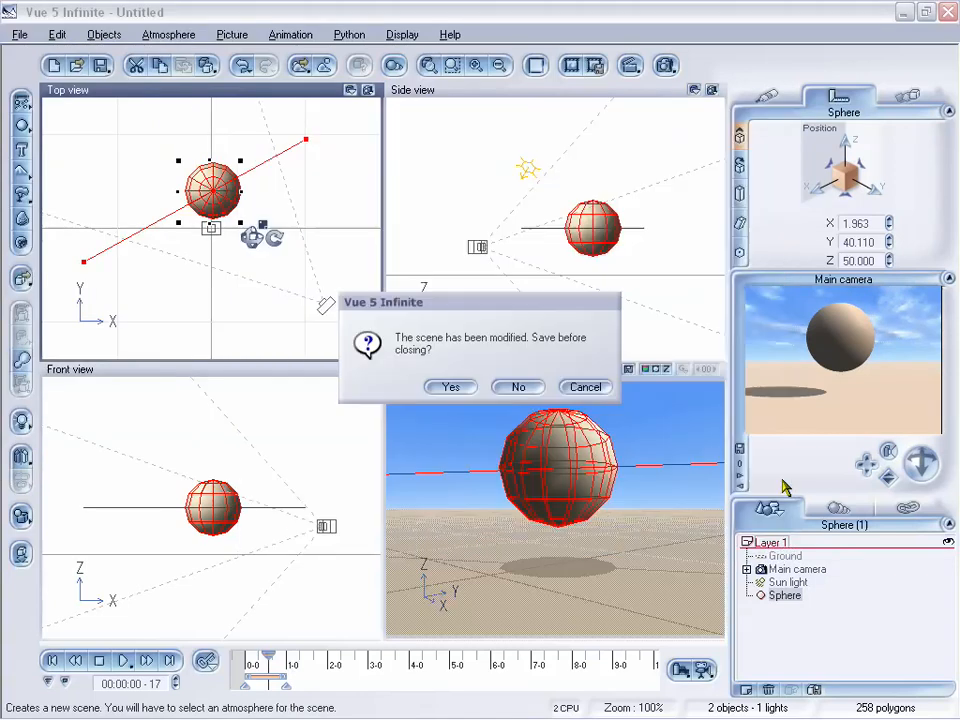
click(518, 389)
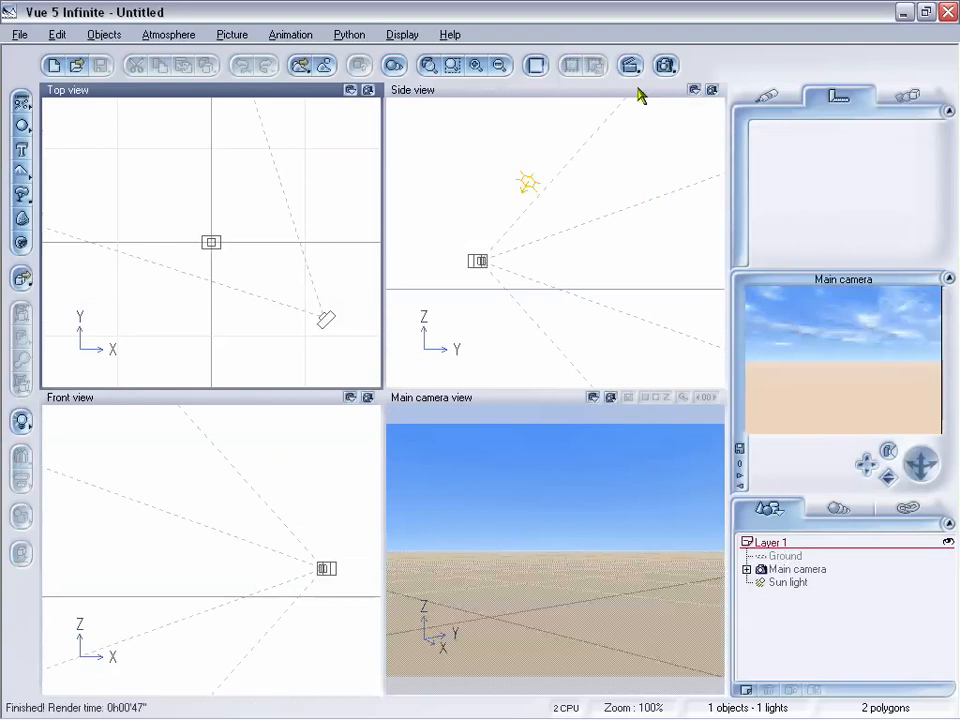
click(667, 67)
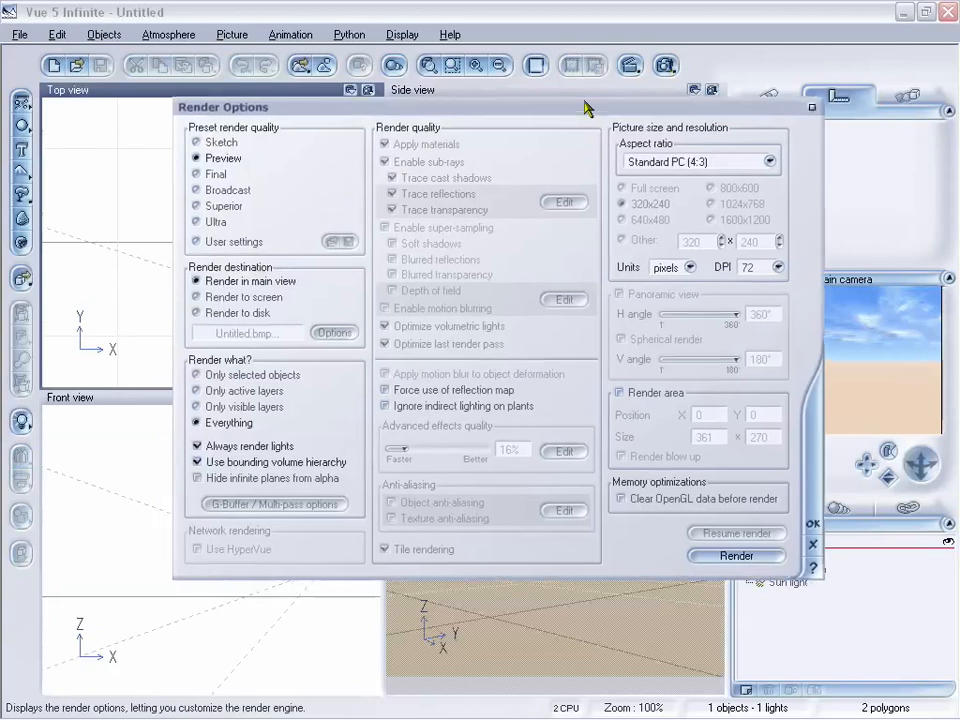
click(192, 238)
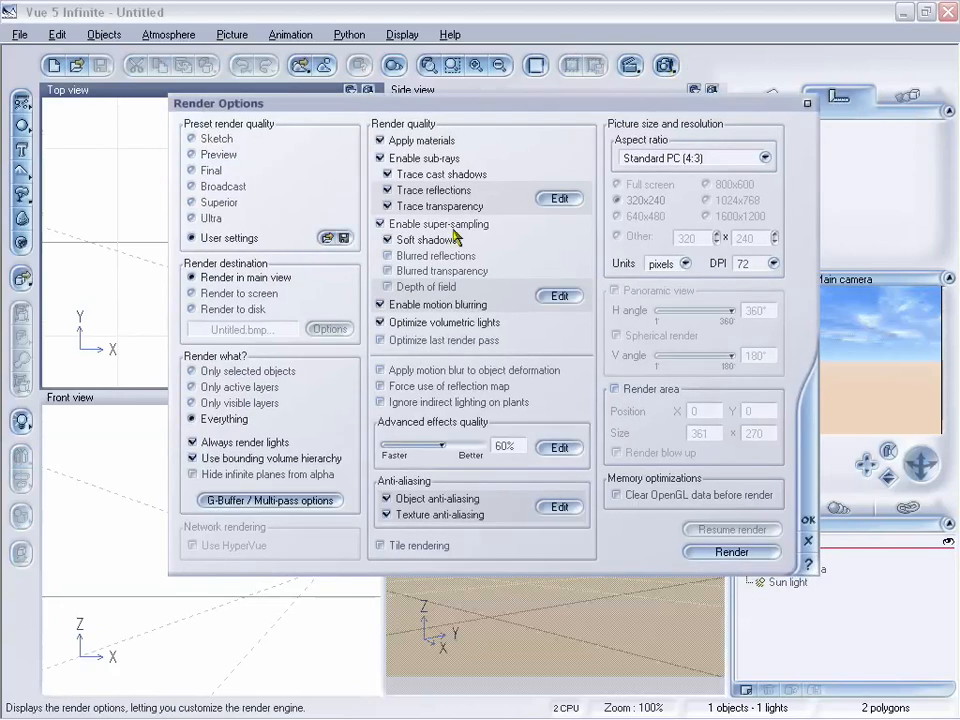
drag(486, 111, 486, 100)
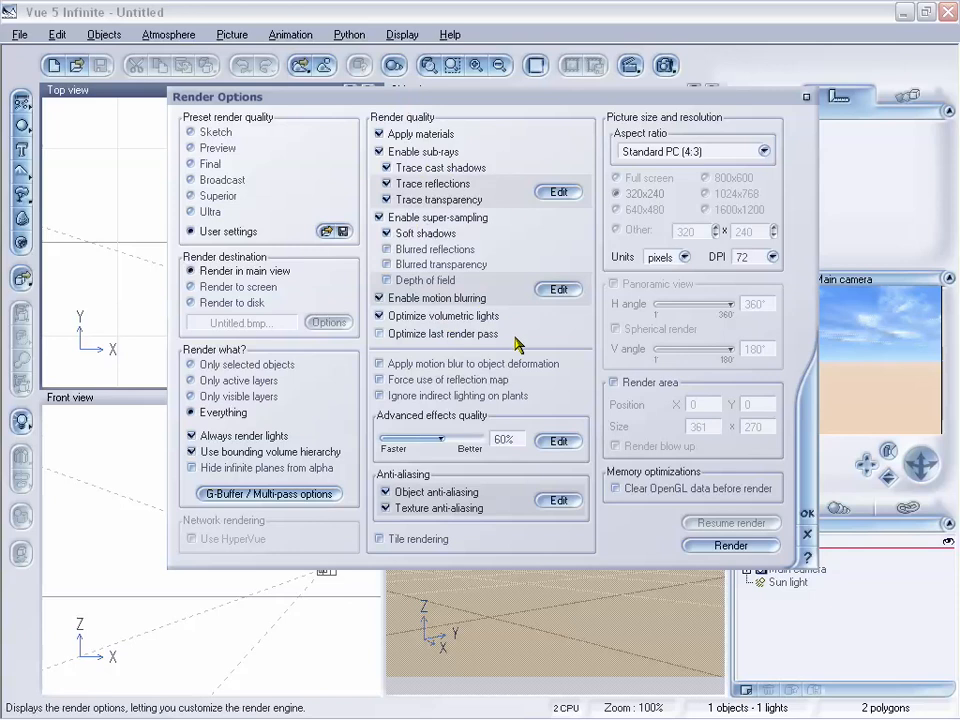
click(387, 249)
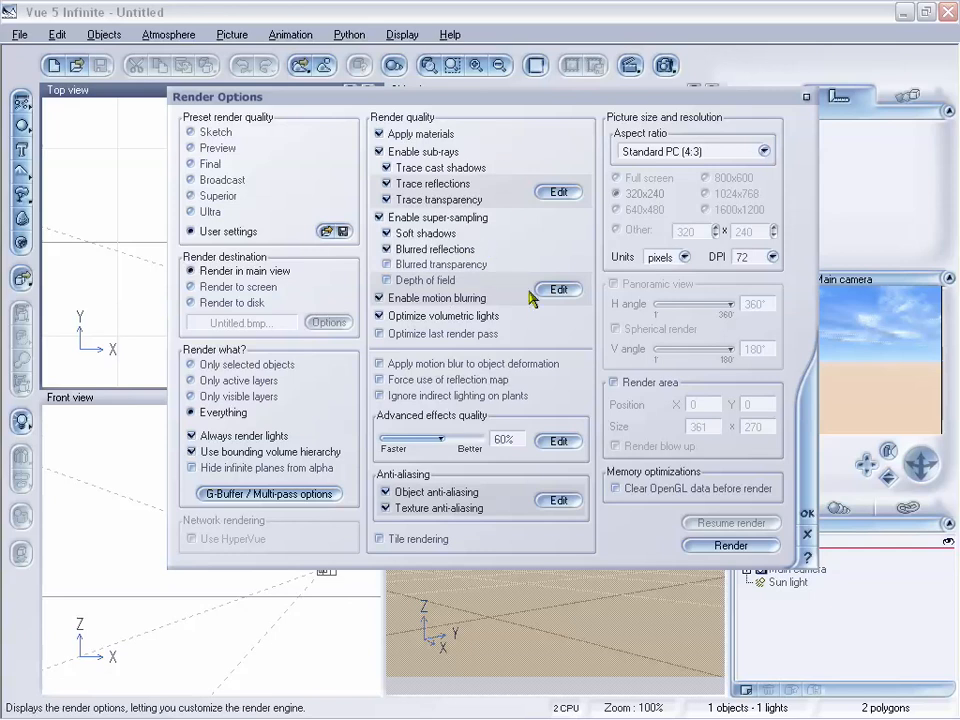
drag(480, 99, 453, 107)
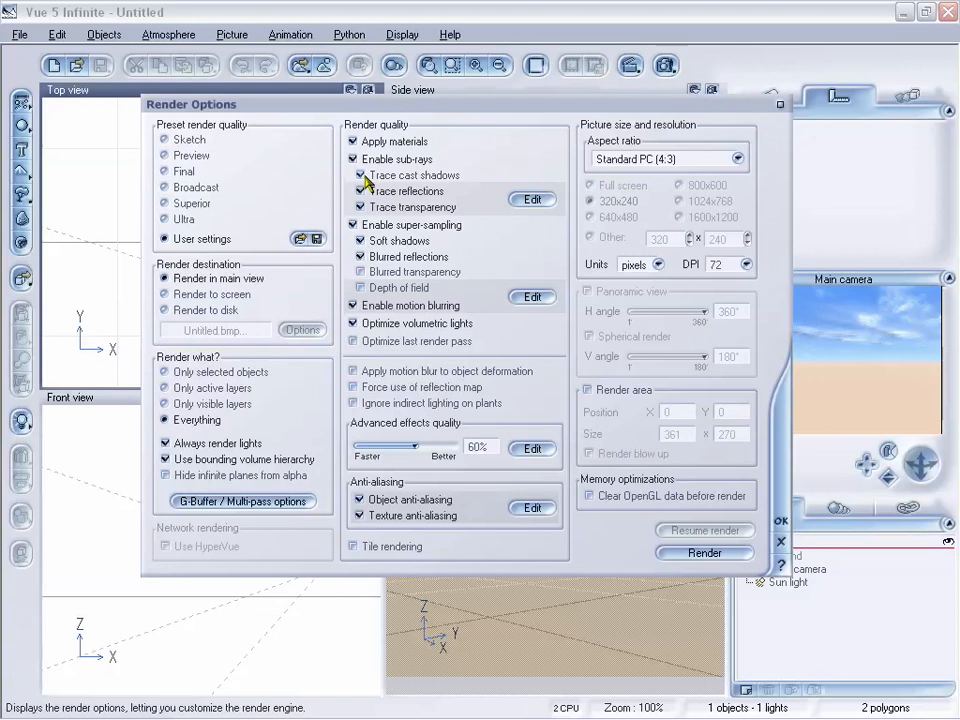
click(730, 553)
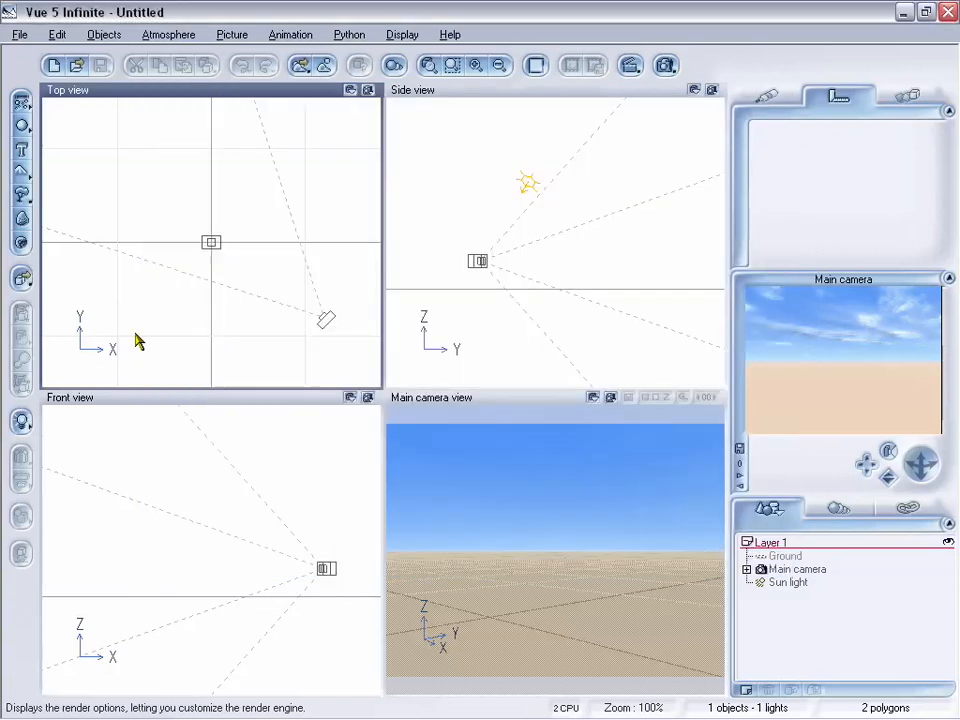
- Add a sphere raised above the ground to about Z 85.9, and orbit the main camera to look down on it and its shadow
click(22, 126)
drag(494, 534, 612, 446)
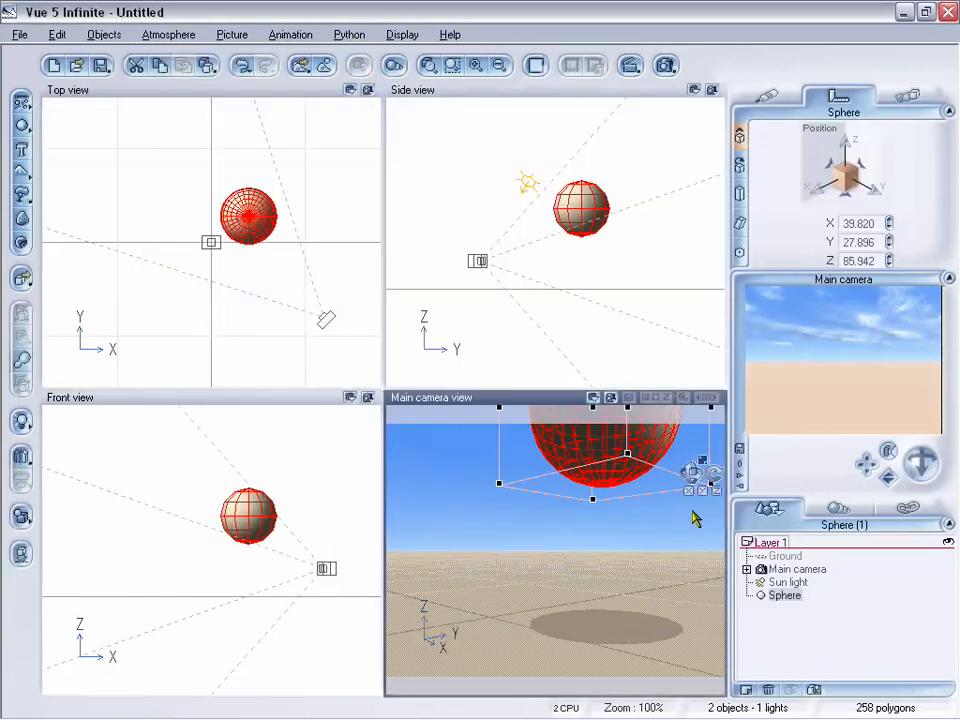
drag(914, 470, 865, 468)
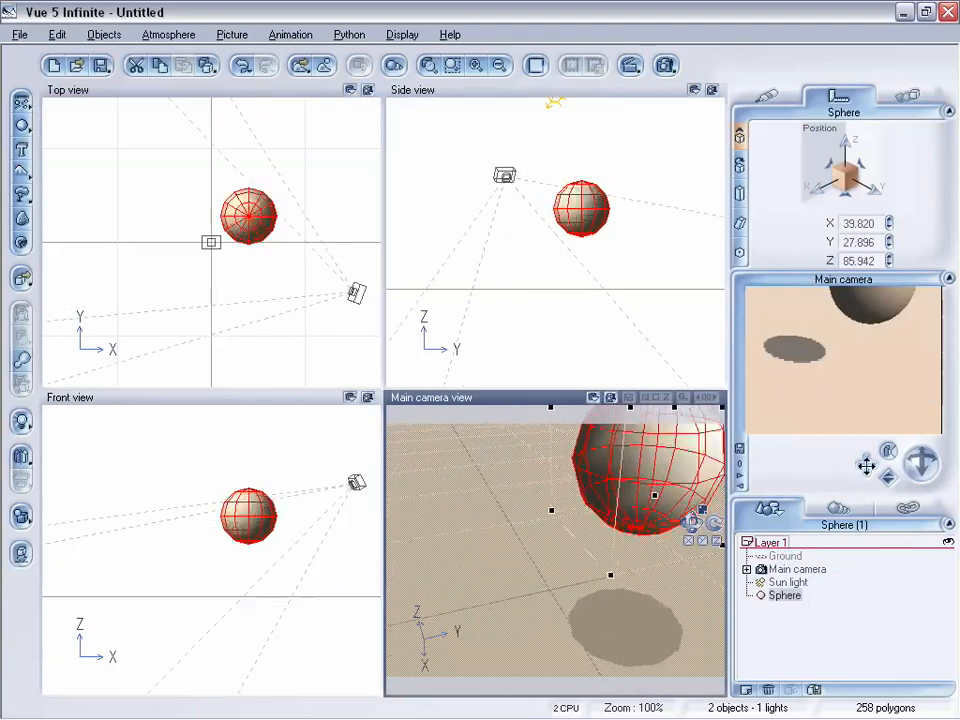
right_click(857, 403)
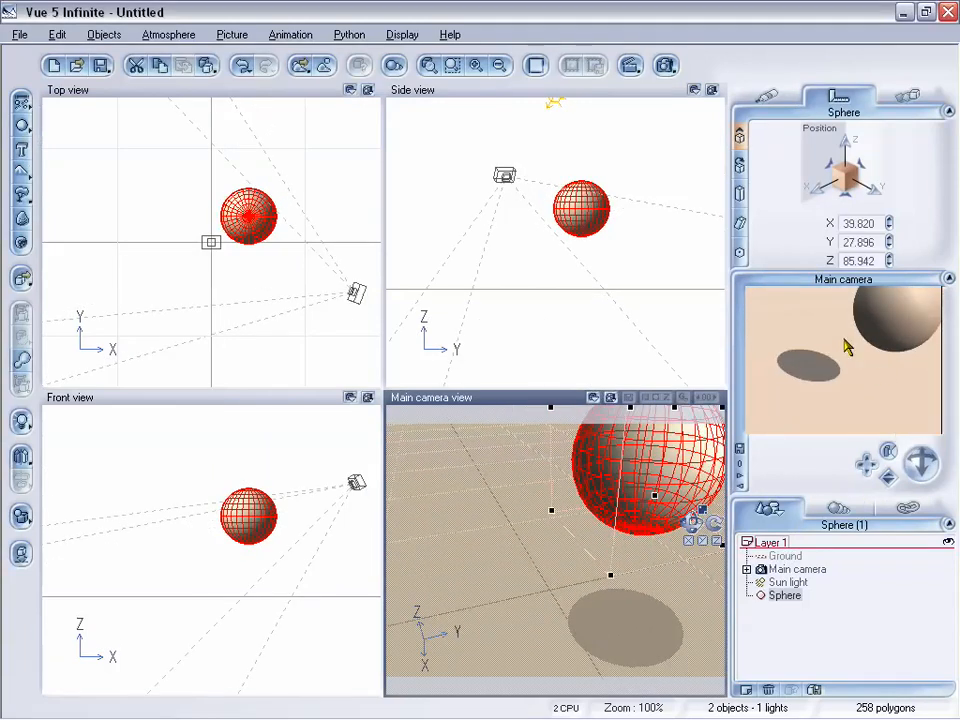
- Render the sphere to screen at Preview quality, and close the finished image
right_click(665, 65)
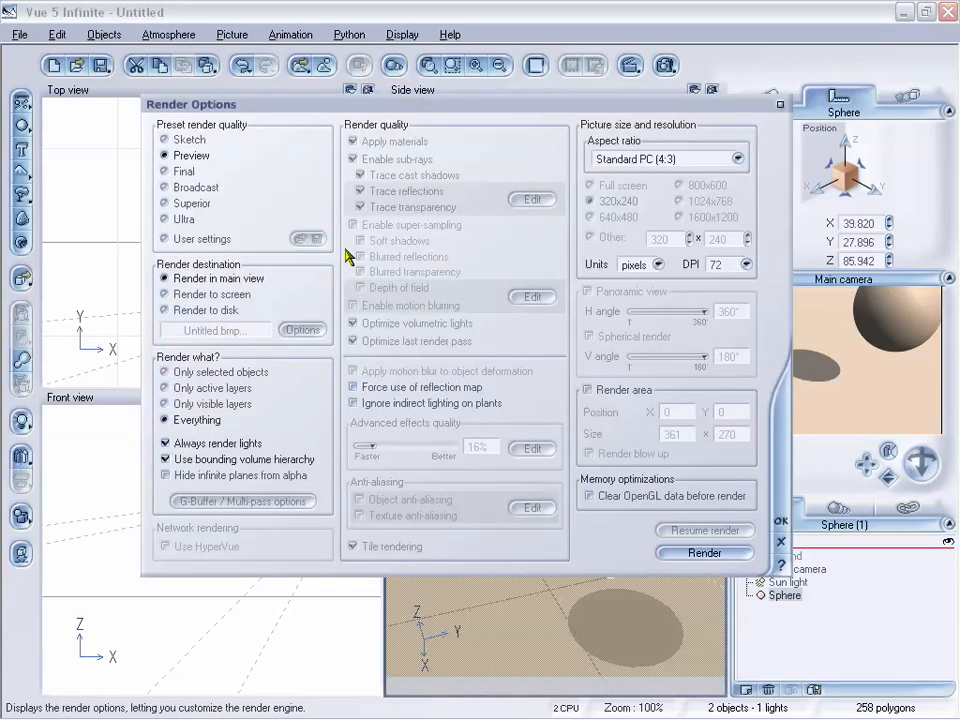
click(164, 296)
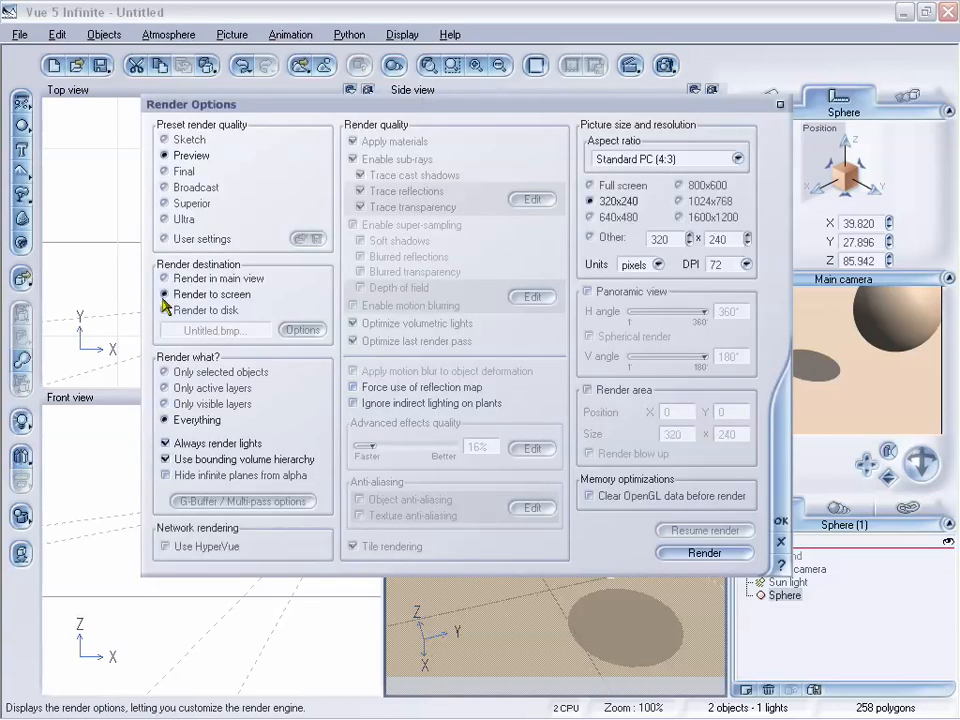
click(731, 553)
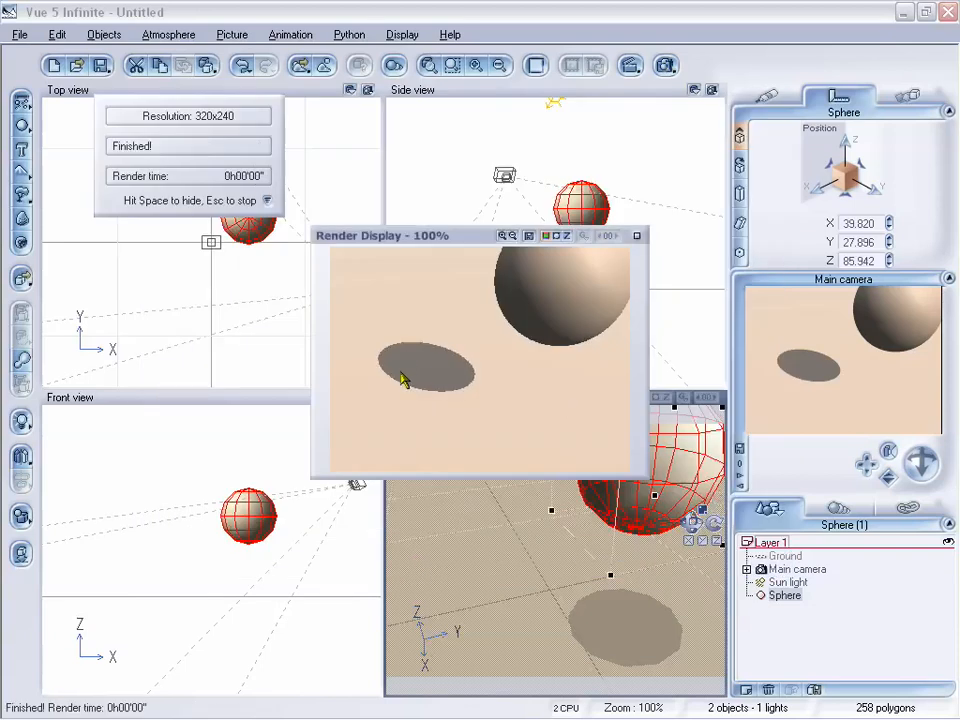
click(637, 237)
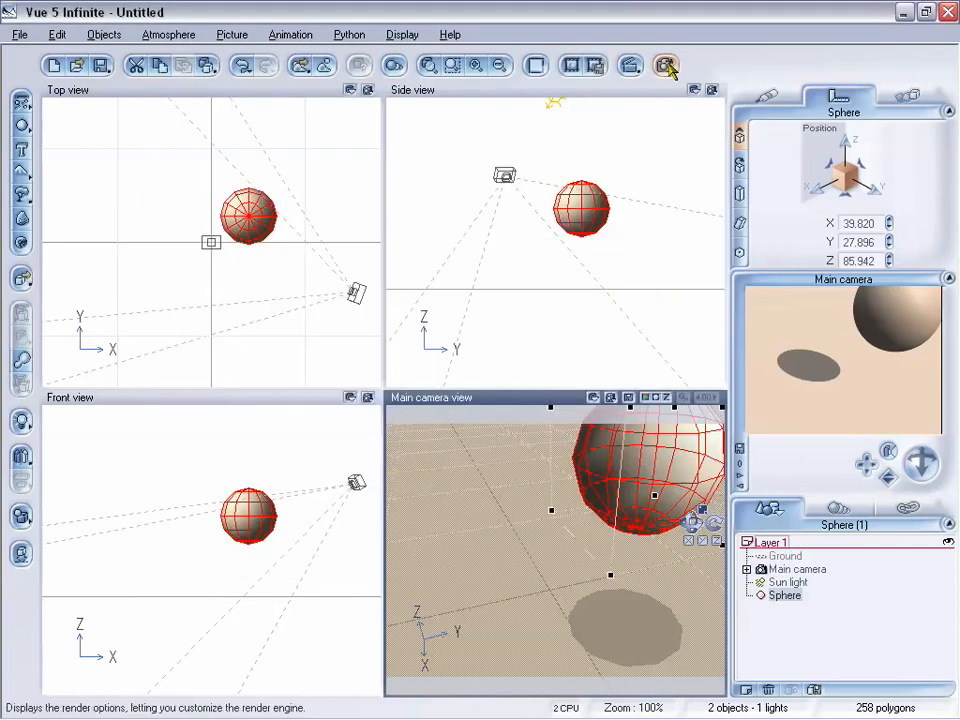
- Turn off tracing of cast shadows in the User settings render quality, render the sphere, and close the finished image
click(666, 66)
click(166, 240)
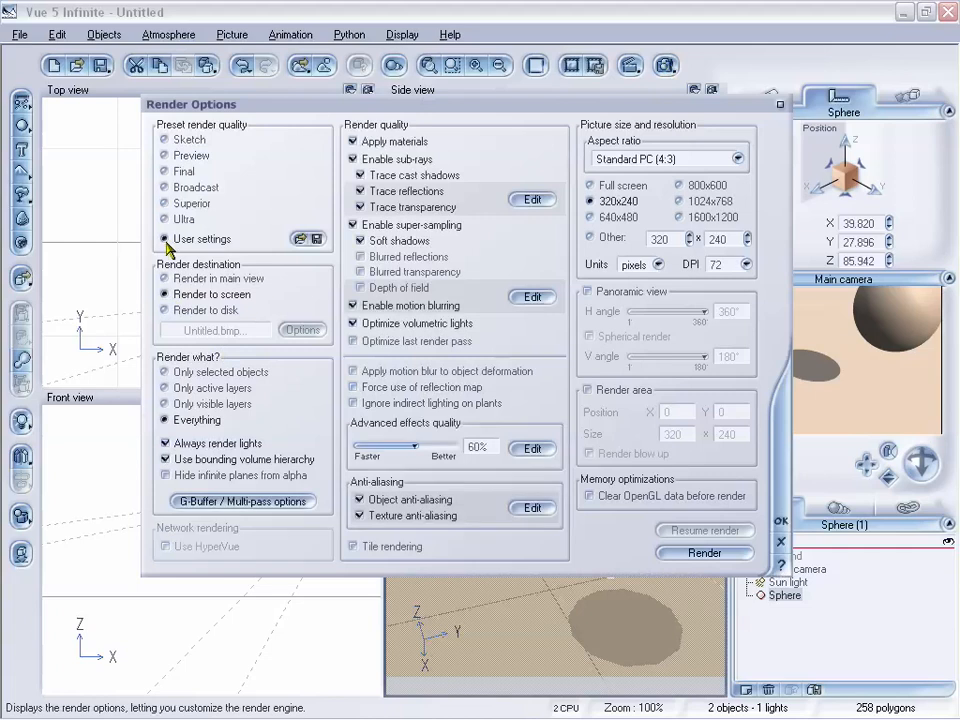
click(362, 177)
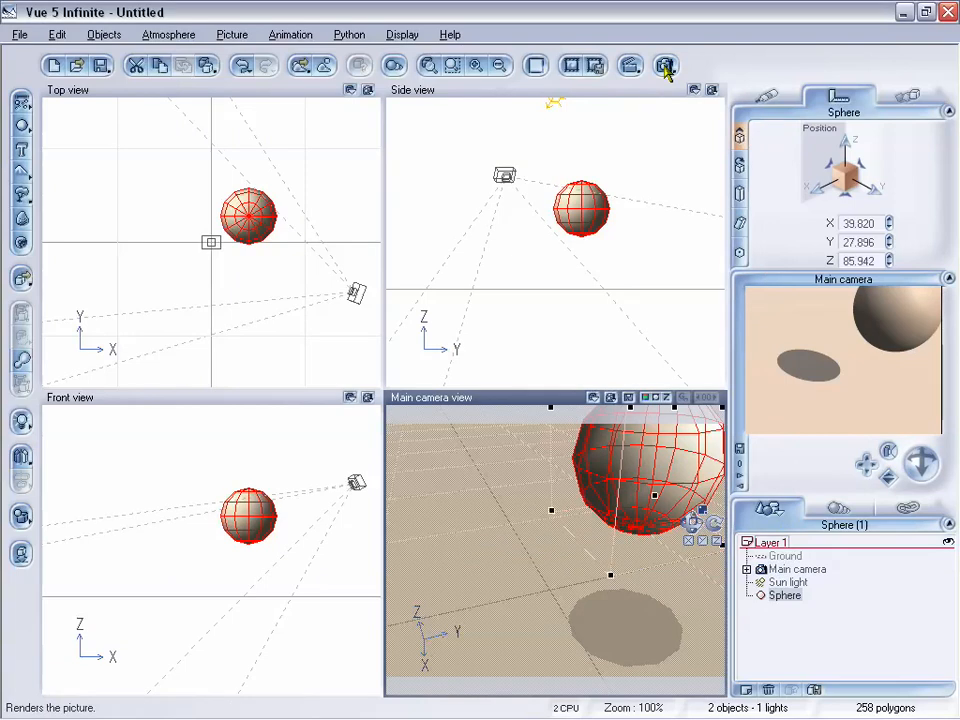
click(666, 66)
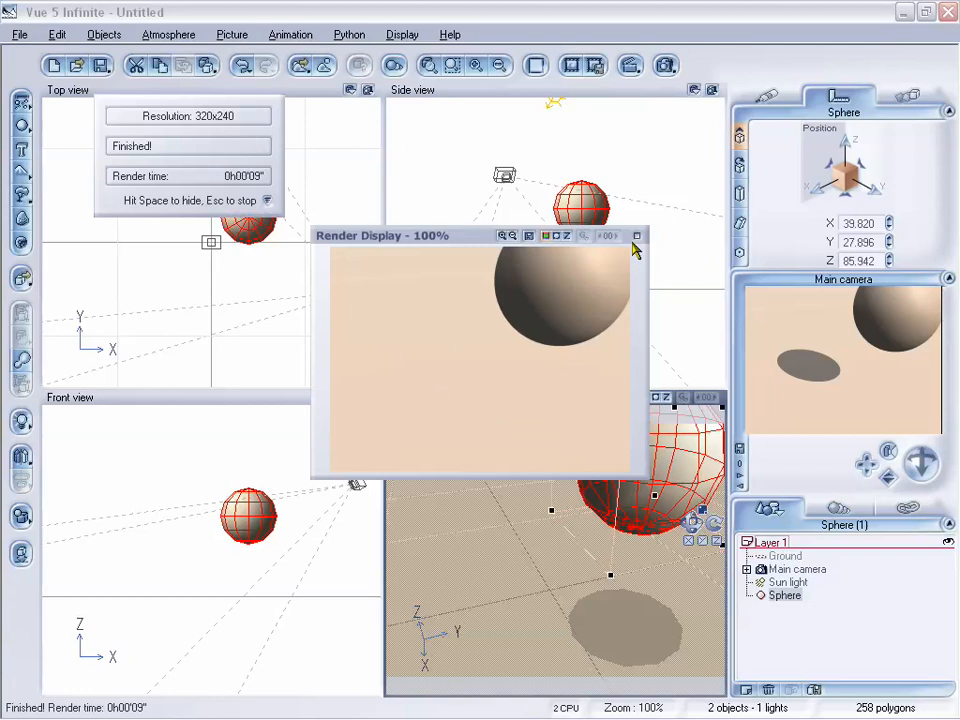
drag(480, 241, 484, 253)
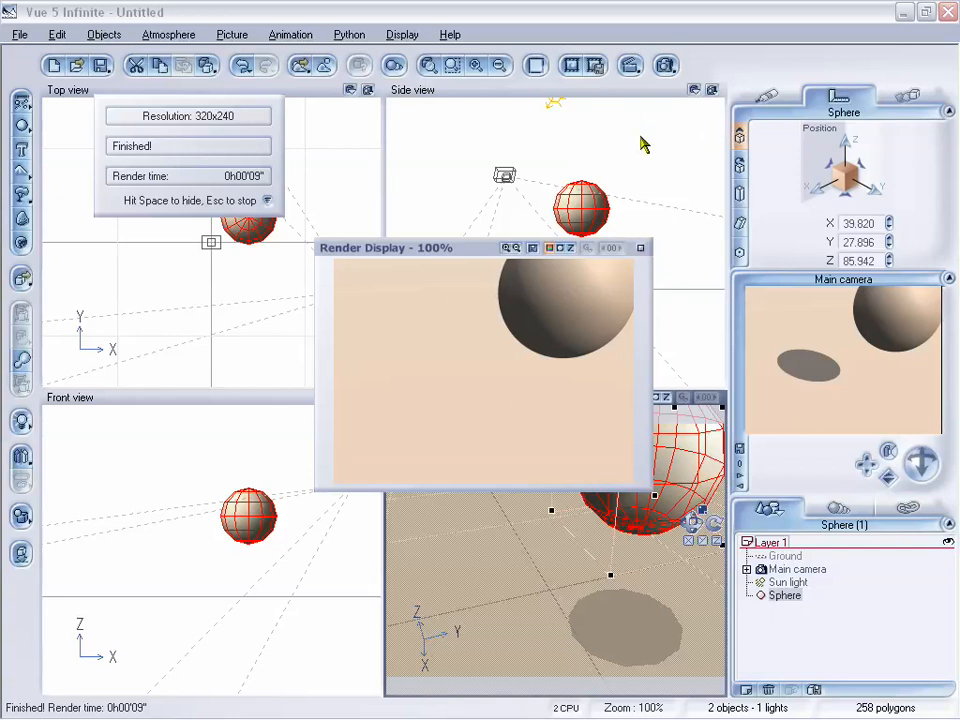
click(640, 247)
- Turn off object and texture anti-aliasing in the user render settings, and compare them with the Preview preset before returning to User settings
right_click(668, 66)
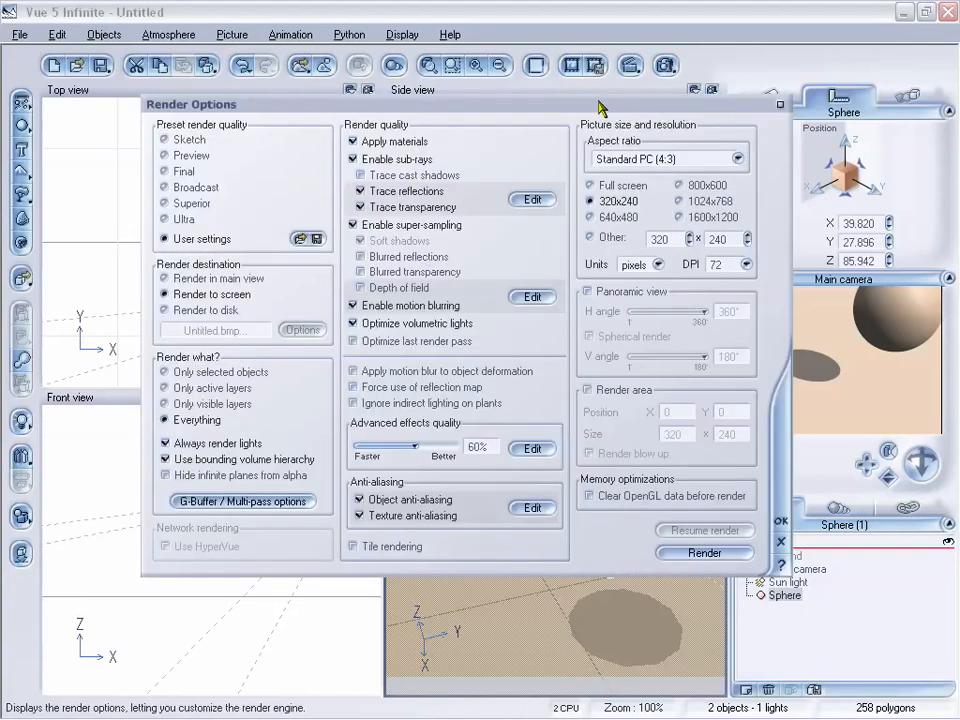
drag(600, 107, 609, 101)
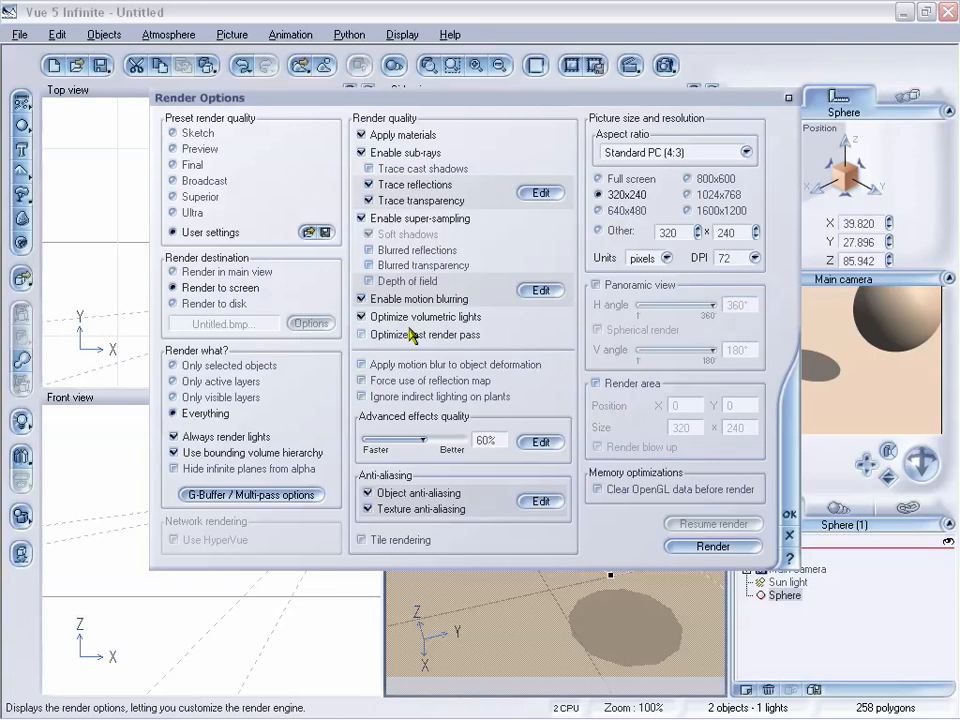
click(368, 493)
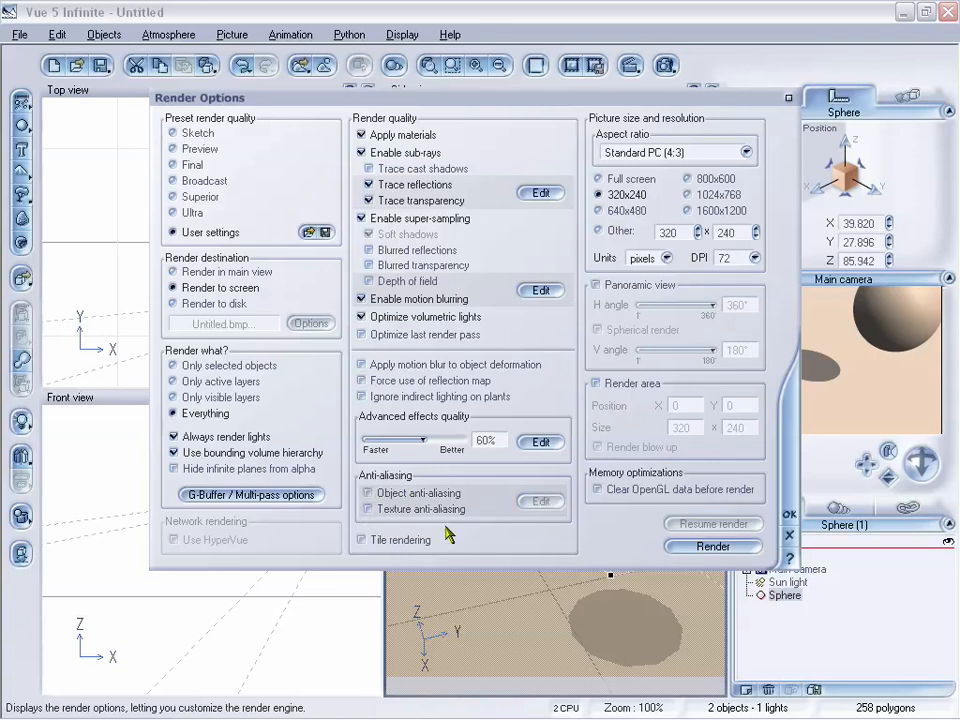
click(172, 148)
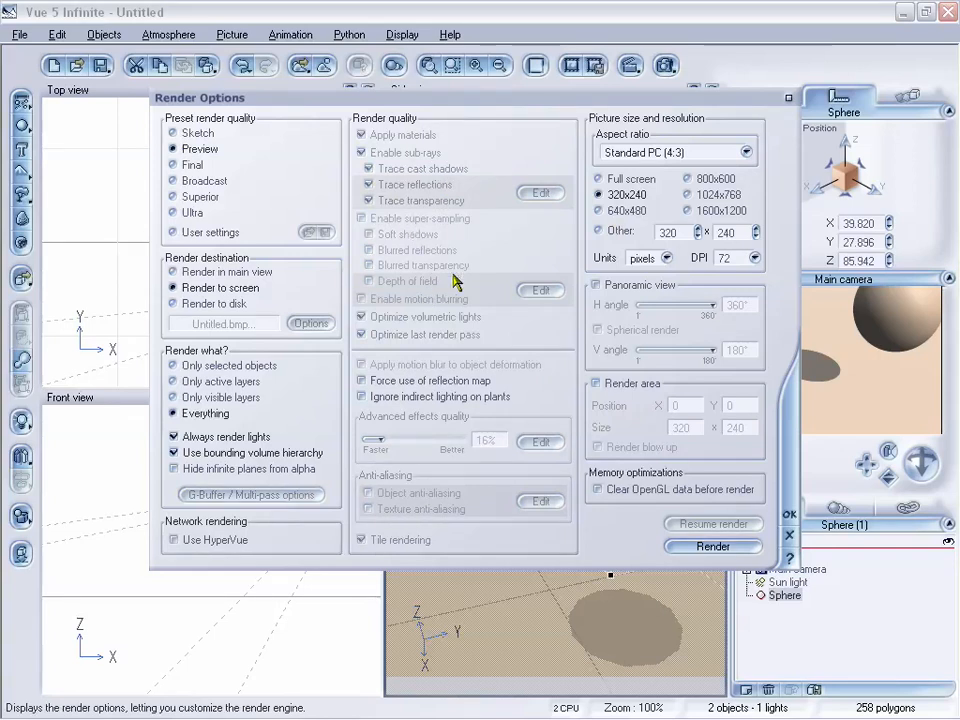
click(173, 232)
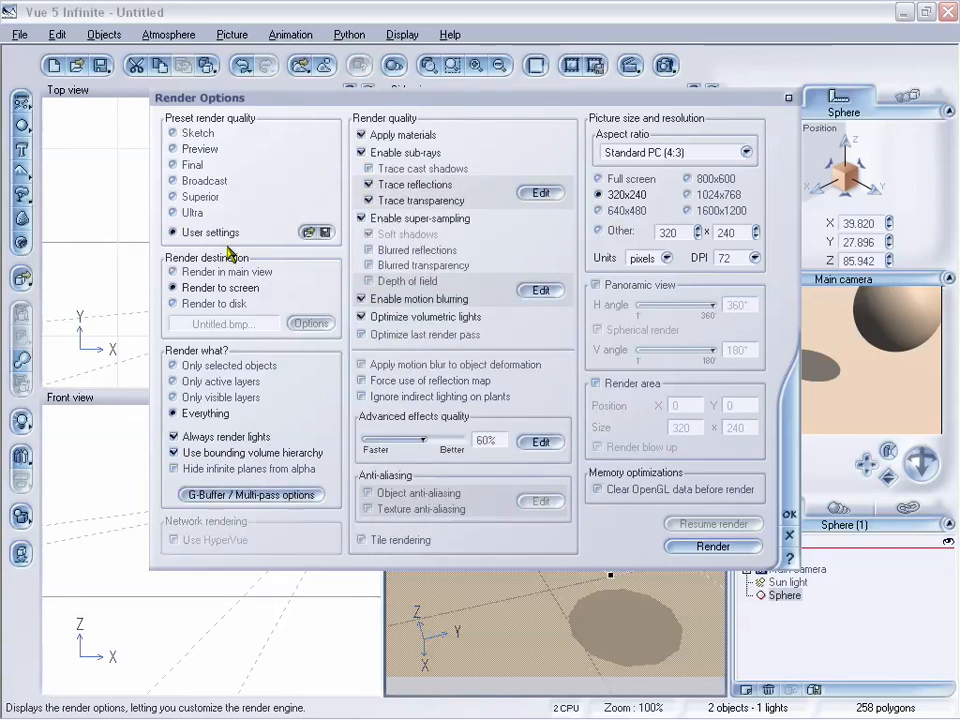
- Disable tracing of reflections and transparency, and switch sub-rays, super-sampling and material application off and back on
click(368, 185)
click(368, 201)
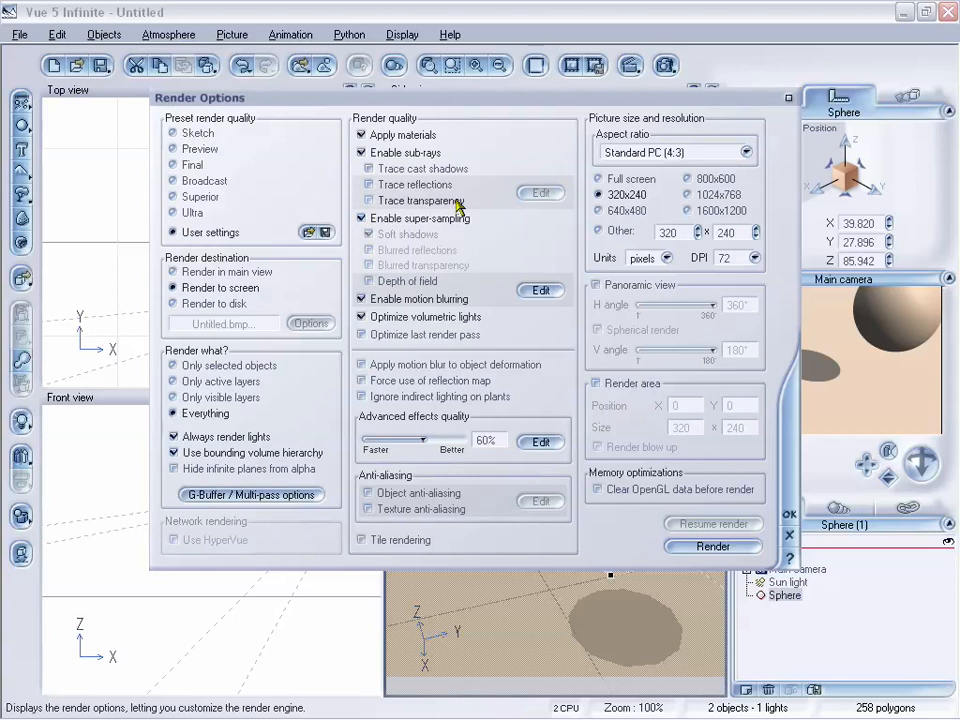
click(362, 153)
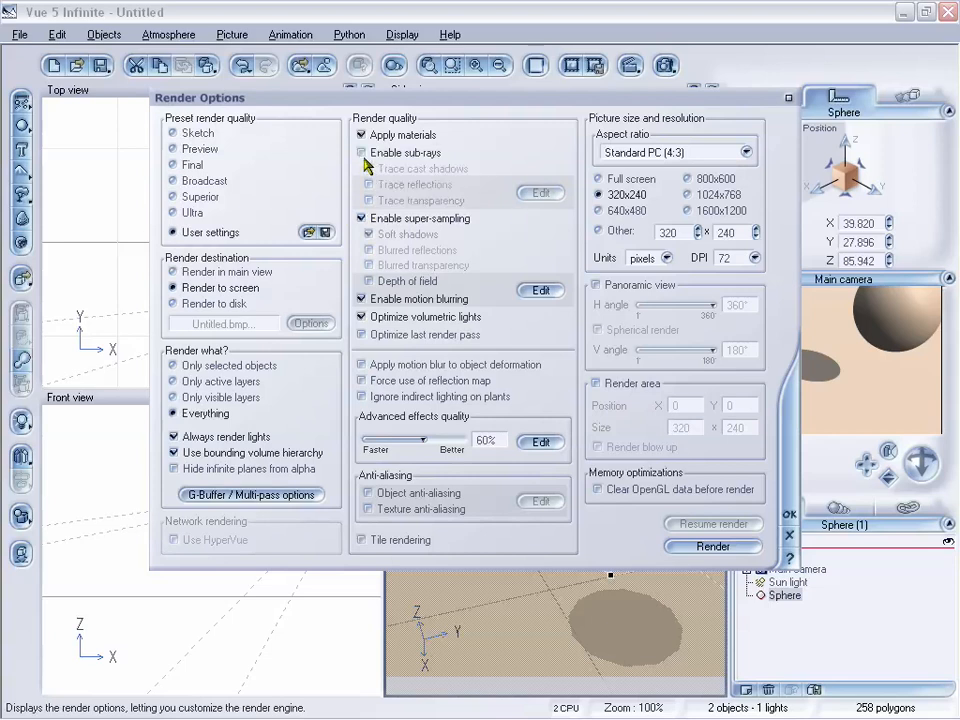
click(362, 218)
click(362, 218)
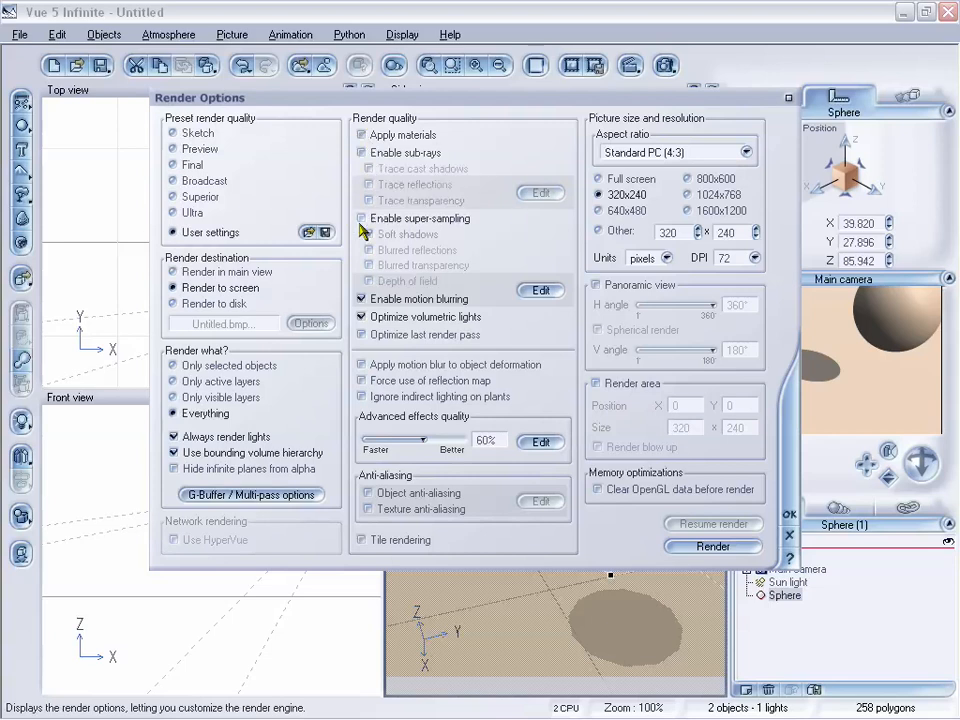
click(361, 135)
click(362, 153)
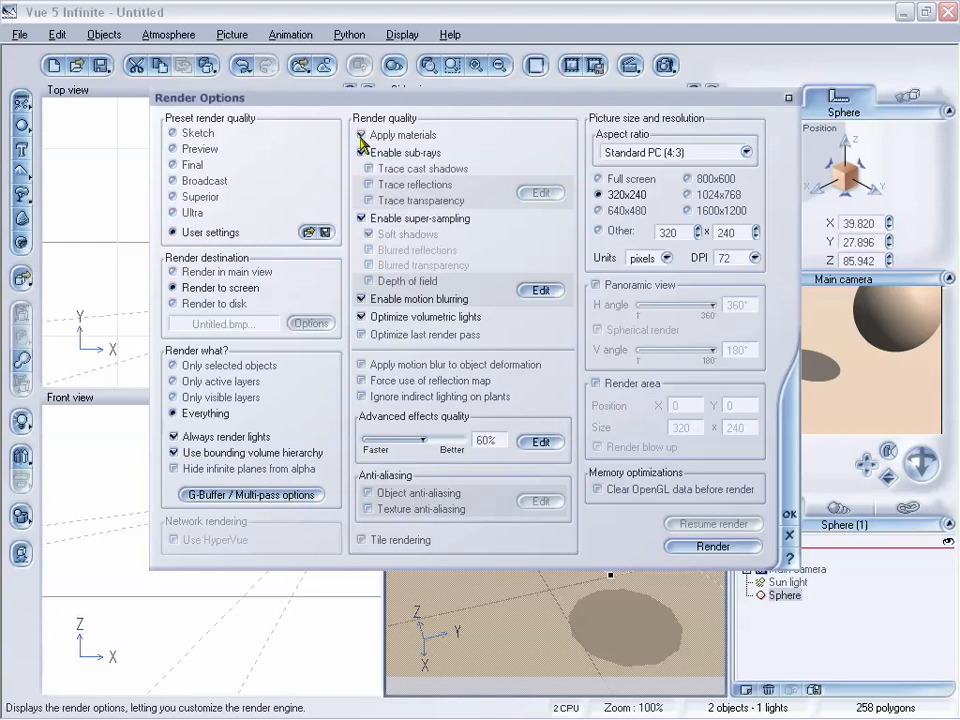
click(362, 135)
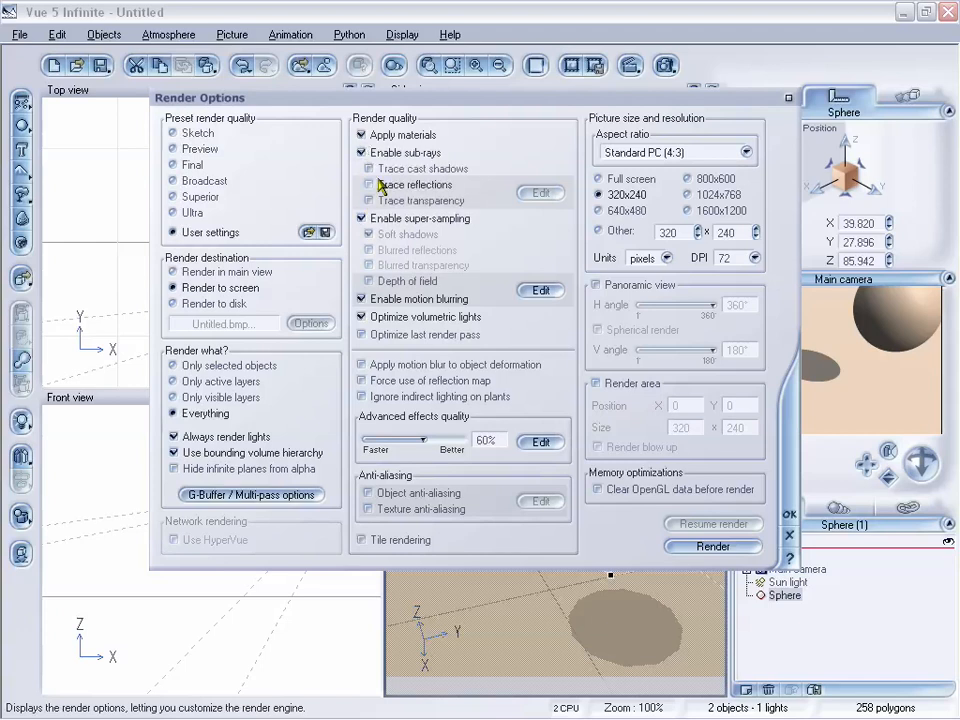
- Re-enable object and texture anti-aliasing, and try 4 minimum and maximum subrays with a 17% object quality threshold, discarding those values
click(424, 510)
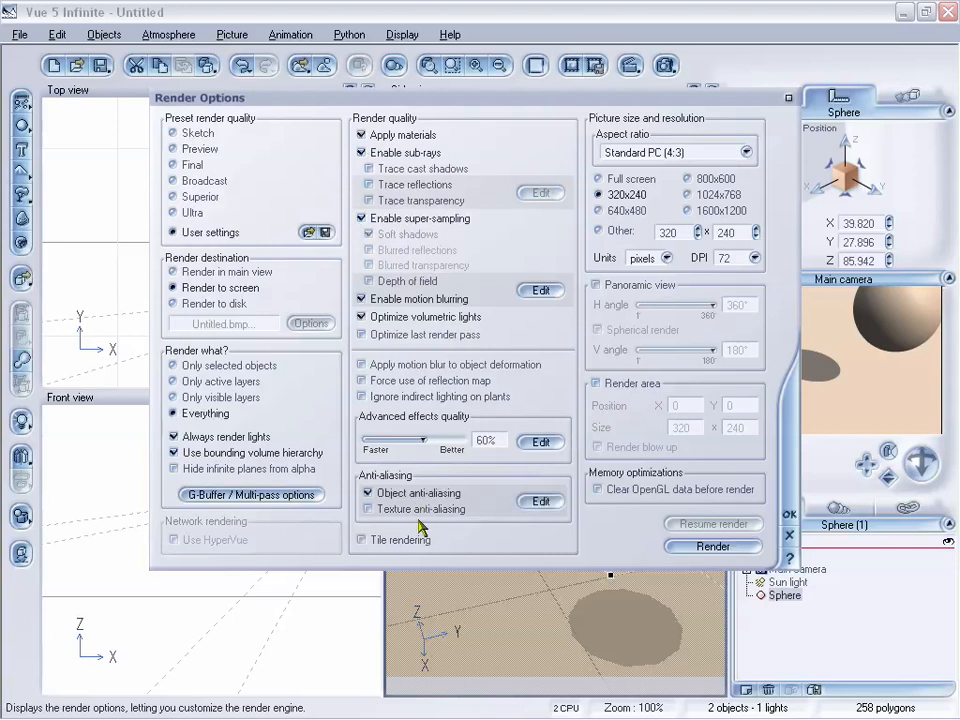
click(540, 501)
drag(521, 193, 528, 189)
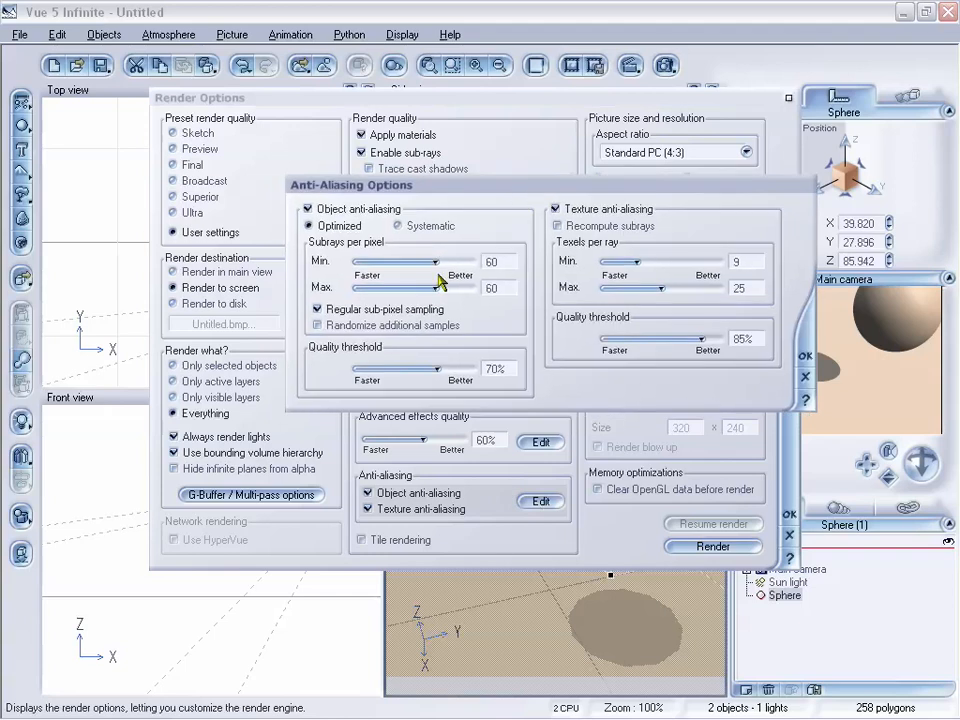
drag(436, 263, 365, 264)
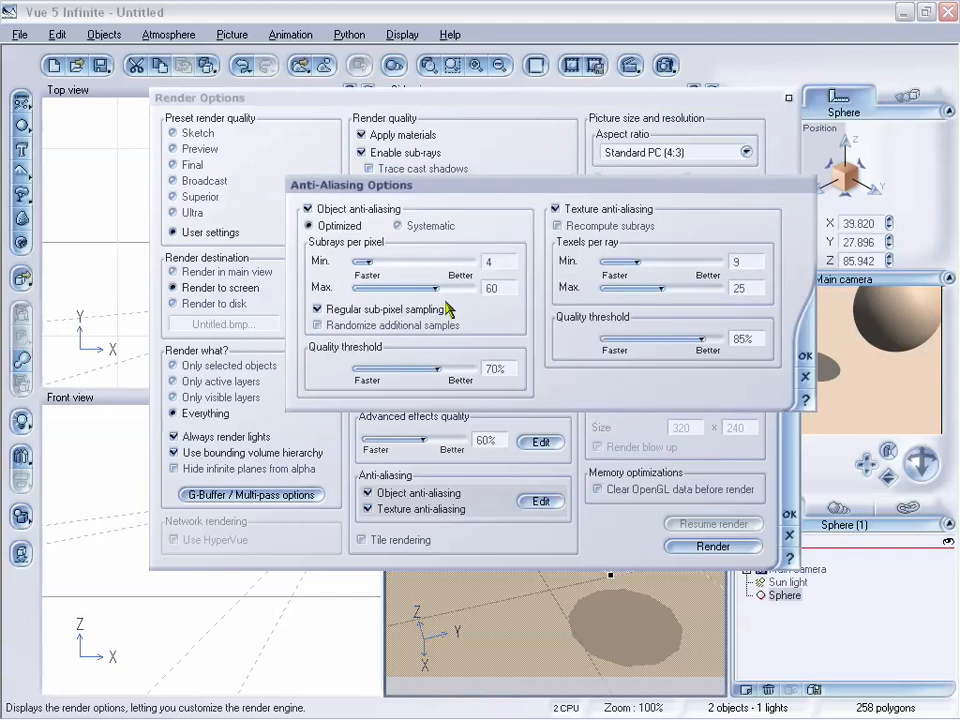
drag(450, 306, 369, 306)
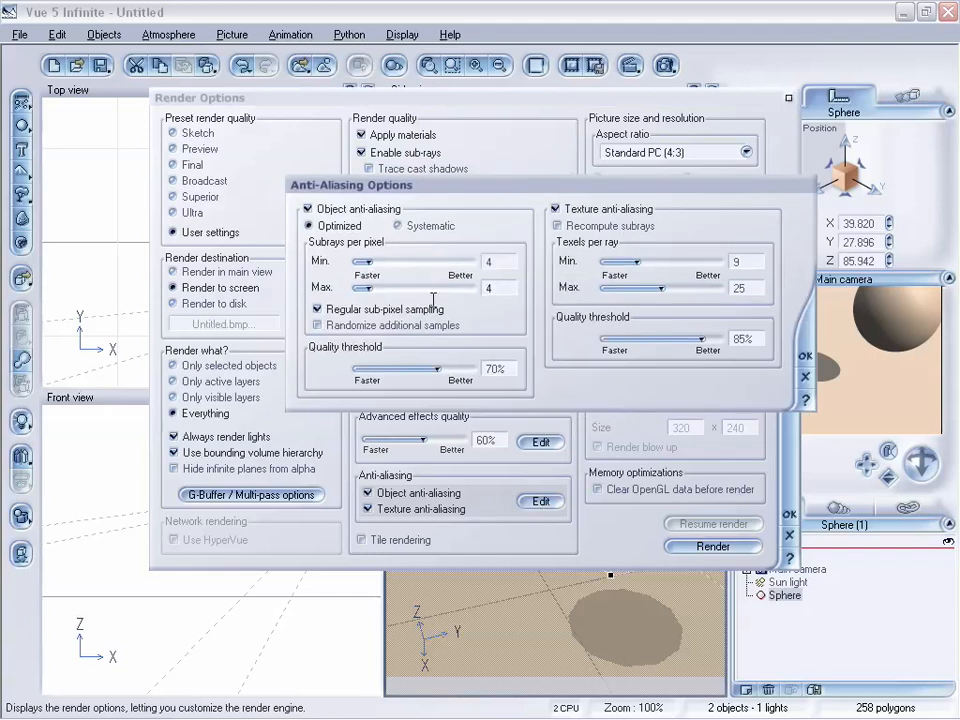
drag(437, 369, 374, 371)
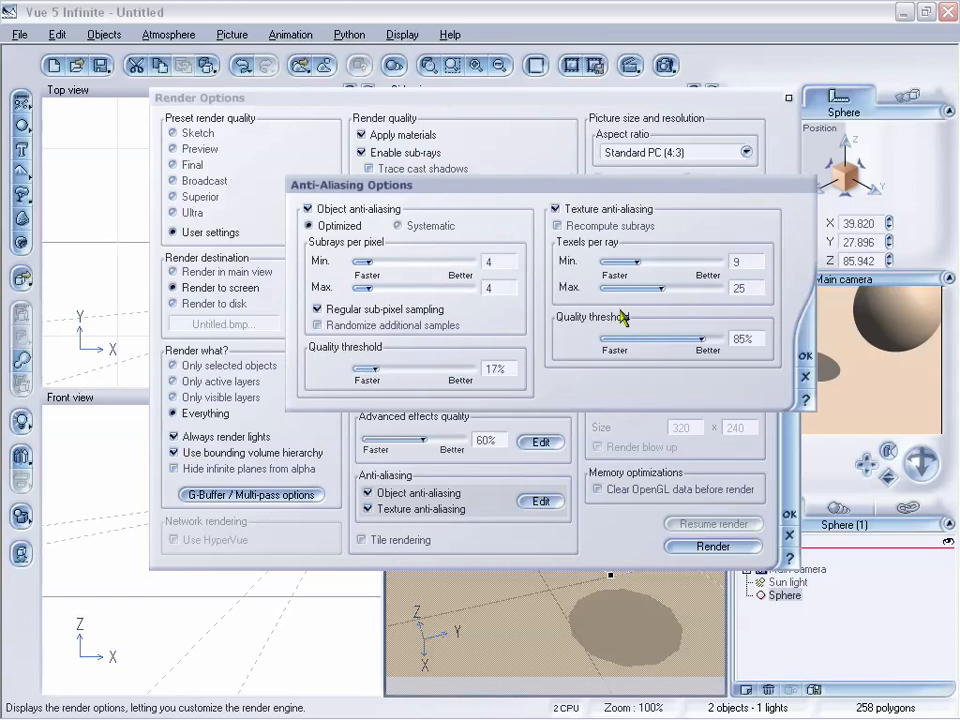
click(803, 376)
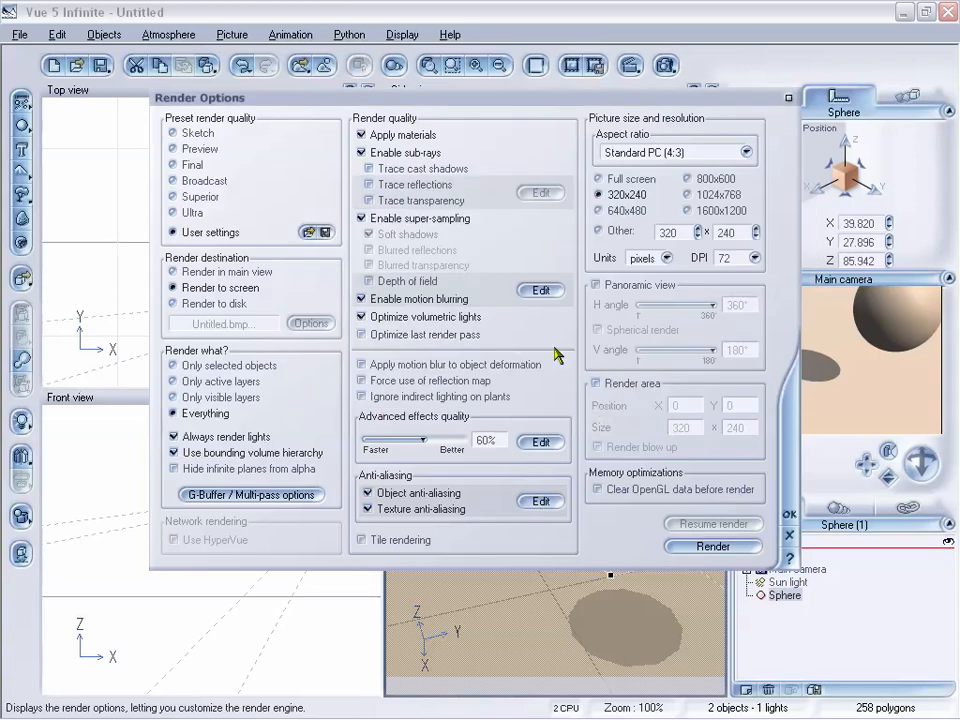
- Turn off motion blurring and the optimization of volumetric lights in the render quality settings
click(455, 299)
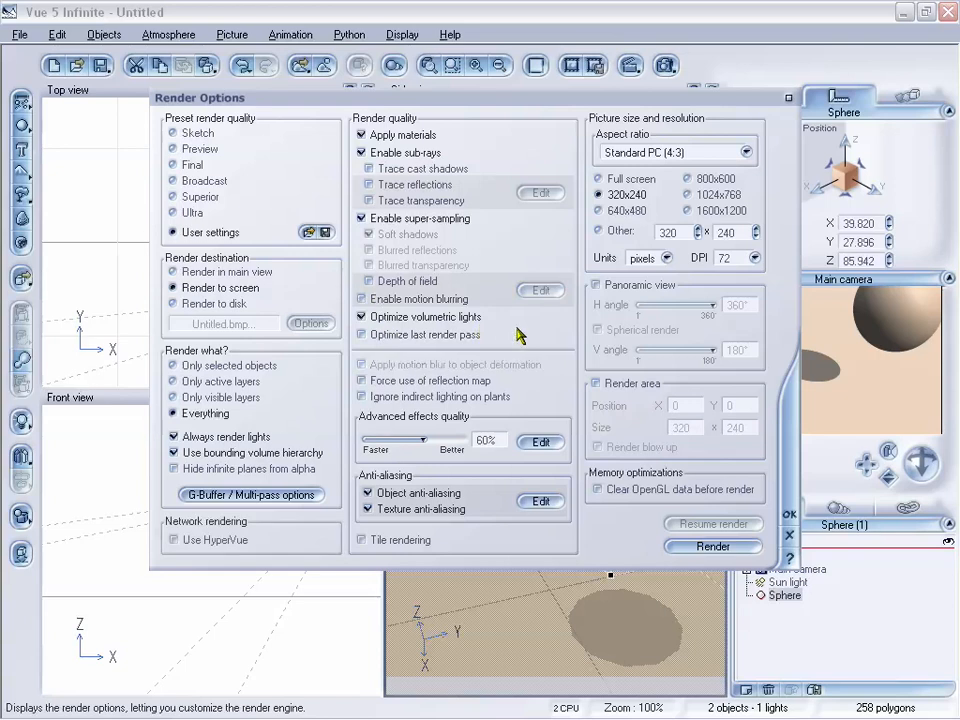
click(441, 316)
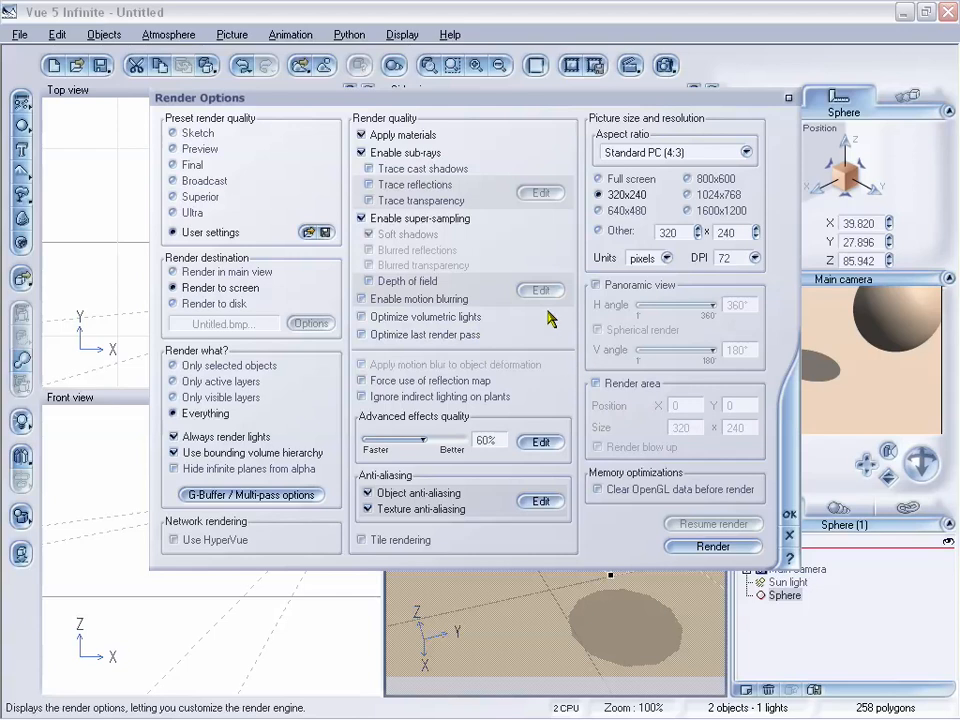
mouse_move(454, 101)
mouse_down()
mouse_move(450, 122)
mouse_move(460, 119)
mouse_up()
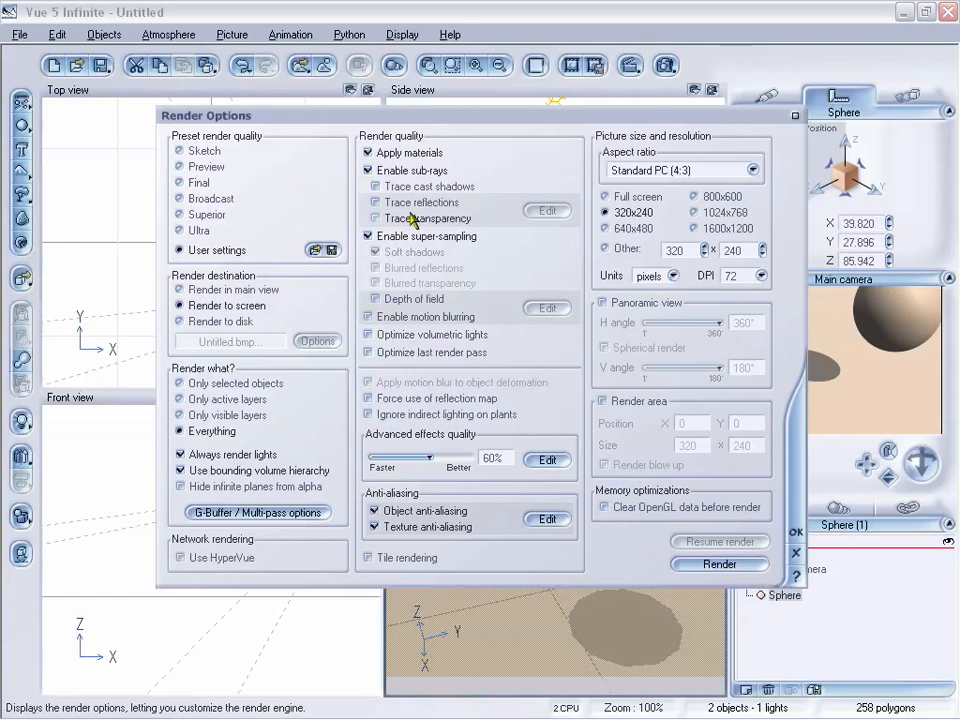
- Enable tracing of cast shadows, reflections and transparency, along with blurred reflections and blurred transparency
click(385, 187)
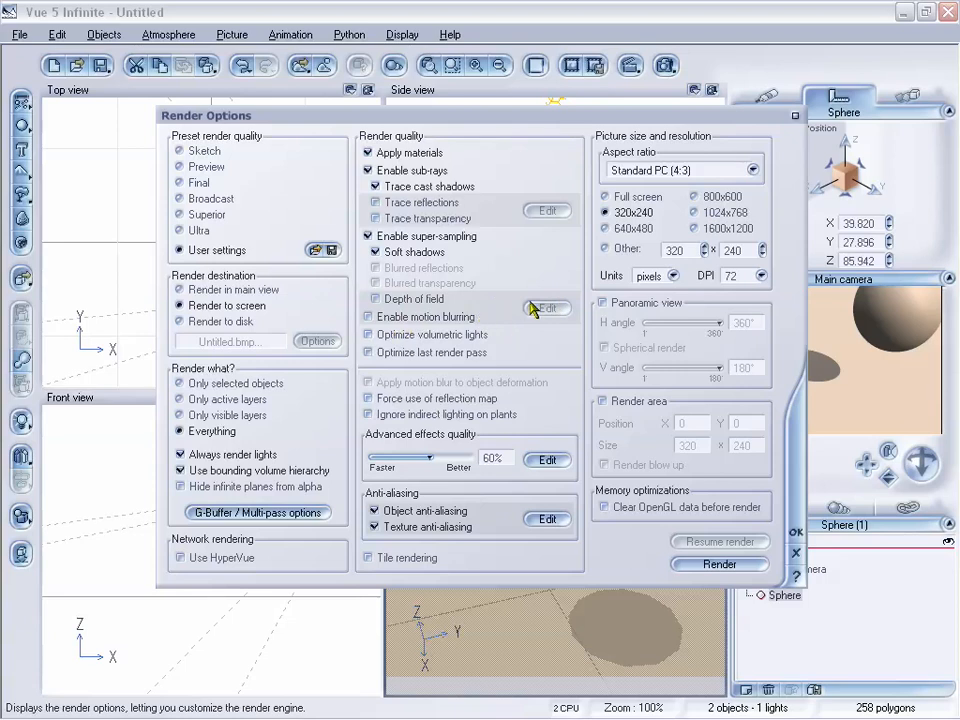
click(376, 202)
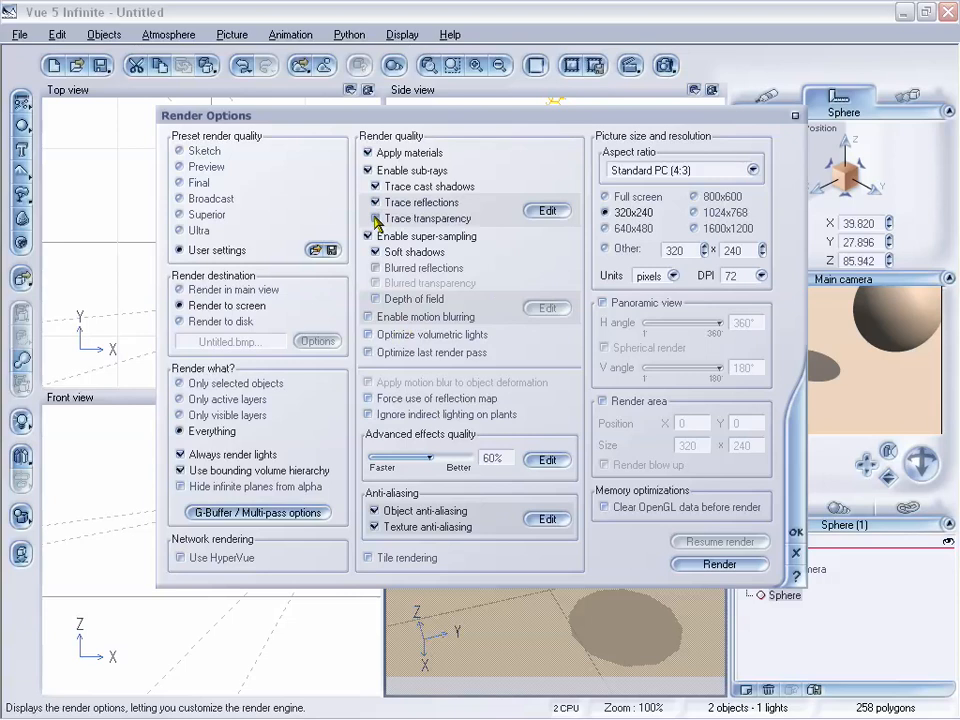
click(375, 218)
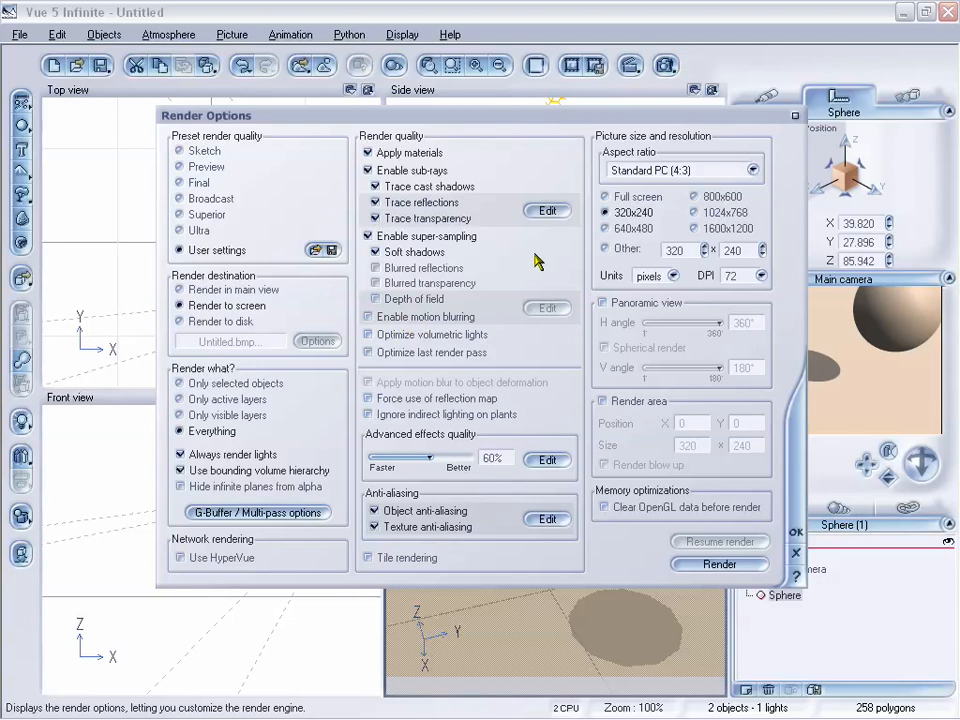
click(376, 202)
click(376, 218)
click(376, 202)
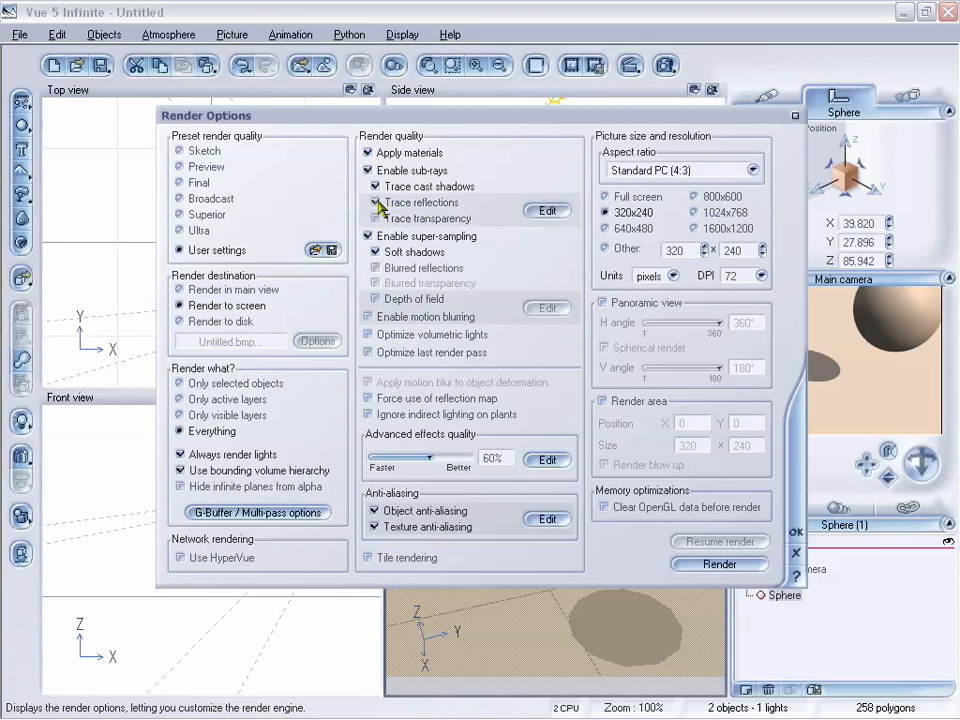
click(376, 218)
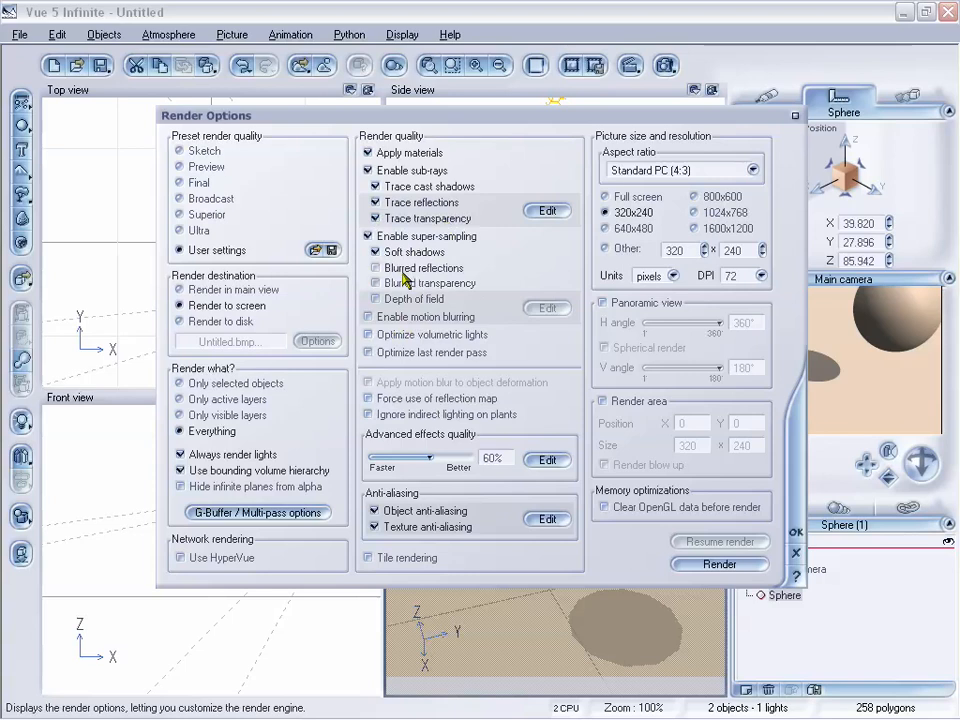
click(440, 270)
click(440, 283)
- Examine the sub-ray options for maximum trace level and total internal reflection level, and leave them without changes
click(547, 210)
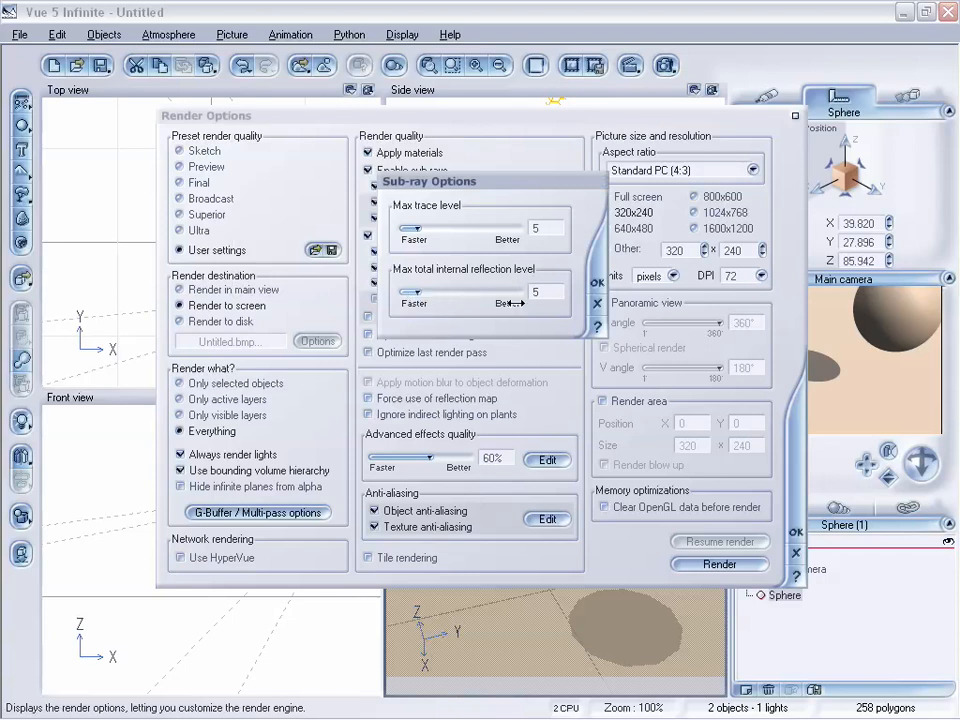
drag(502, 195, 606, 159)
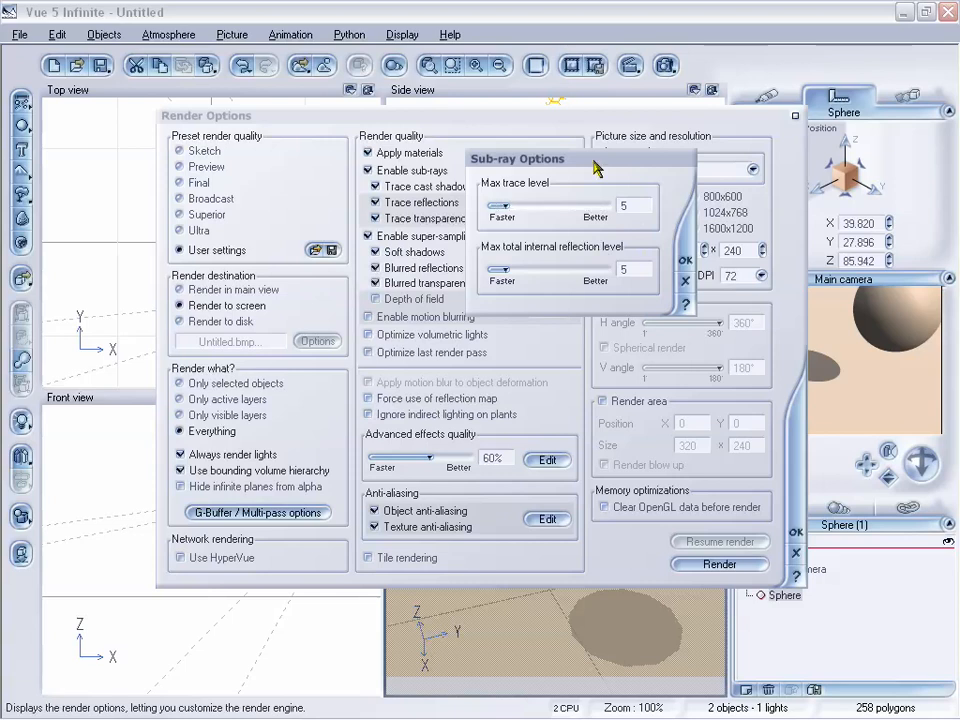
drag(598, 160, 607, 167)
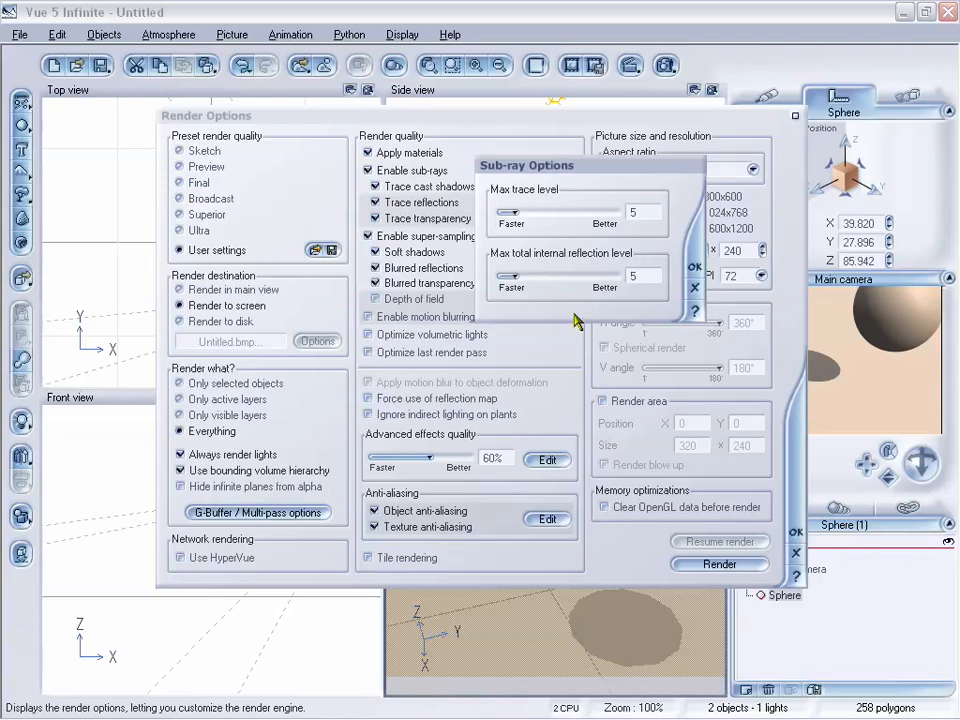
click(694, 288)
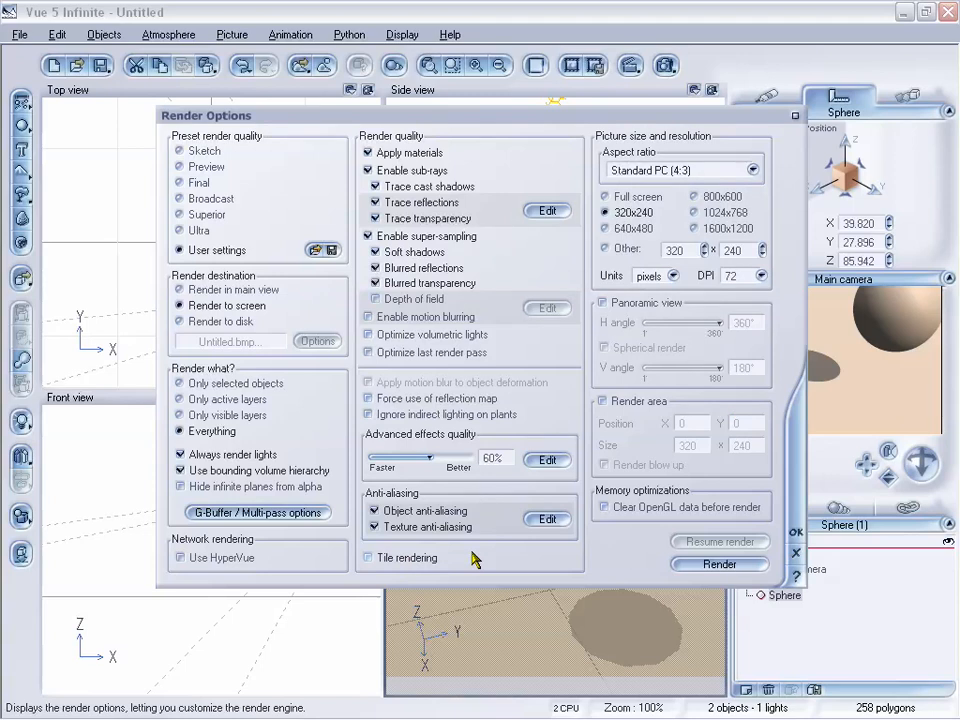
- Render the sphere to screen with the new settings, render it again with tile rendering turned on, and close each image
click(736, 565)
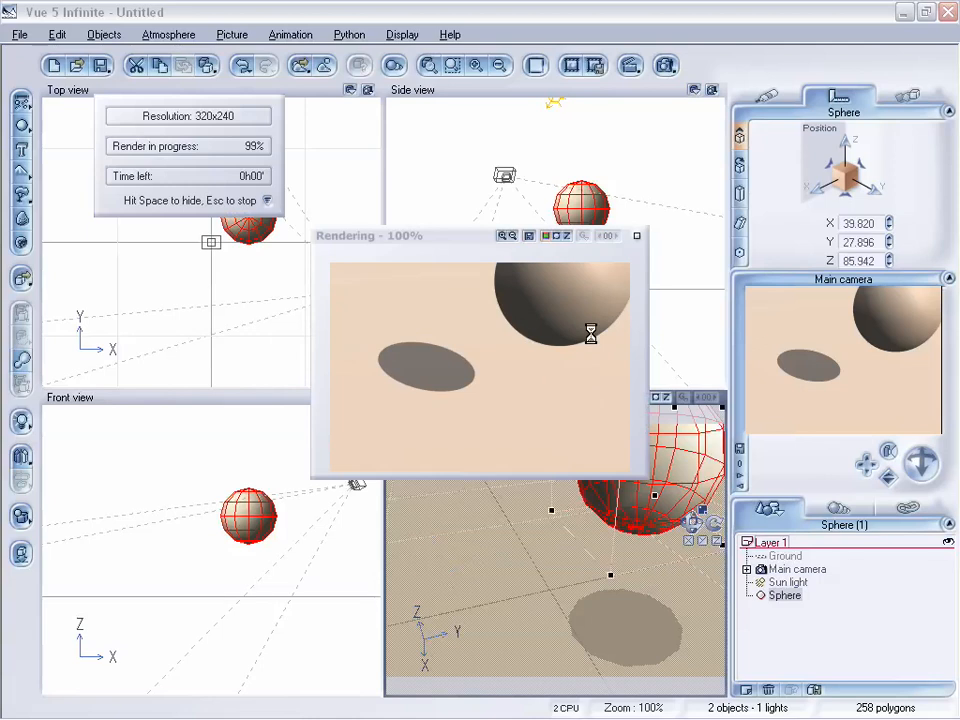
click(636, 234)
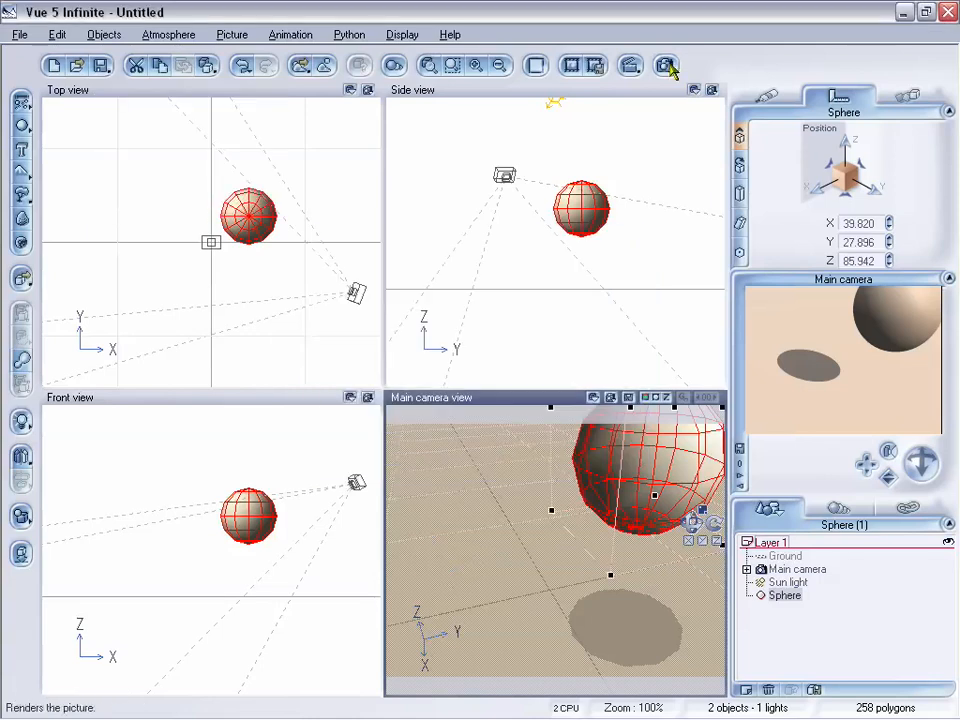
click(666, 66)
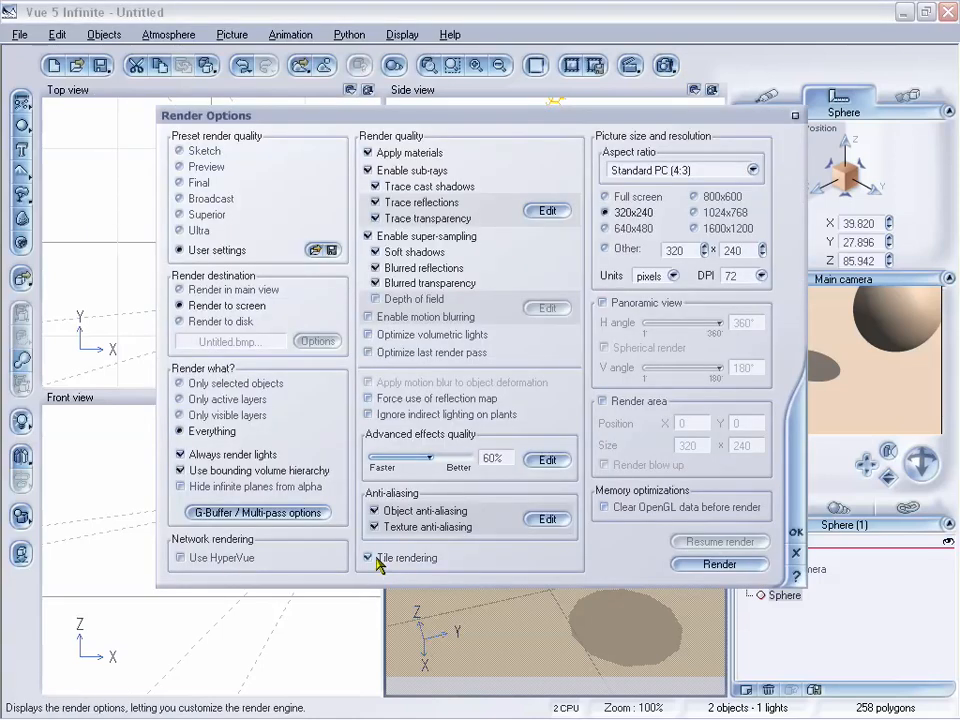
click(720, 564)
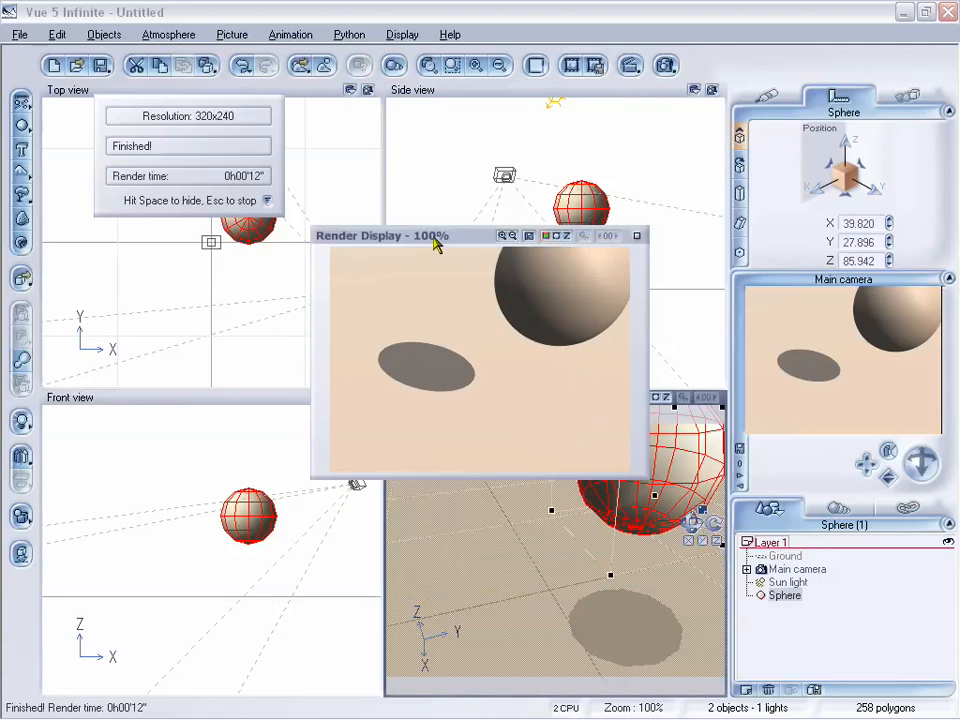
drag(440, 238, 466, 222)
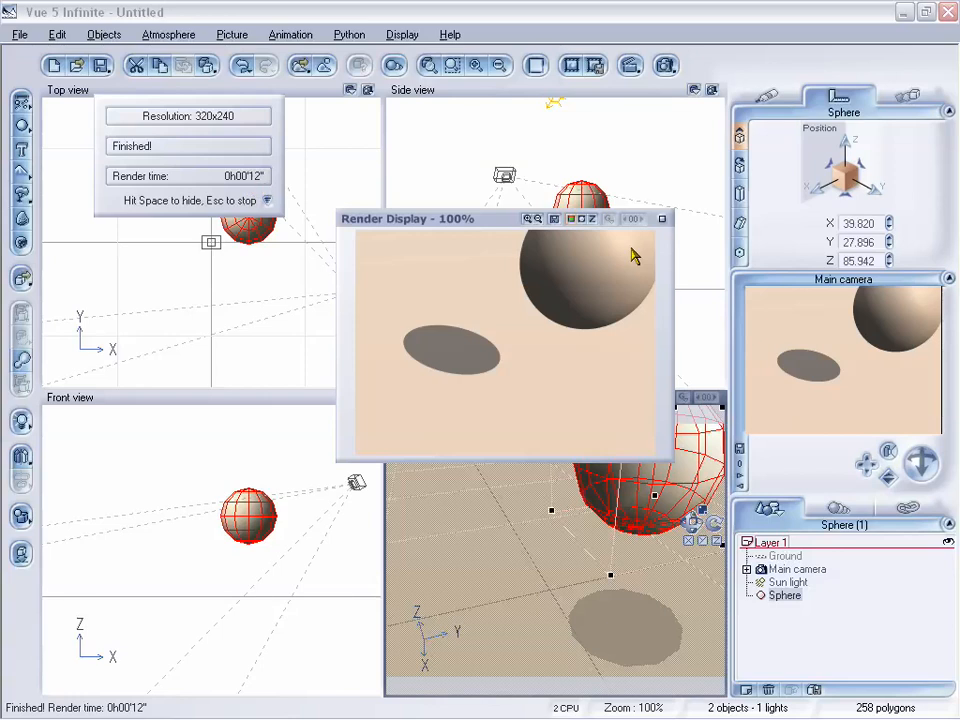
click(662, 219)
- Return to the render options and render the sphere to screen once more
click(665, 65)
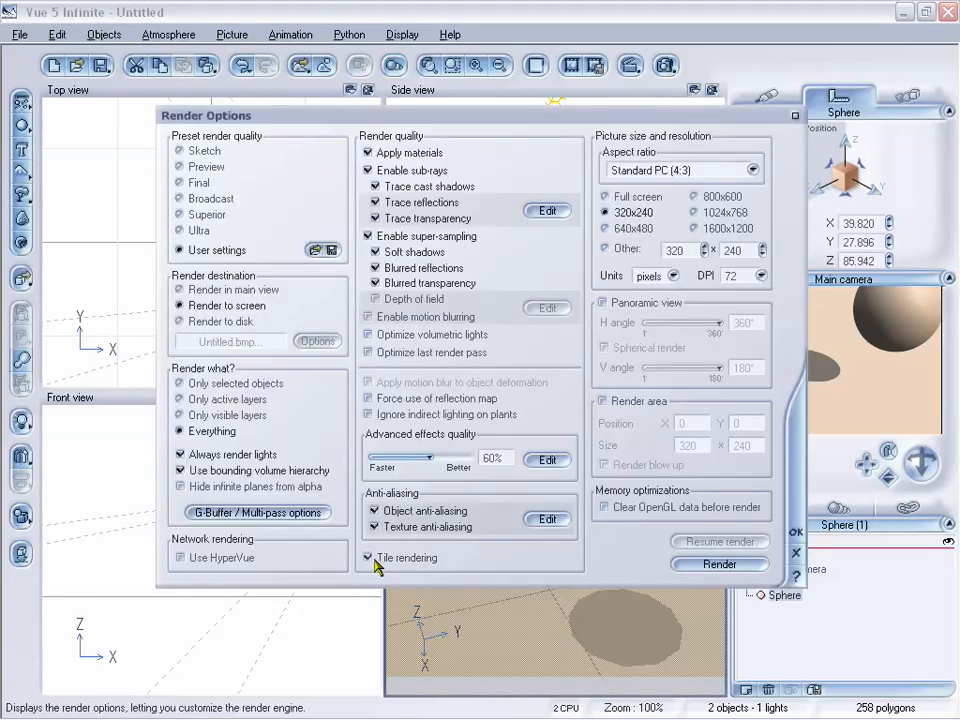
click(705, 566)
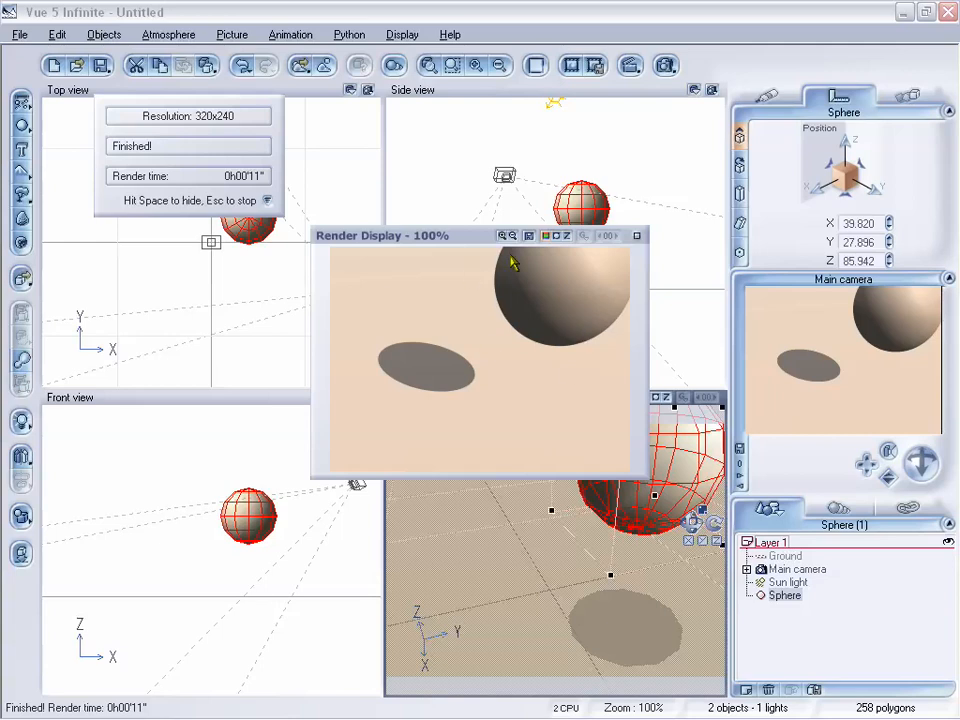
- Shift the finished render display slightly aside and close it
drag(461, 244, 486, 237)
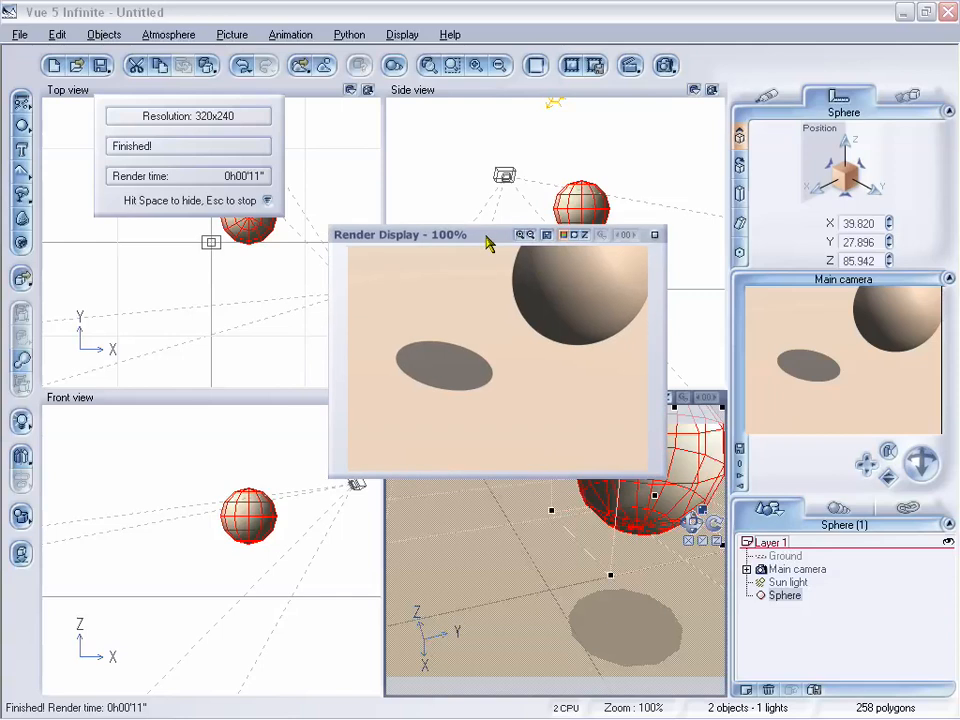
click(657, 237)
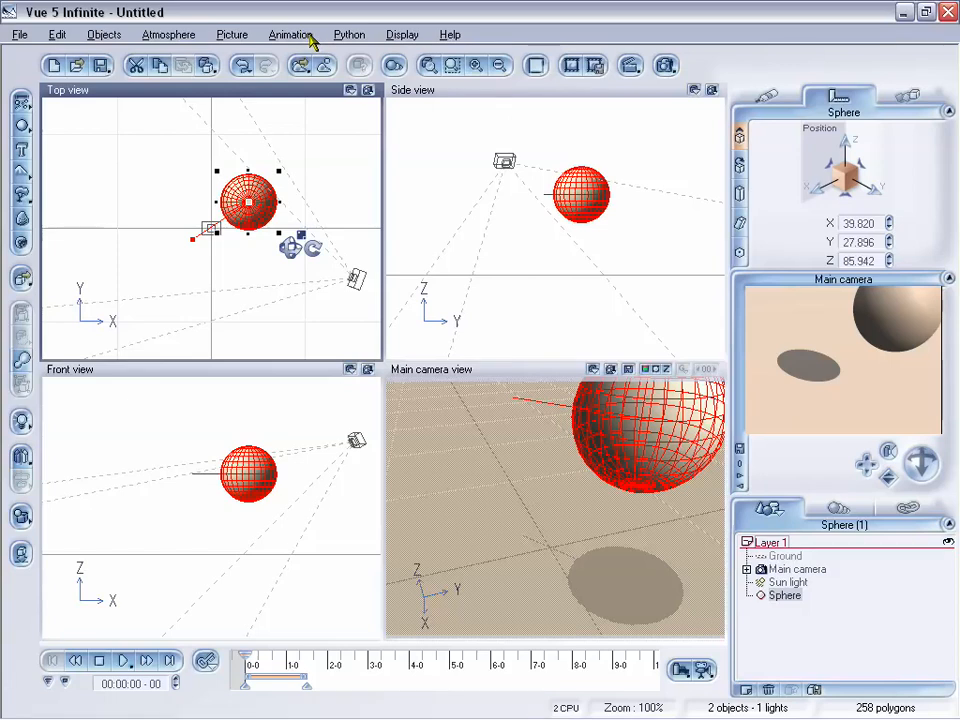
- Open the animation render options and bring up the advanced animation options for flicker reduction, field interlacing and pixel aspect ratio
click(298, 35)
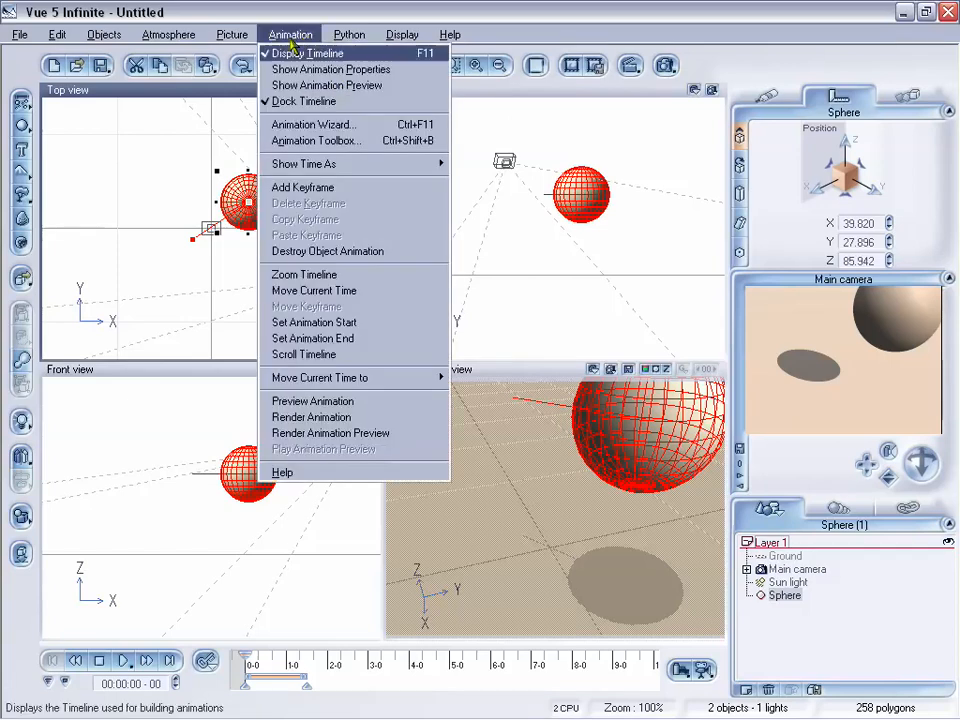
click(368, 418)
drag(460, 43, 472, 59)
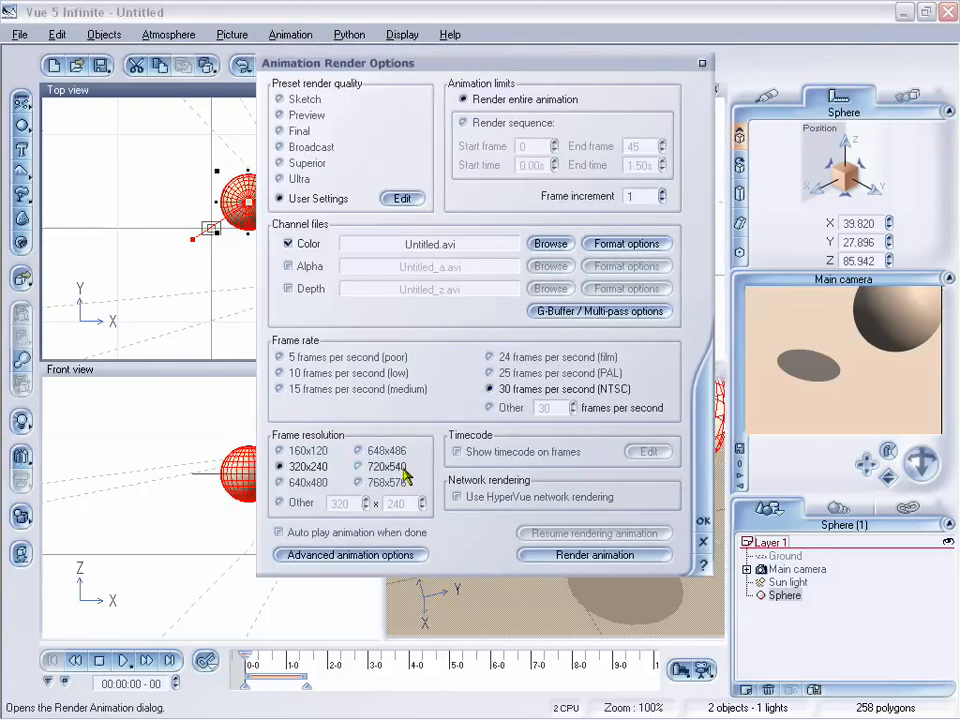
click(402, 555)
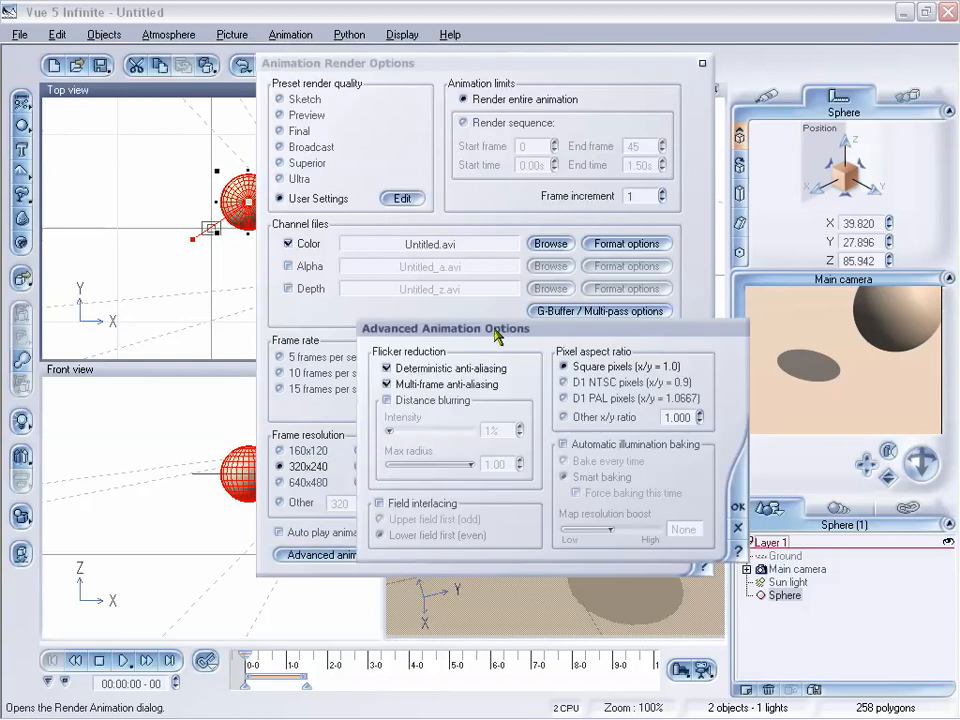
drag(497, 337, 486, 270)
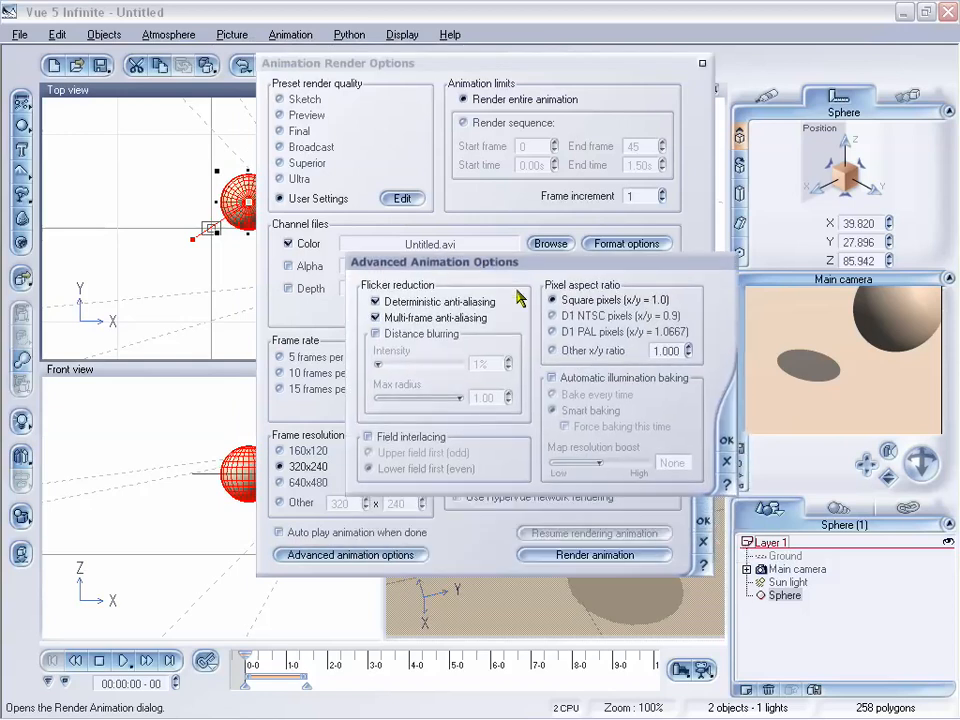
- Try field interlacing with the lower field first, review the remaining advanced animation options, and discard the changes
click(368, 437)
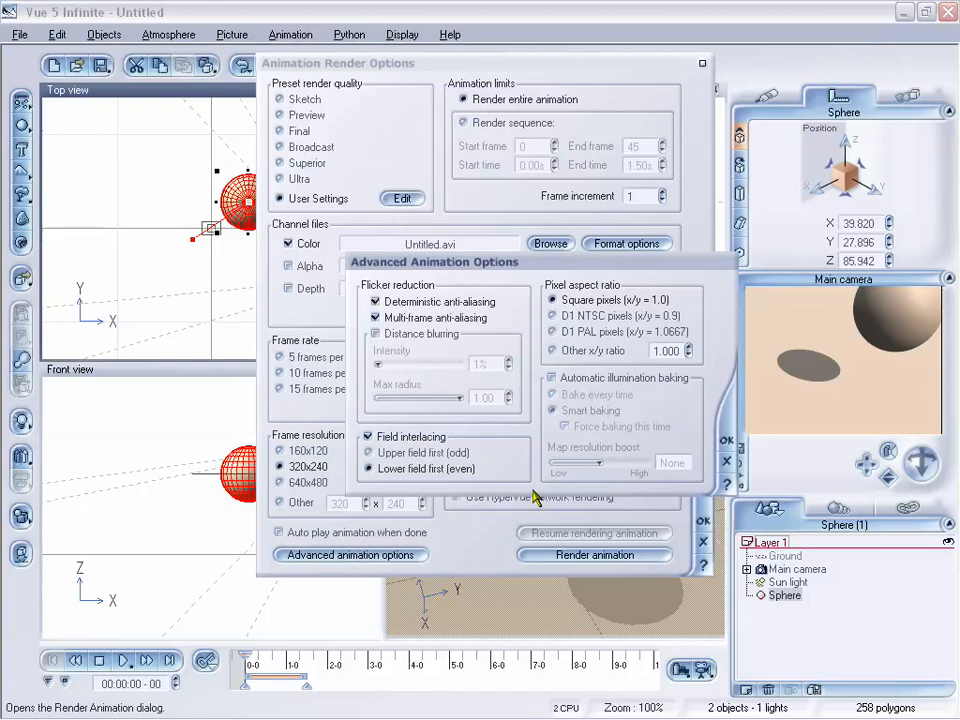
drag(460, 261, 494, 244)
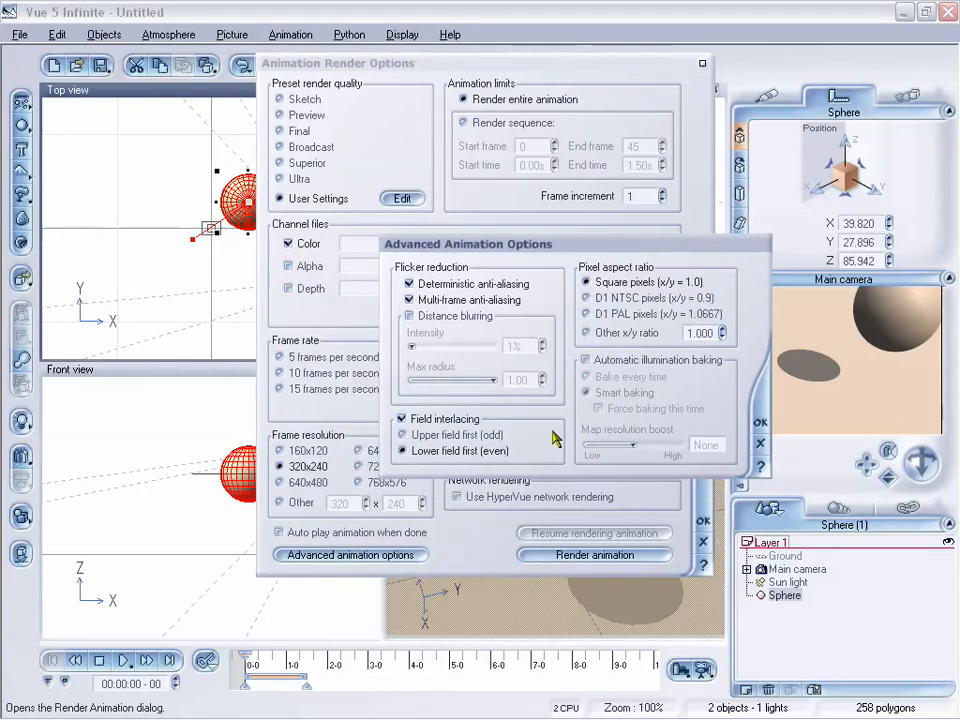
drag(600, 244, 614, 248)
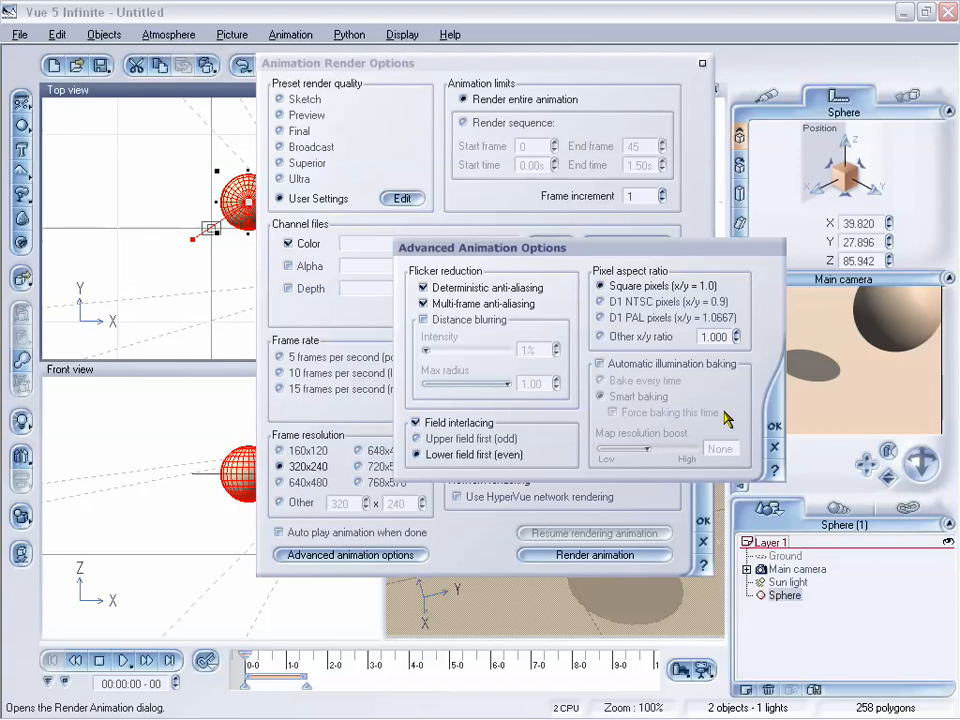
click(774, 447)
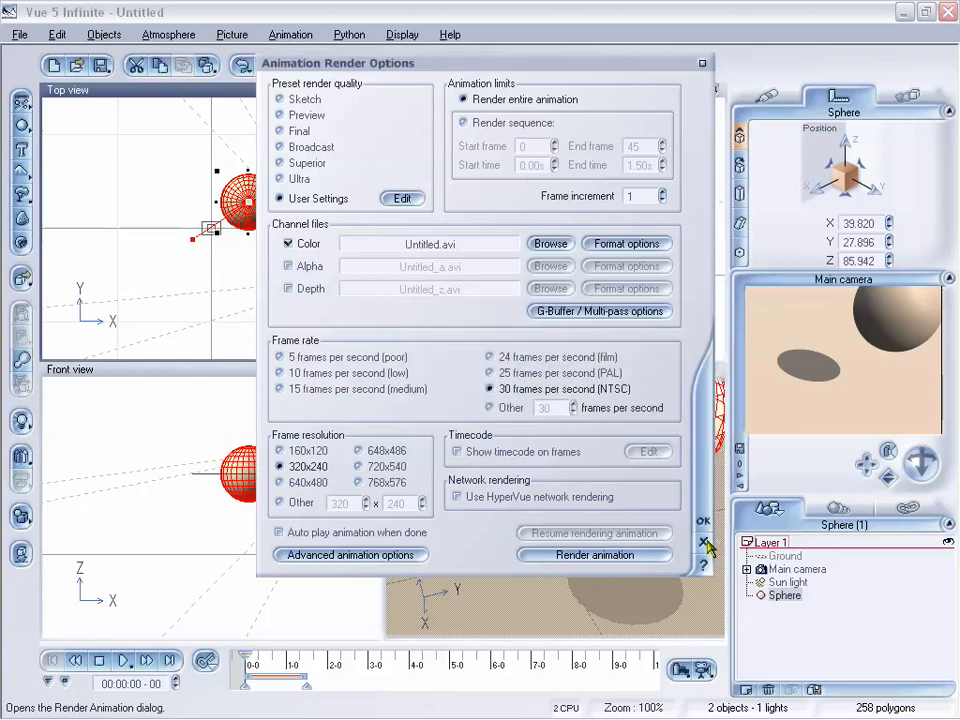